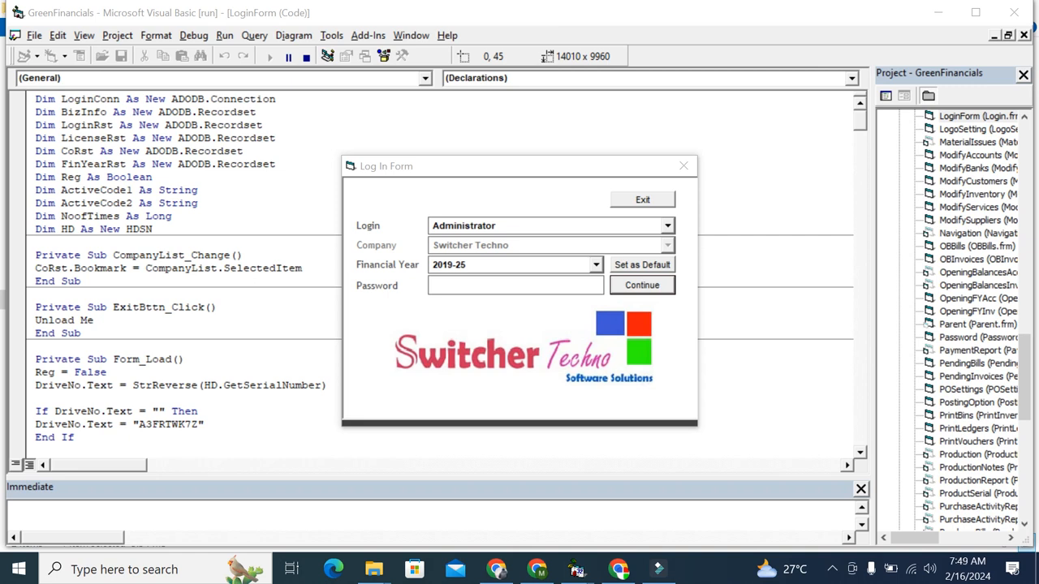
Step: Log in as Administrator for financial year 2019-25, entering the account password
left_click(504, 226)
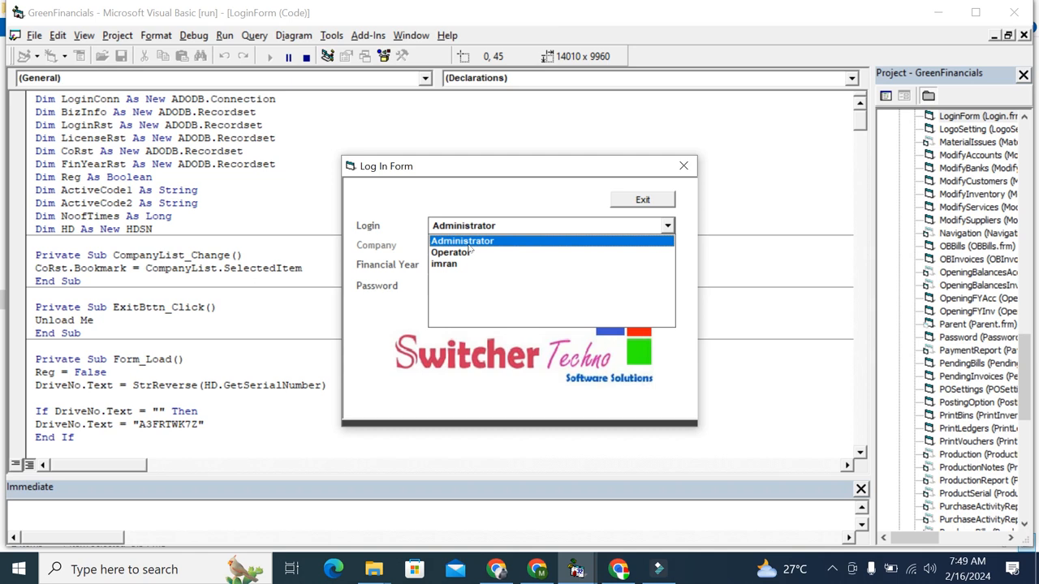
left_click(464, 241)
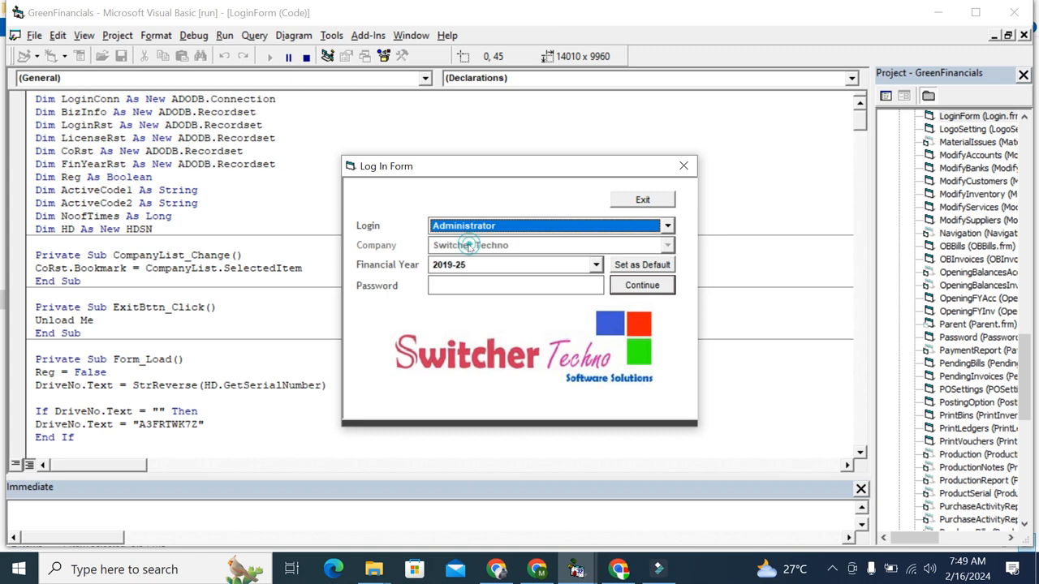
left_click(520, 225)
left_click(509, 241)
left_click(492, 284)
key("Return")
key("Return")
type("xxxx")
key("Return")
key("Return")
type("xxx")
key("Return")
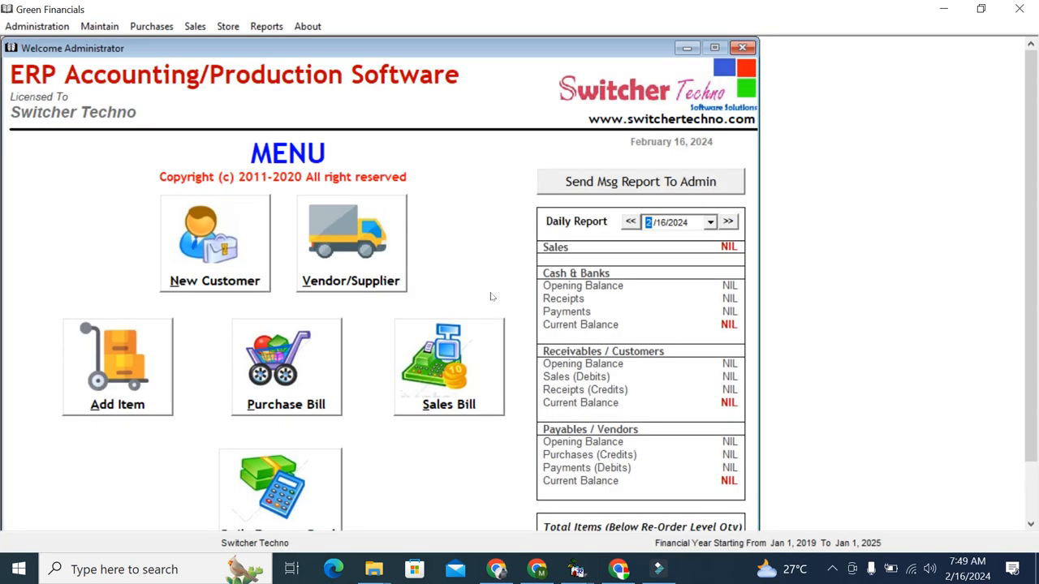
Step: View the list of user logins and close it without adding a login
left_click(45, 31)
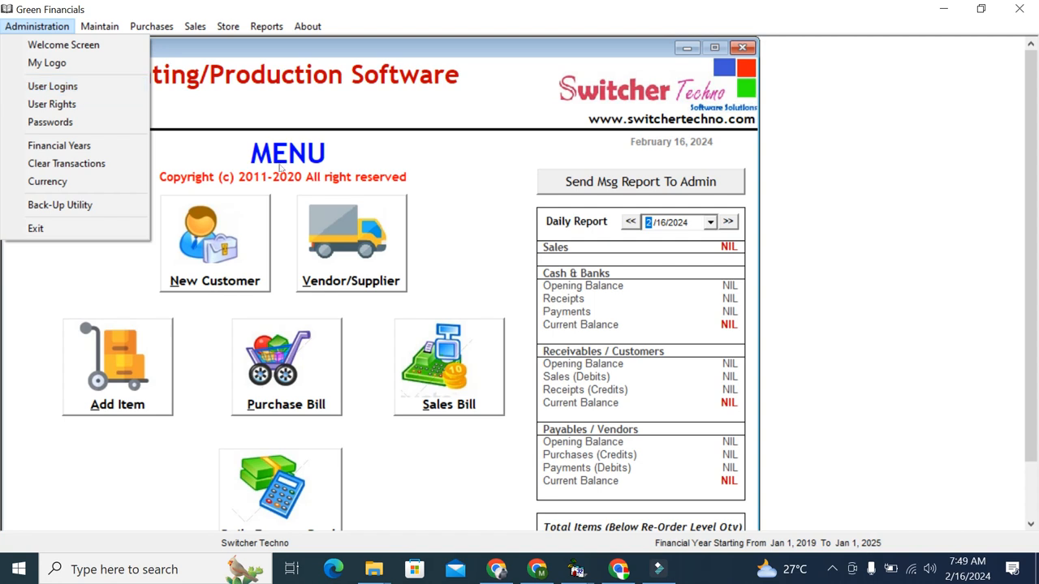
left_click(138, 88)
mouse_move(451, 238)
left_mouse_down()
mouse_move(455, 289)
mouse_move(446, 229)
left_mouse_up()
left_click(541, 409)
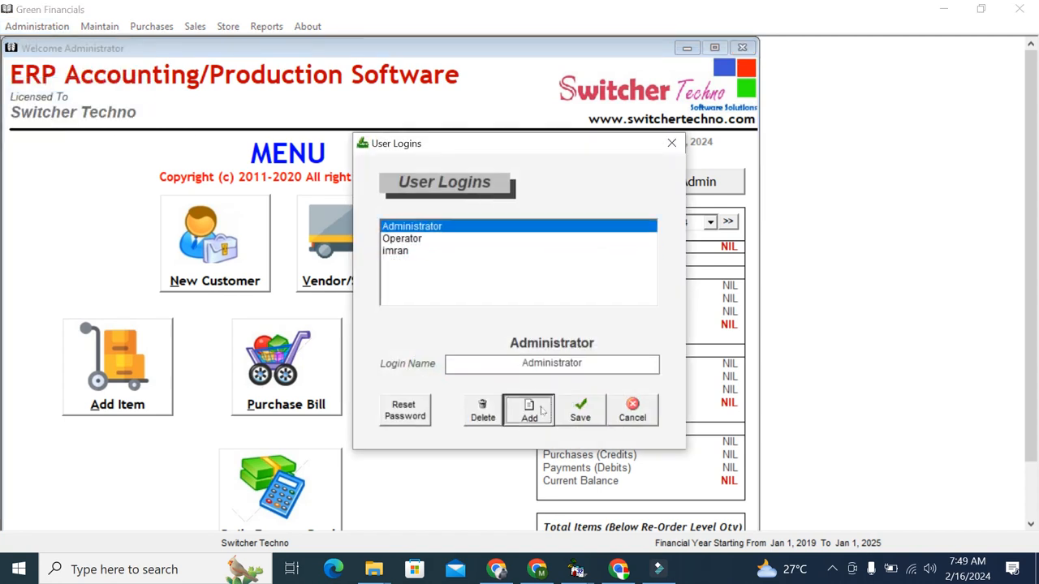
left_click(626, 407)
left_click(626, 407)
Step: View the password settings with Administrator as the software user, and close them without changes
left_click(49, 26)
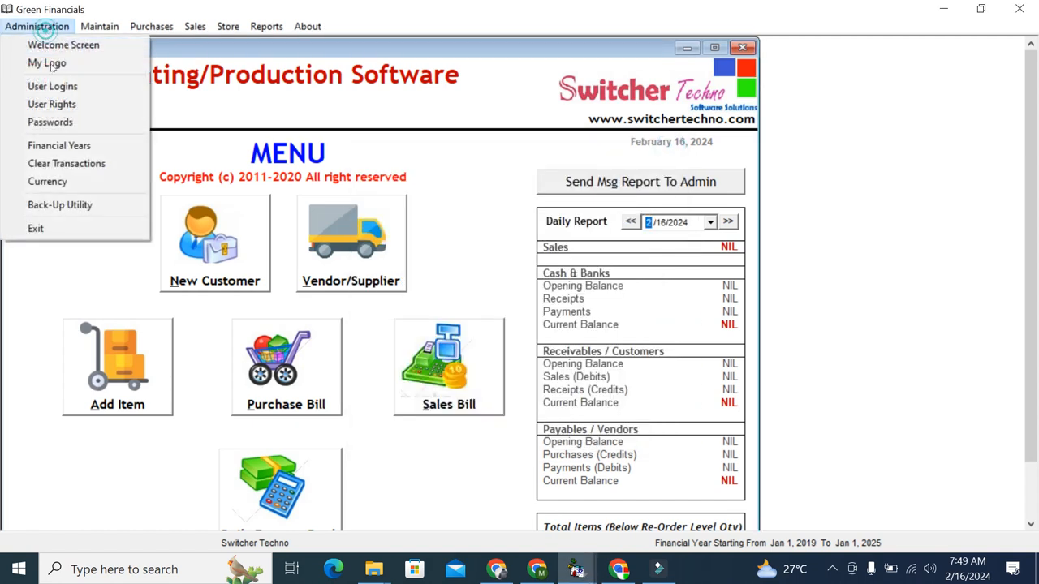
left_click(64, 122)
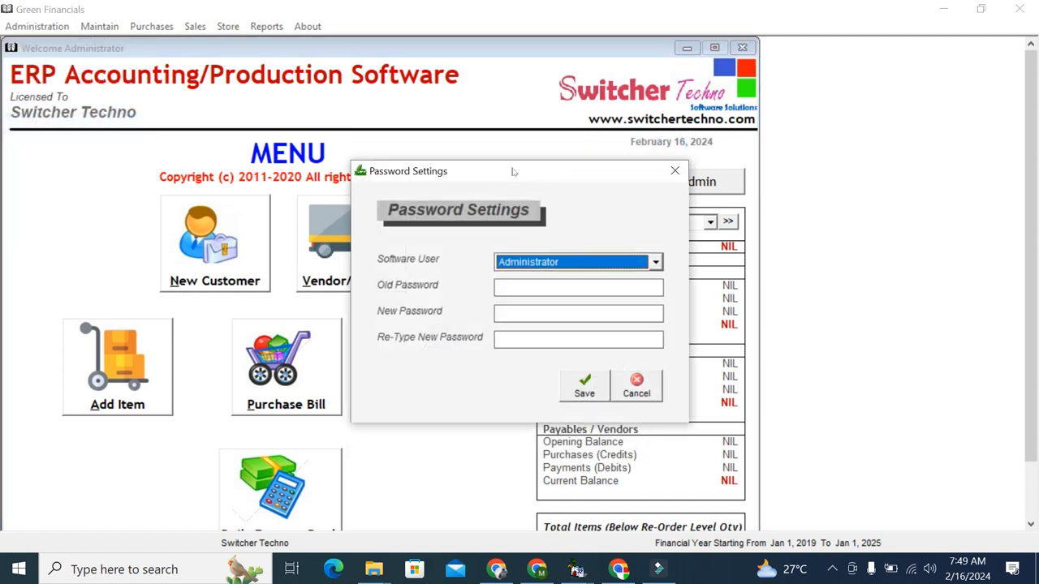
left_click(518, 263)
left_click(531, 274)
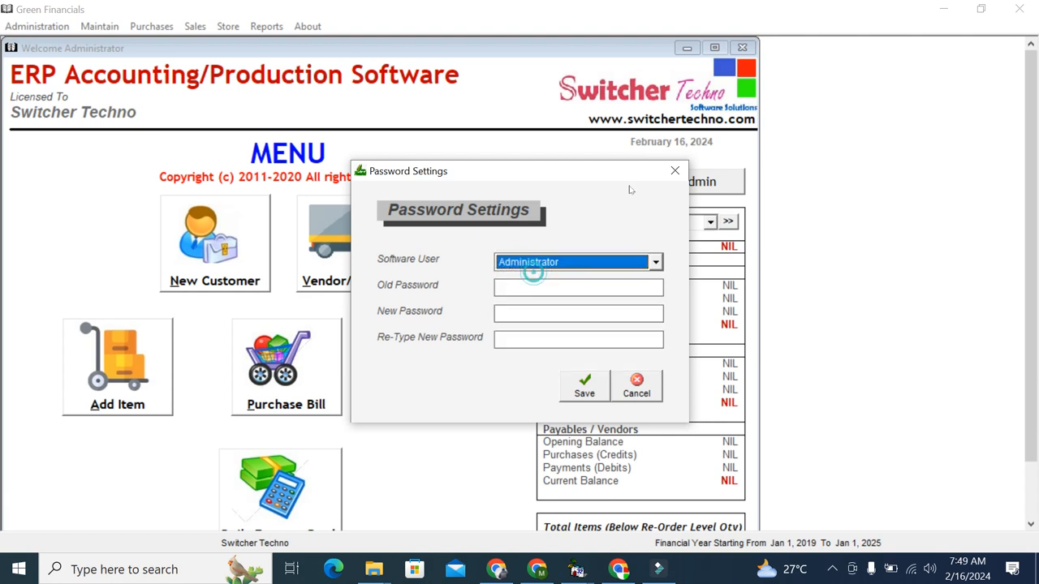
left_click(675, 171)
Step: In the user rights of the first listed user, allow Chart of Accounts and set Inventory Movement Settings to Not Allowed
left_click(41, 26)
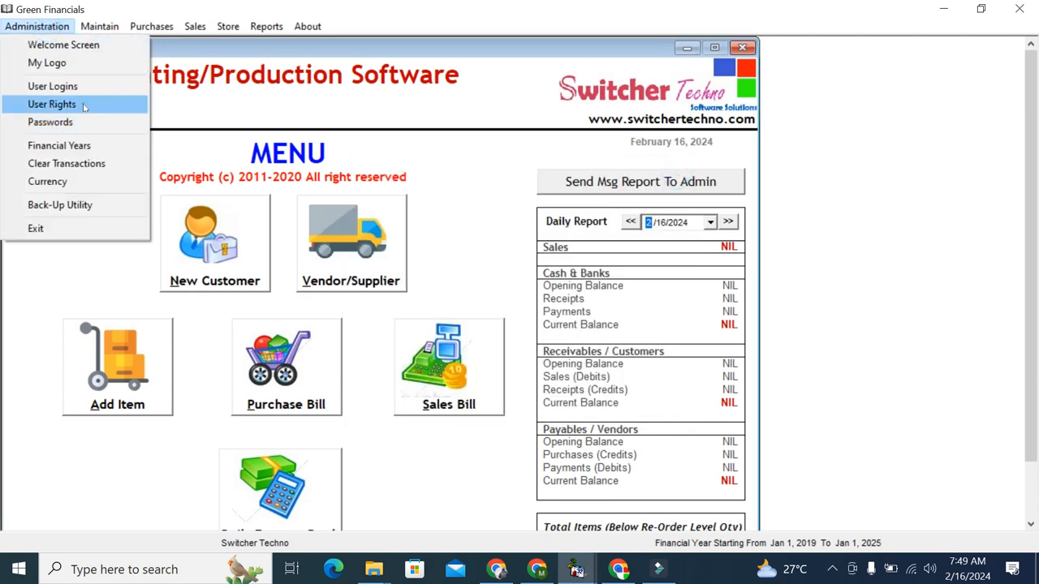
left_click(81, 105)
left_click(588, 131)
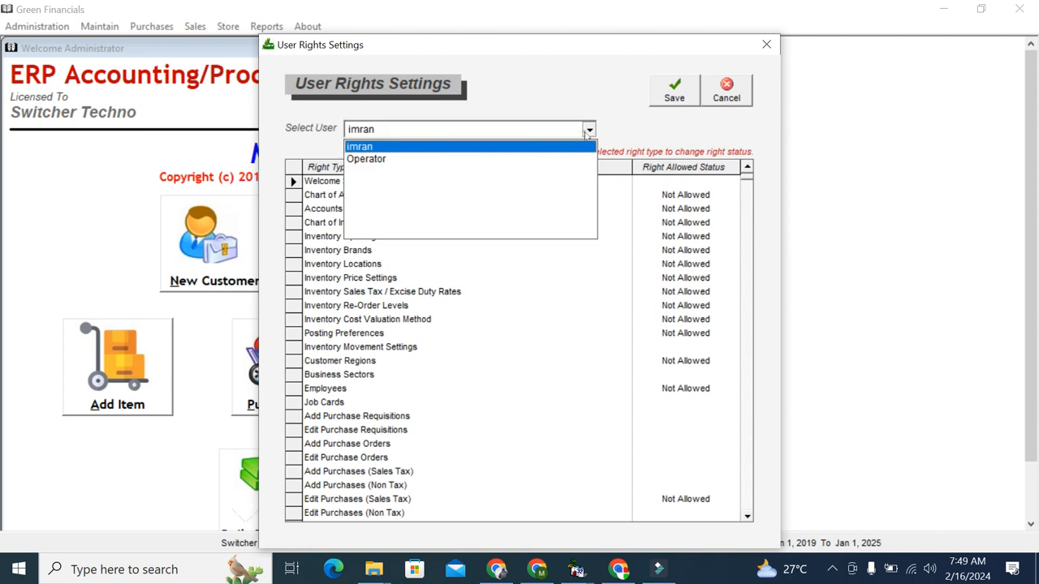
left_click(544, 146)
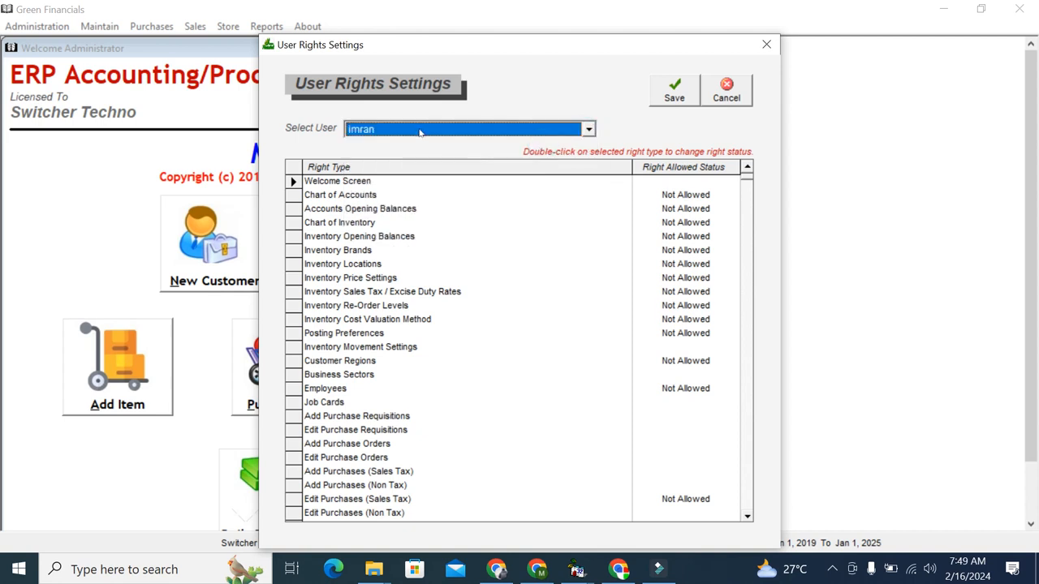
left_click(680, 195)
double_click(678, 196)
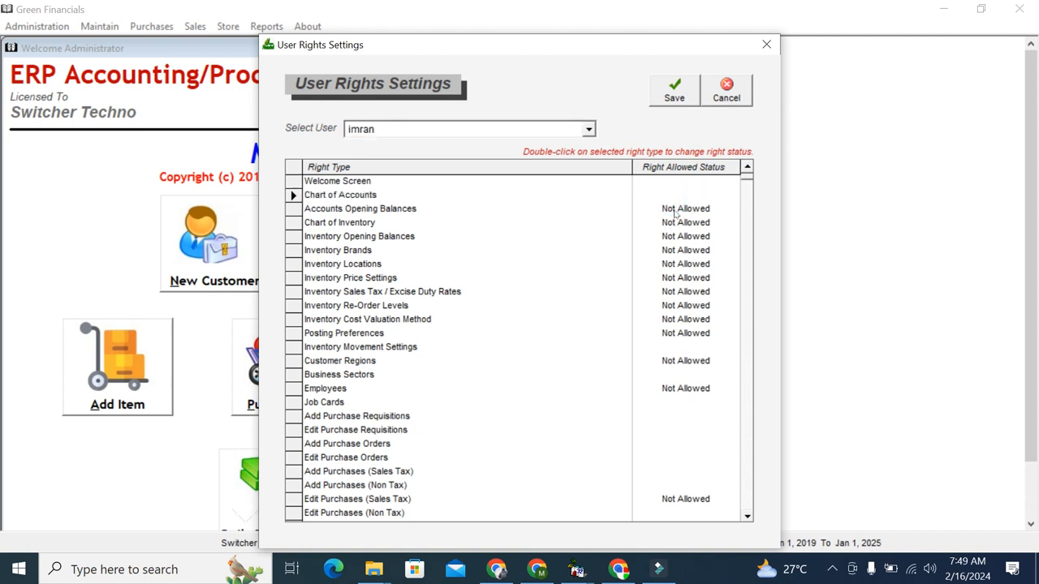
left_click(676, 211)
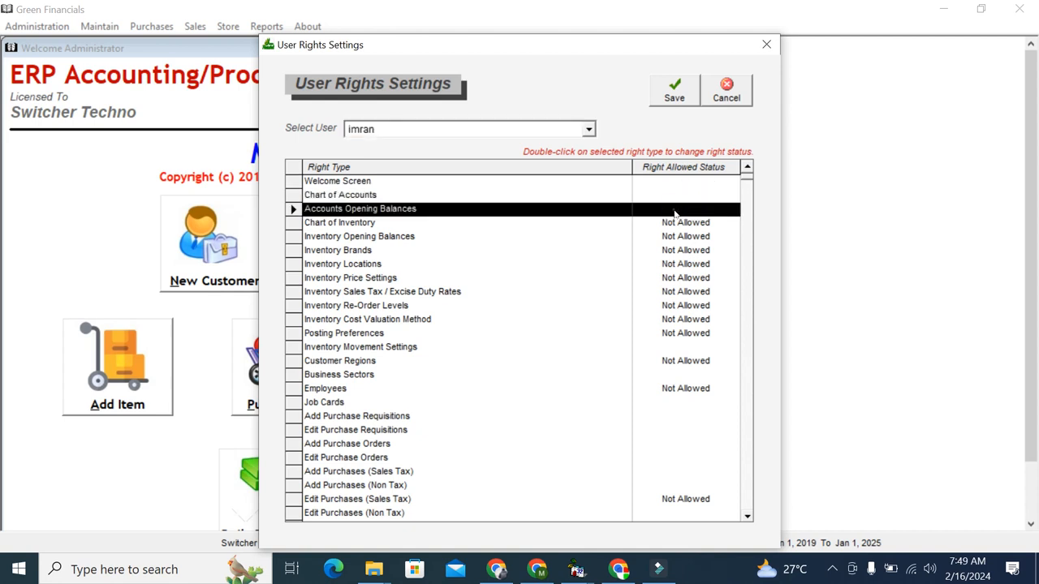
double_click(690, 349)
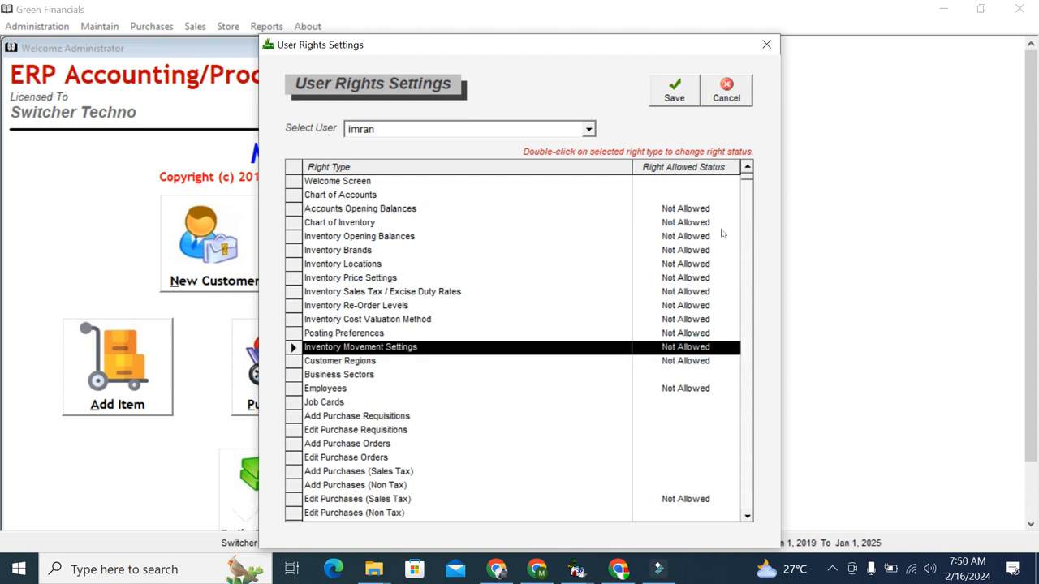
Step: Look through the rest of the user's rights list and close the rights settings without saving
left_click(749, 233)
left_click(745, 302)
left_click(749, 329)
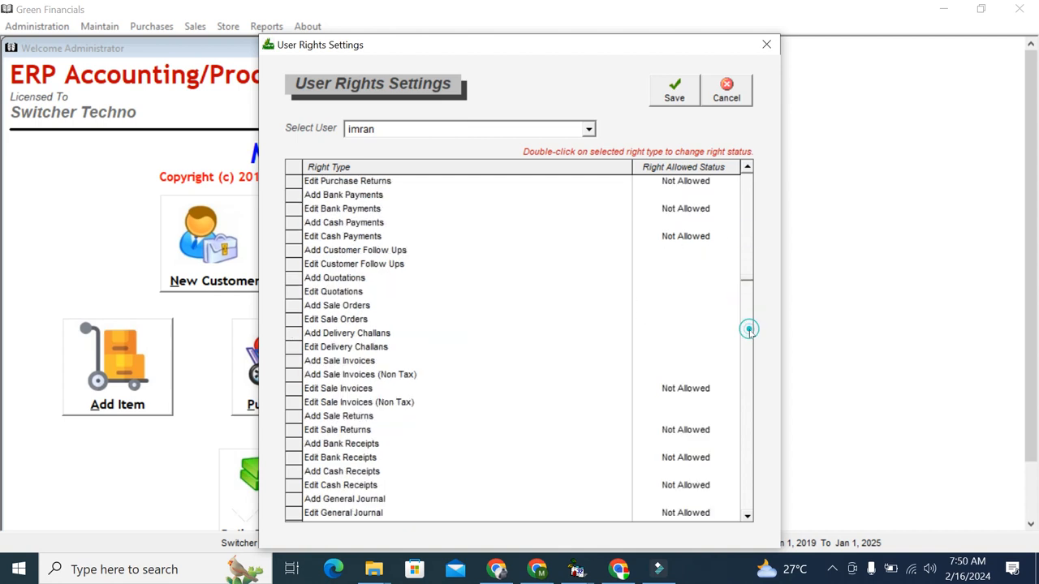
left_click(751, 274)
left_click(748, 219)
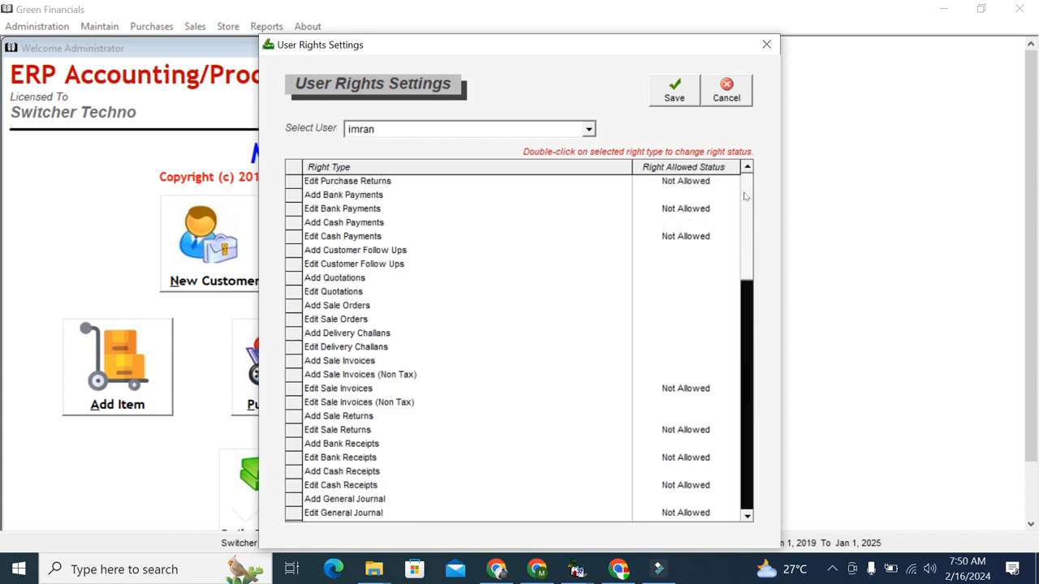
left_click(745, 196)
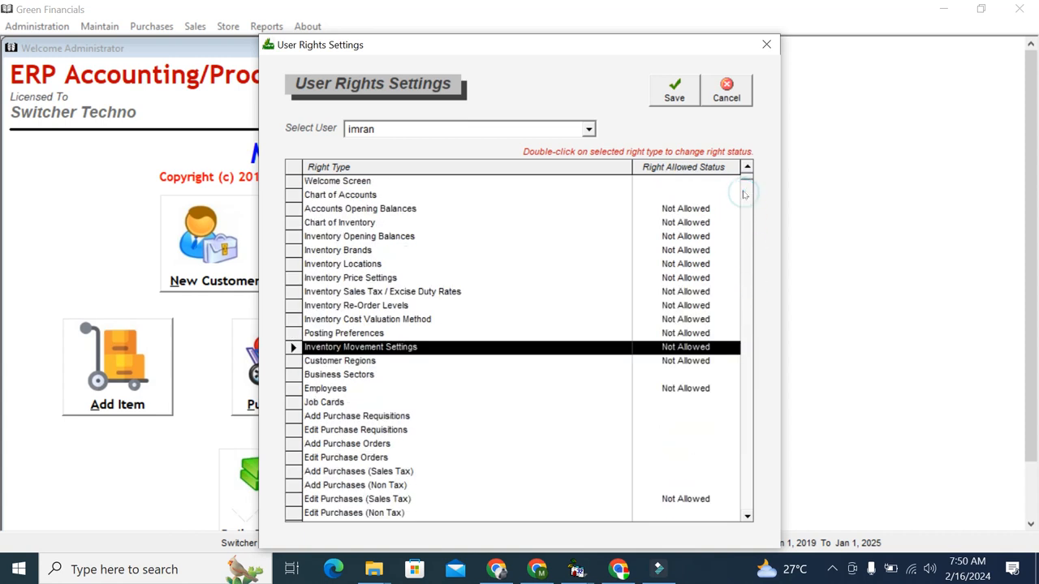
left_click(765, 45)
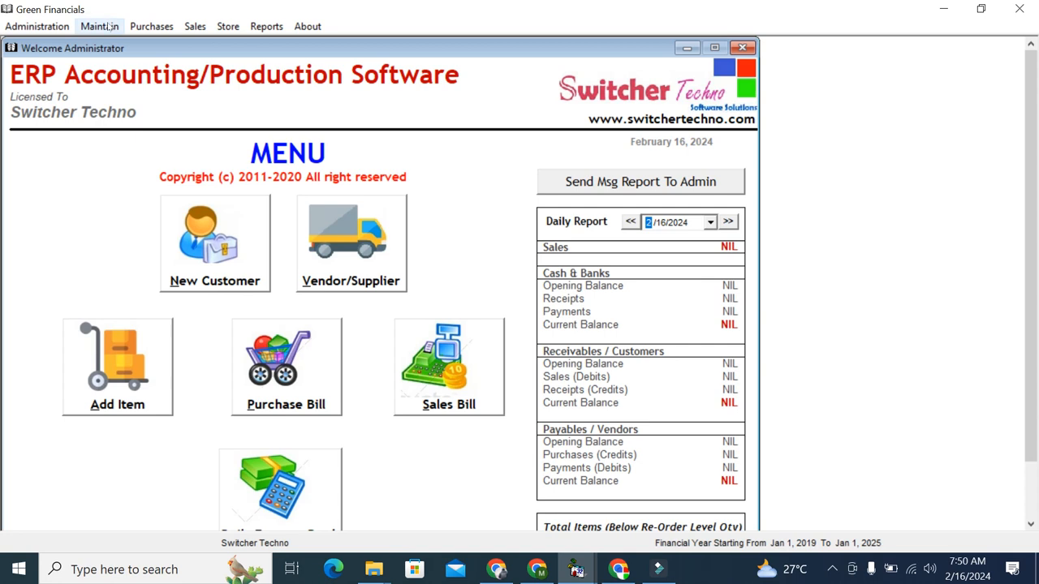
Step: Add the main inventory categories Raw Material and Finish Goods to the Chart of Inventory
left_click(133, 363)
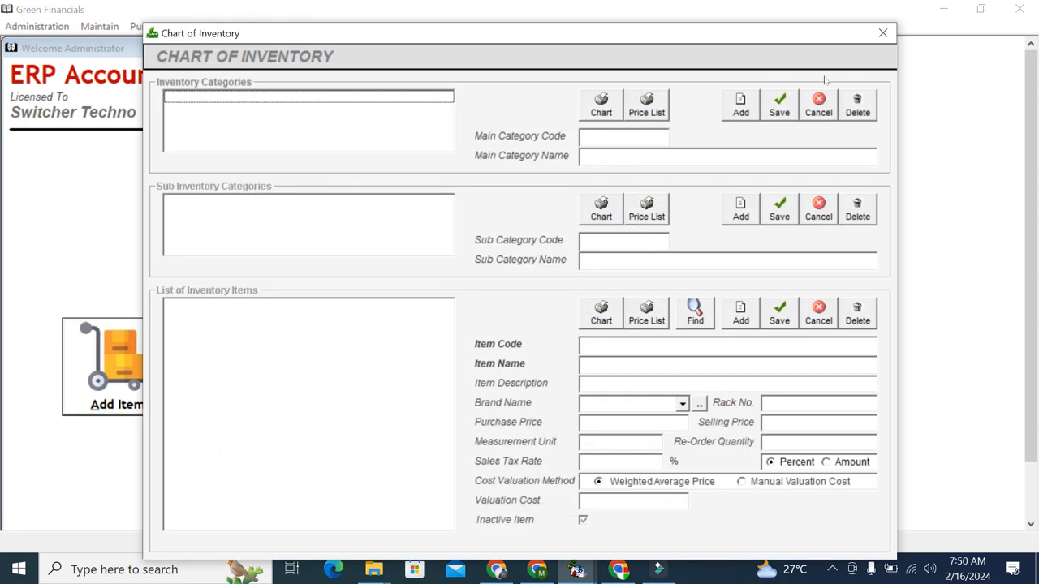
left_click(740, 105)
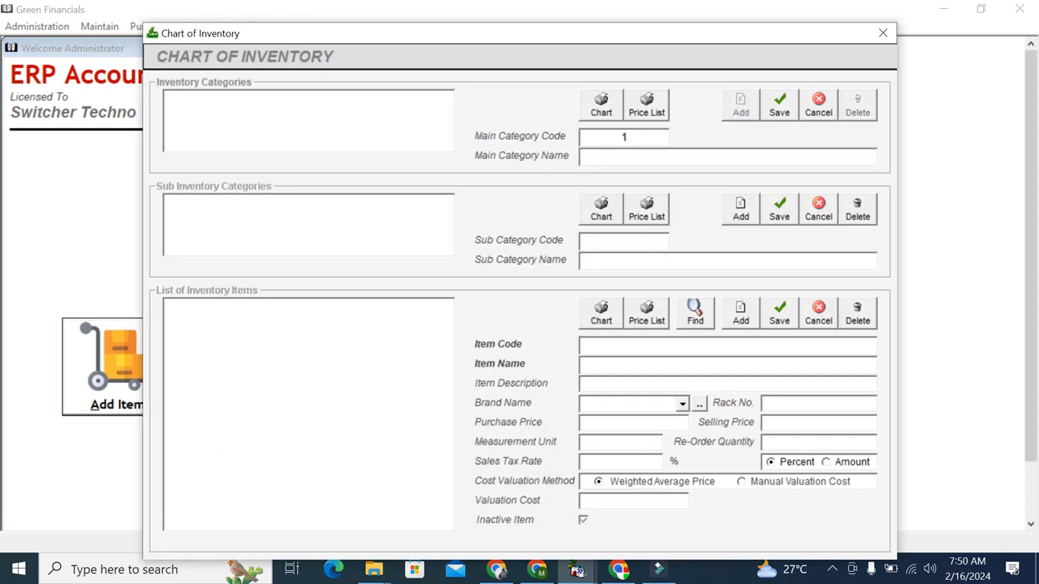
type("Raw Material")
left_click(779, 105)
left_click(754, 103)
type("Finish Goods")
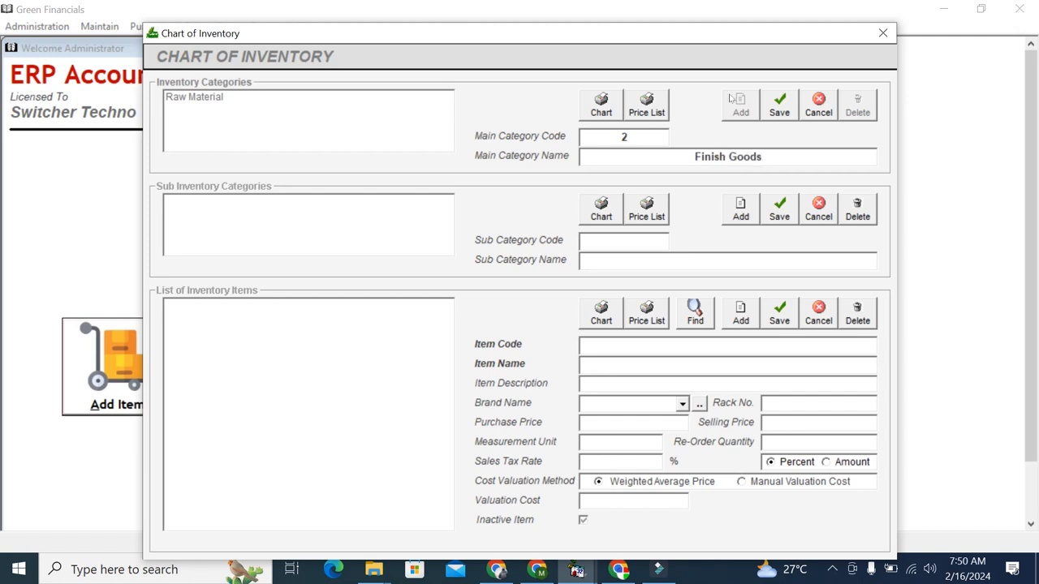
left_click(779, 104)
Step: Under the Raw Material main category, add a sub category with the copied name Raw Material
left_click(367, 98)
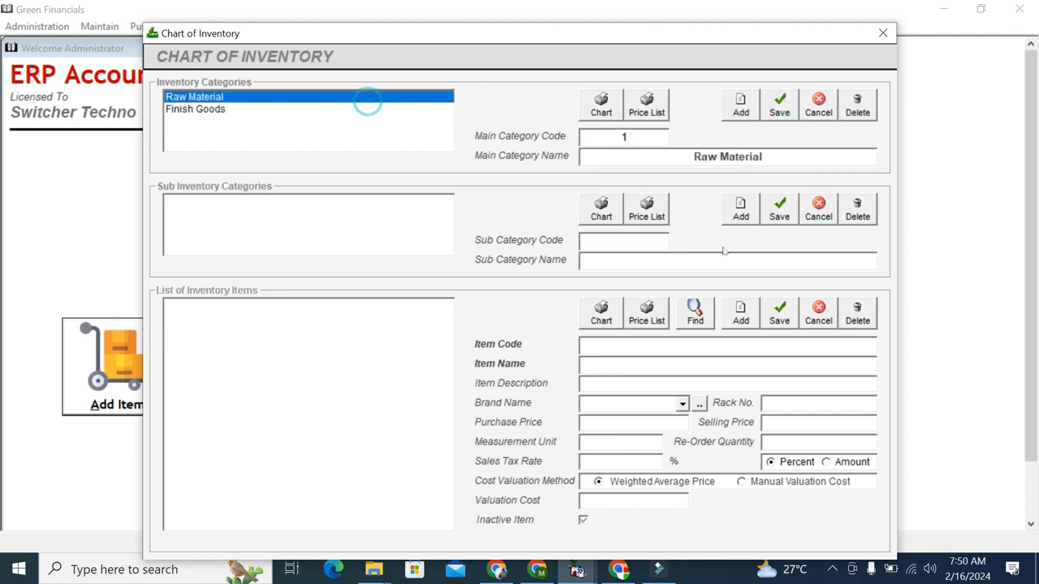
left_click(800, 157)
key("ctrl+c")
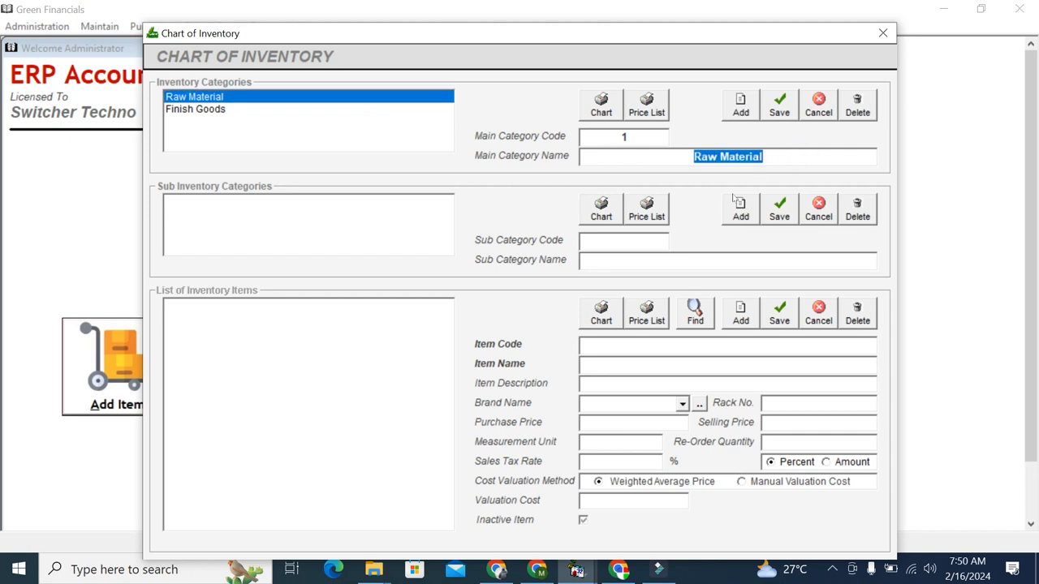
left_click(739, 209)
key("ctrl+v")
left_click(781, 212)
Step: In the Raw Material sub category, add and save the inventory item Ataa with measurement unit Kgs
left_click(287, 207)
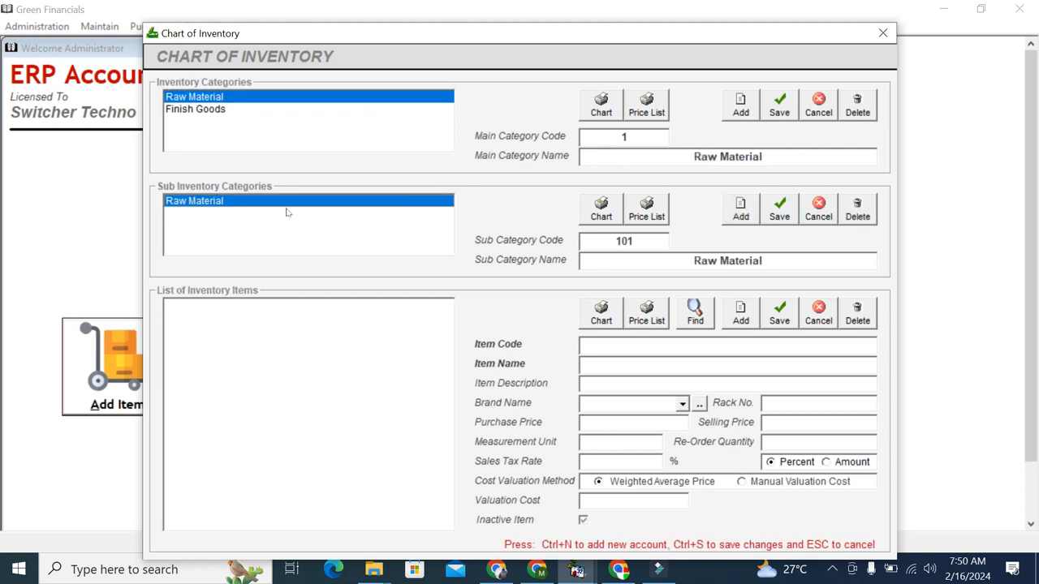
left_click(741, 316)
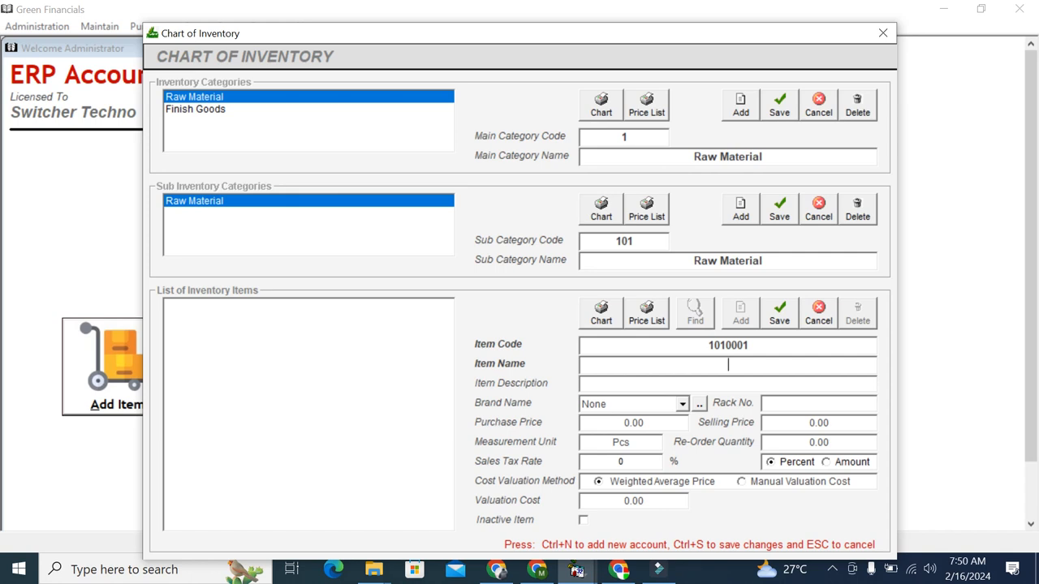
type("lassic")
key("BackSpace")
key("BackSpace")
key("BackSpace")
key("BackSpace")
key("BackSpace")
key("BackSpace")
key("BackSpace")
type("A")
type("Ataa")
double_click(655, 448)
type("Kgs")
left_click(775, 323)
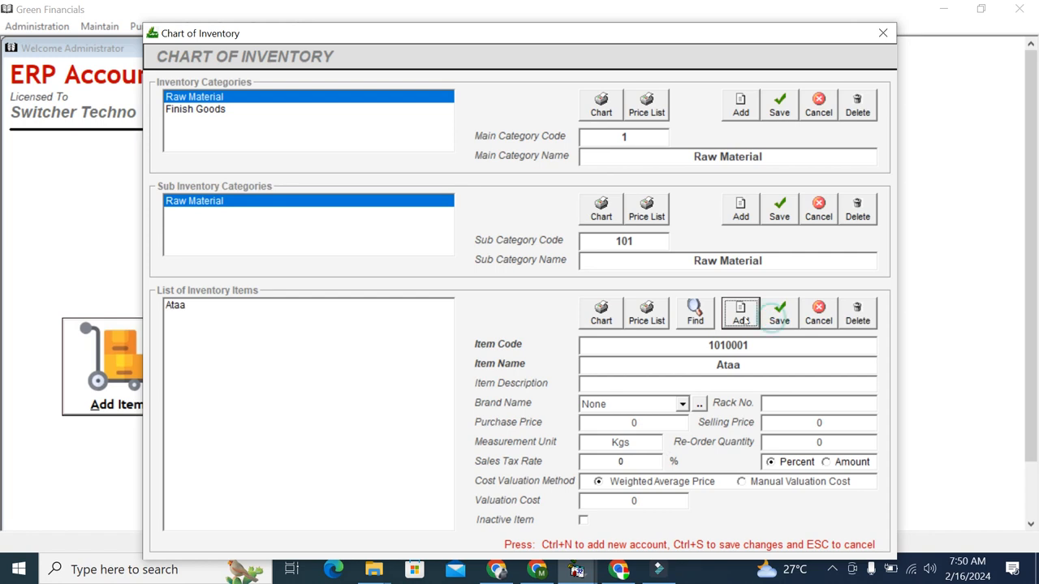
Step: Add and save the raw material item Sugar with measurement unit Kgs
type("ugar")
key("BackSpace")
key("BackSpace")
key("BackSpace")
key("BackSpace")
type("Sugar")
double_click(640, 440)
type("Kgs")
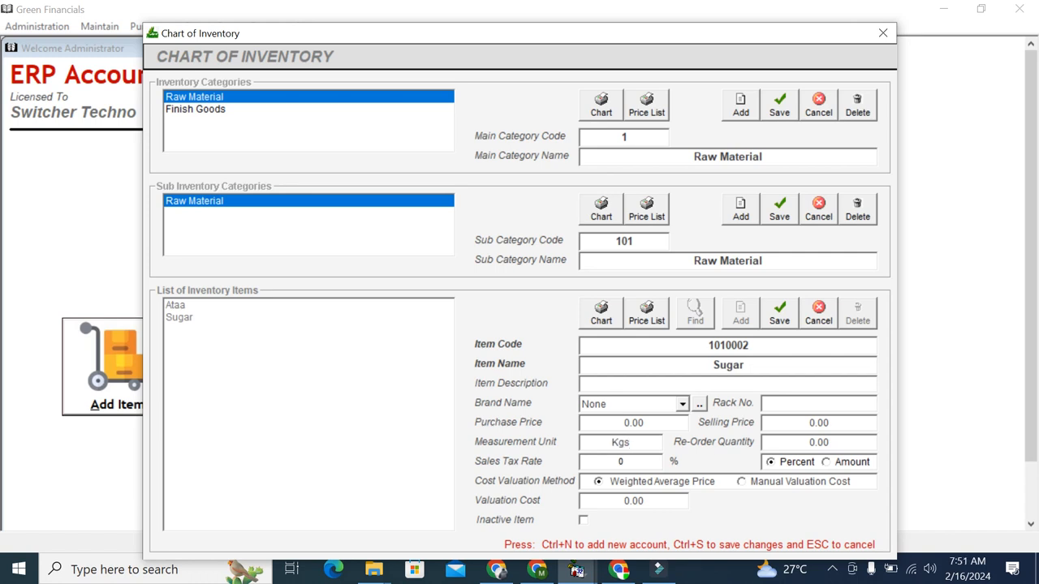
left_click(778, 317)
Step: Add and save the raw material item Daal with measurement unit Kgs
left_click(737, 316)
type("Daal")
double_click(640, 439)
type("Kgs")
left_click(765, 326)
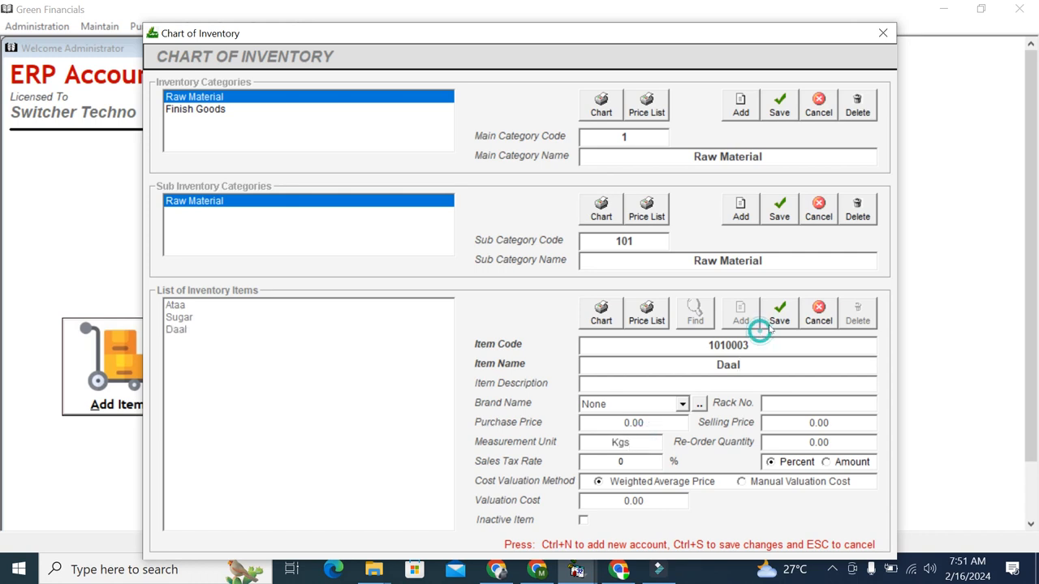
Step: Review the raw material items Ataa, Sugar and Daal in the inventory item list
left_click(279, 329)
left_click(269, 307)
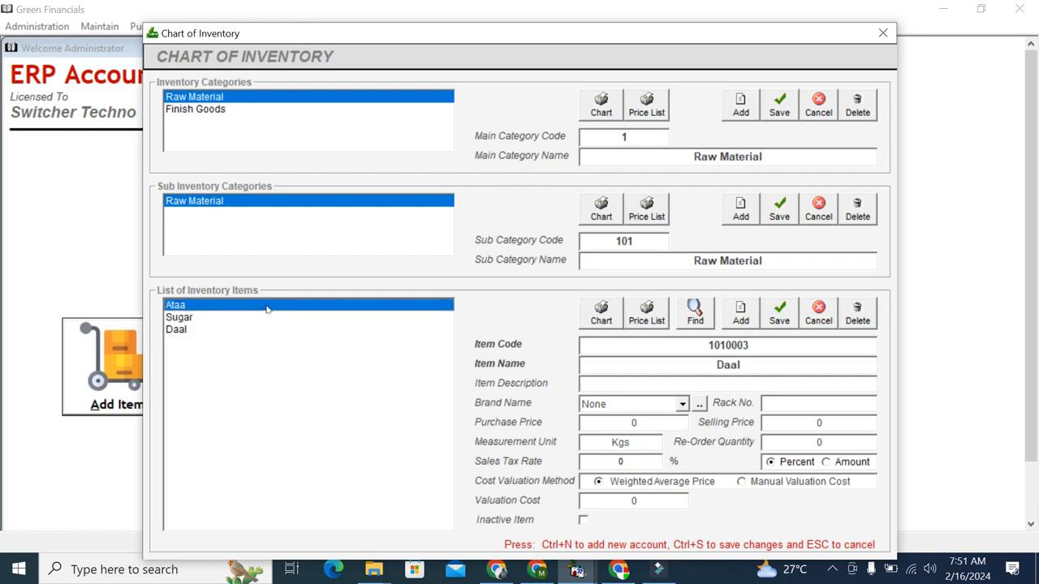
left_click(231, 327)
left_click(221, 318)
left_click(219, 329)
Step: Under the Finish Goods main category, add and save a sub category named Finish Goods
left_click(205, 109)
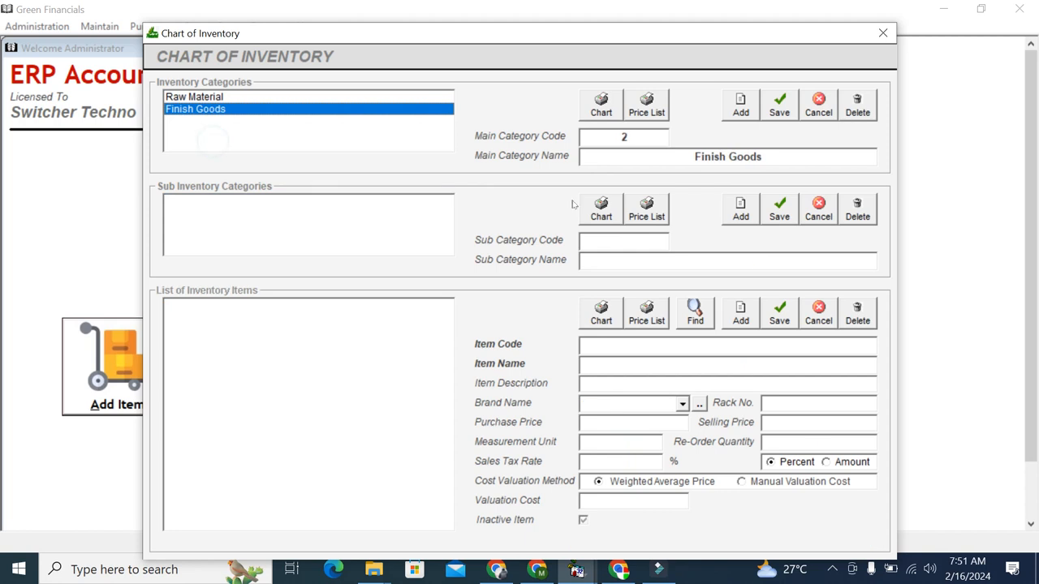
left_click(761, 160)
left_click(740, 209)
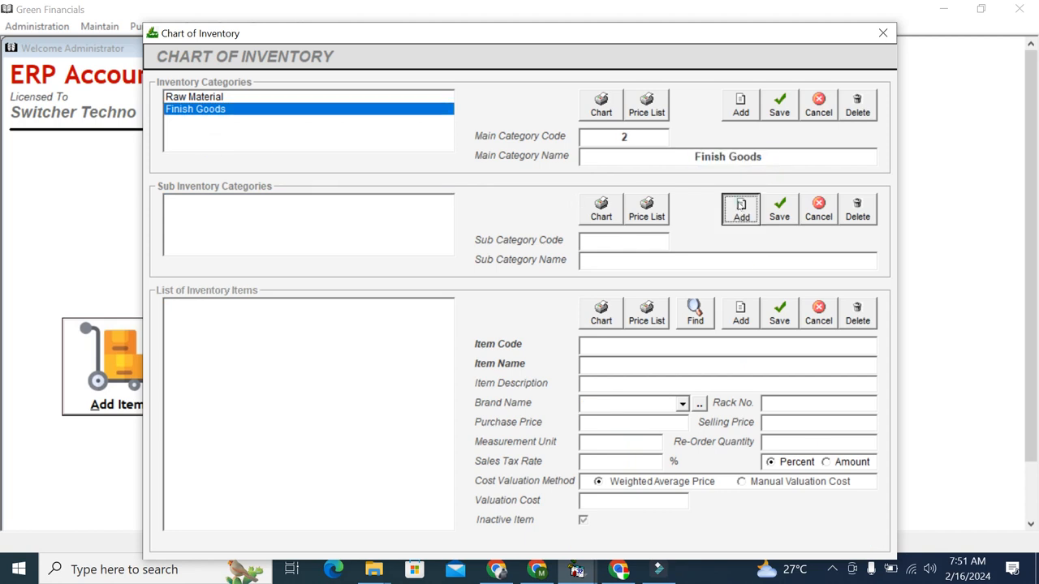
left_click(780, 211)
Step: Add and save the item CHAAKI K ATAA in the Finish Goods sub category, keeping the unit Pcs
left_click(753, 303)
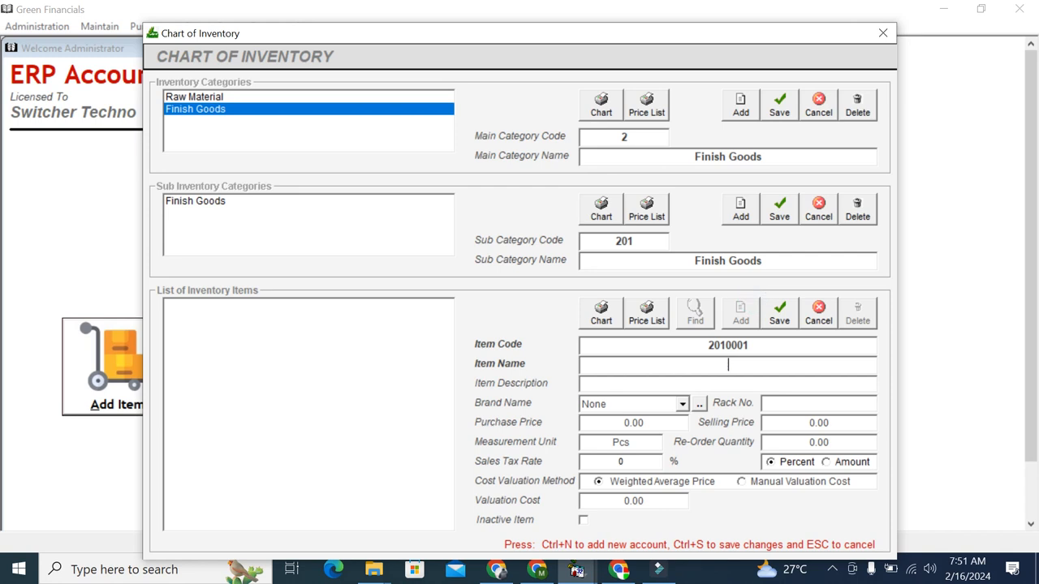
type("CHAAKI K ATAA")
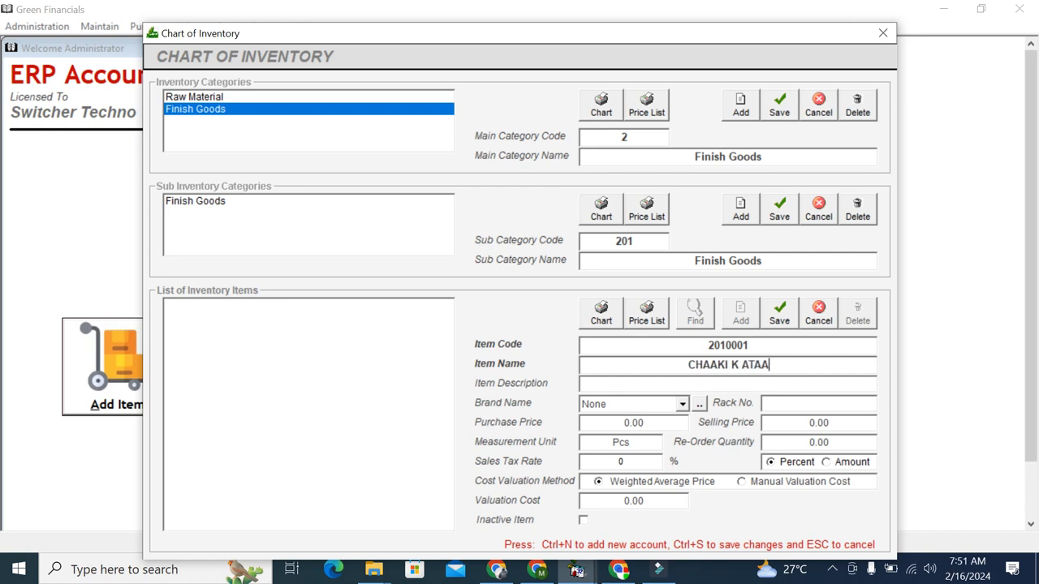
left_click(779, 314)
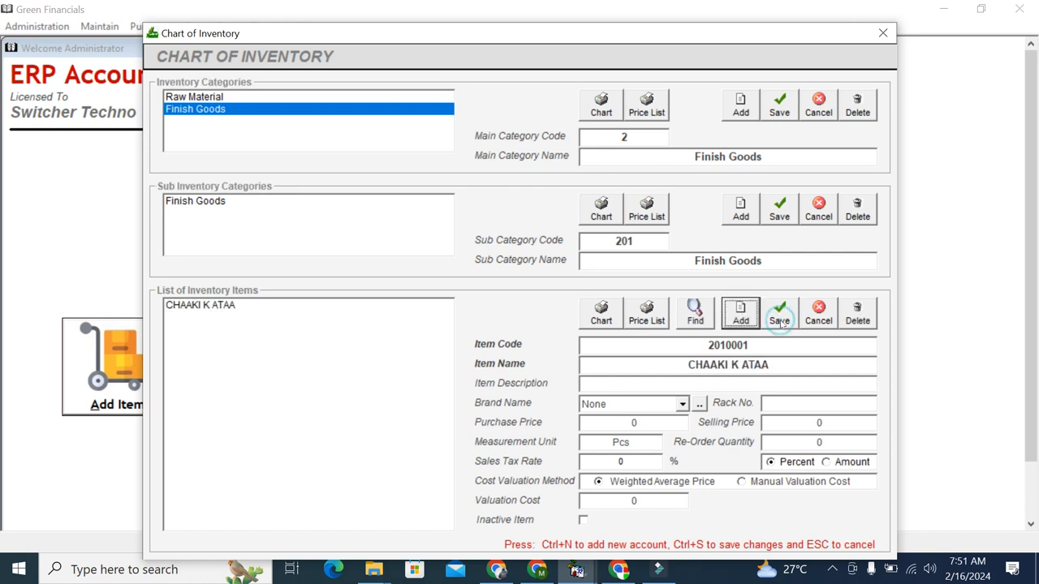
left_click(300, 234)
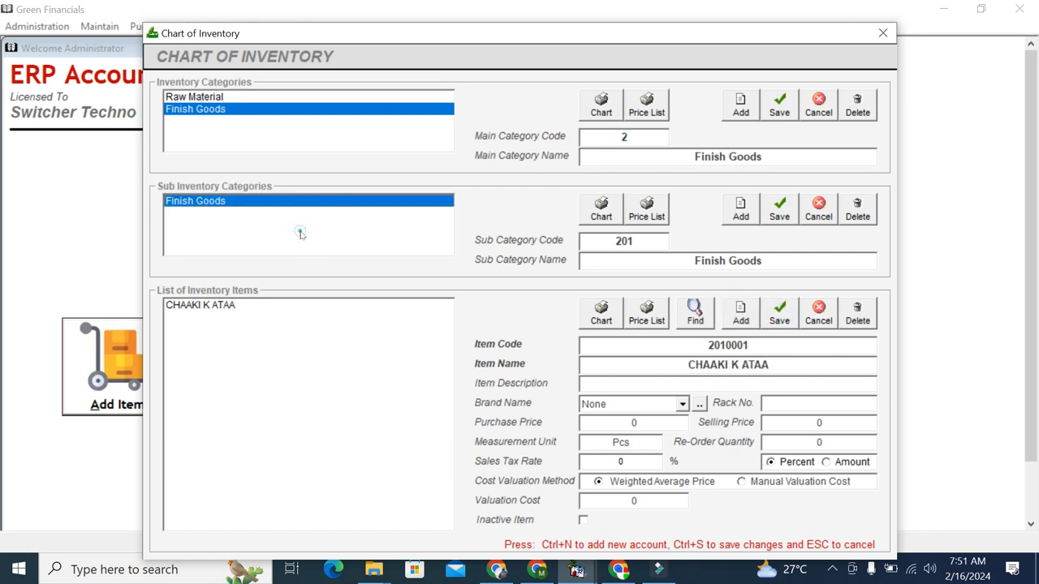
Step: Review the items listed under the Raw Material and Finish Goods categories and close the Chart of Inventory
left_click(228, 98)
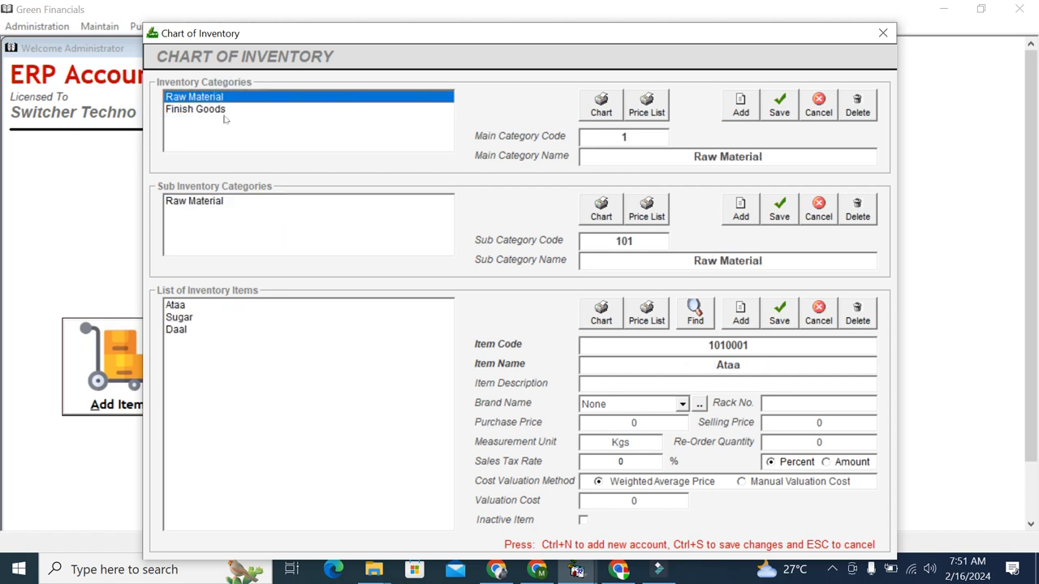
left_click(216, 305)
left_click(251, 329)
left_click(275, 252)
left_click(259, 108)
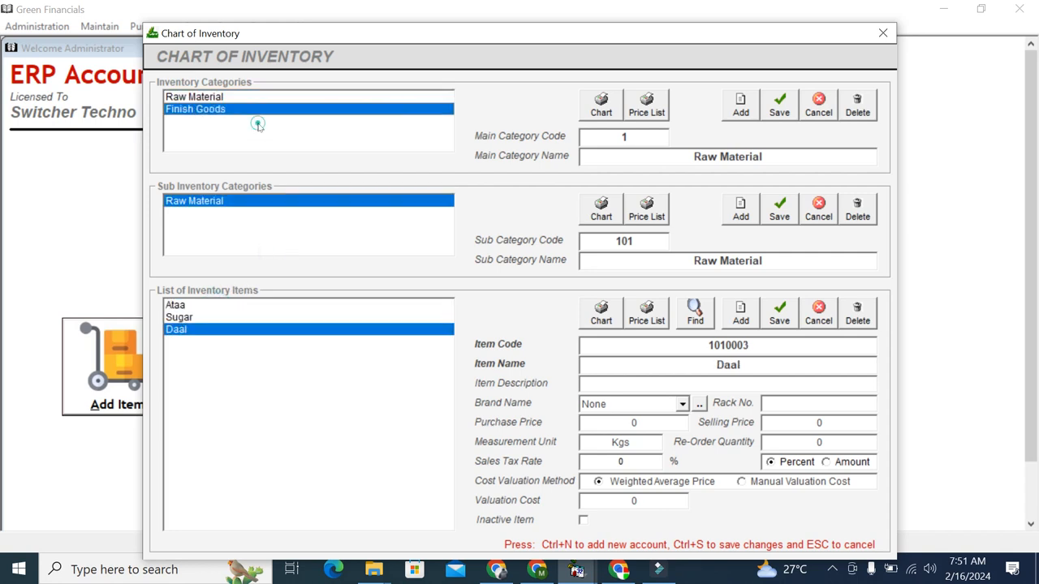
left_click(243, 356)
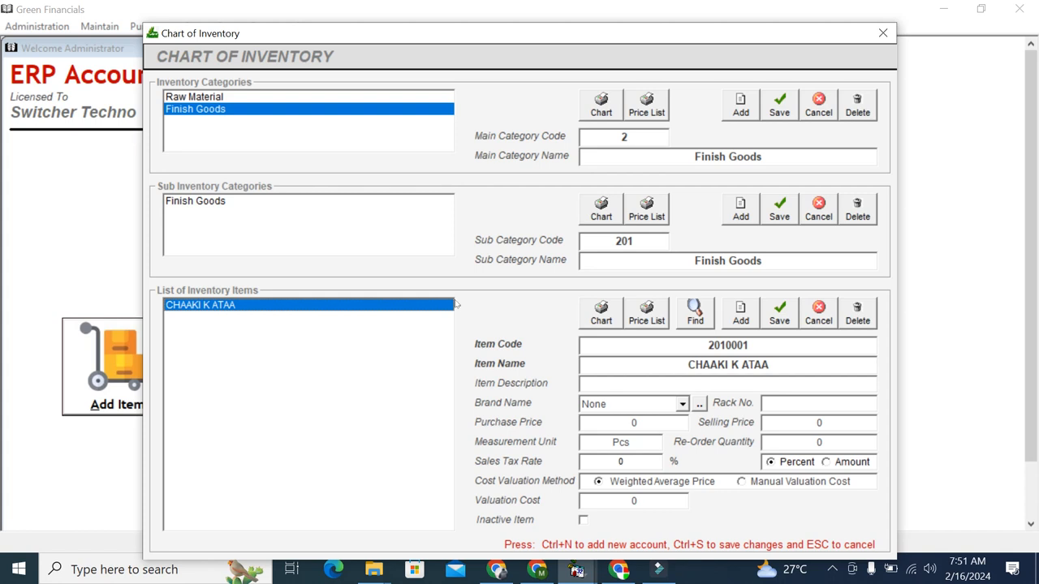
left_click(888, 34)
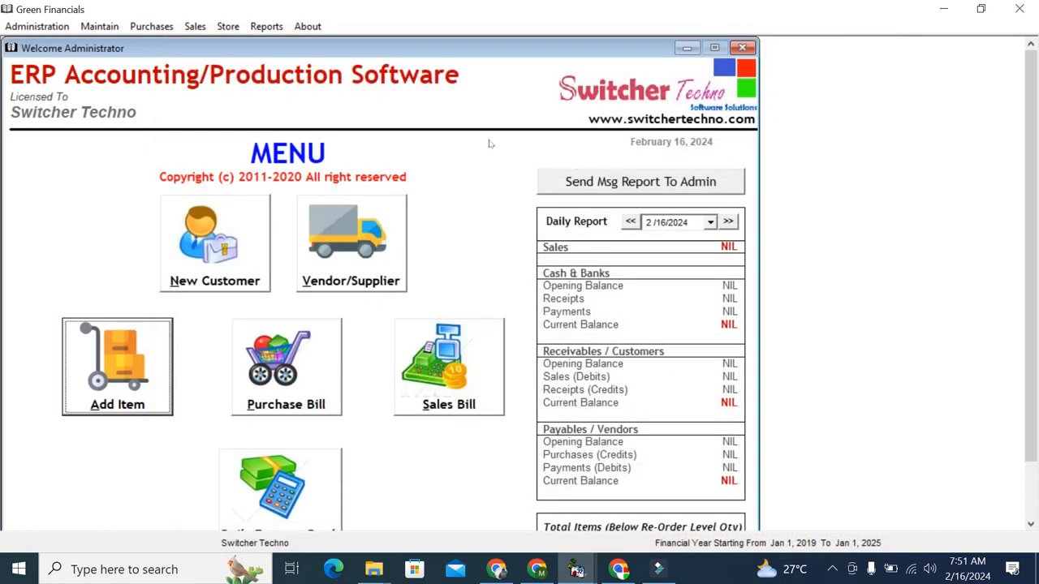
Step: From a new purchase bill, add and save the supplier YOUSUF ALI TRADING under Credit Vendors, and close the vendor window
left_click(278, 369)
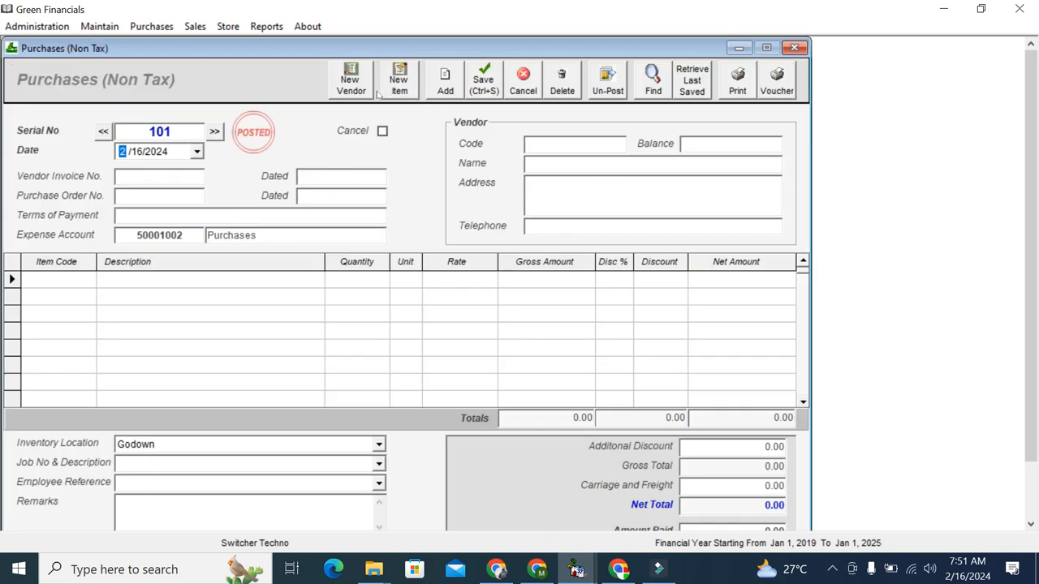
left_click(357, 85)
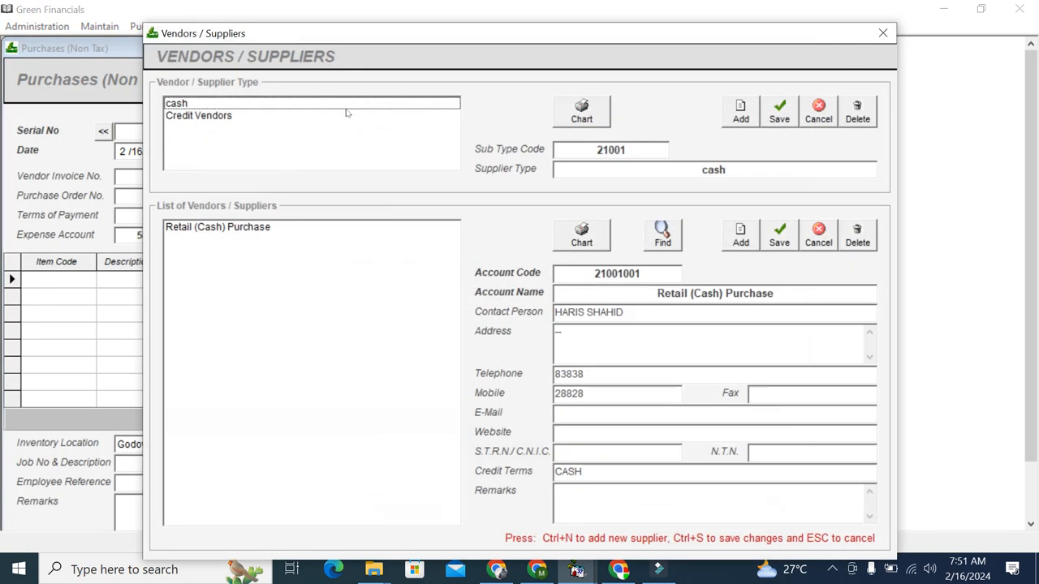
left_click(341, 124)
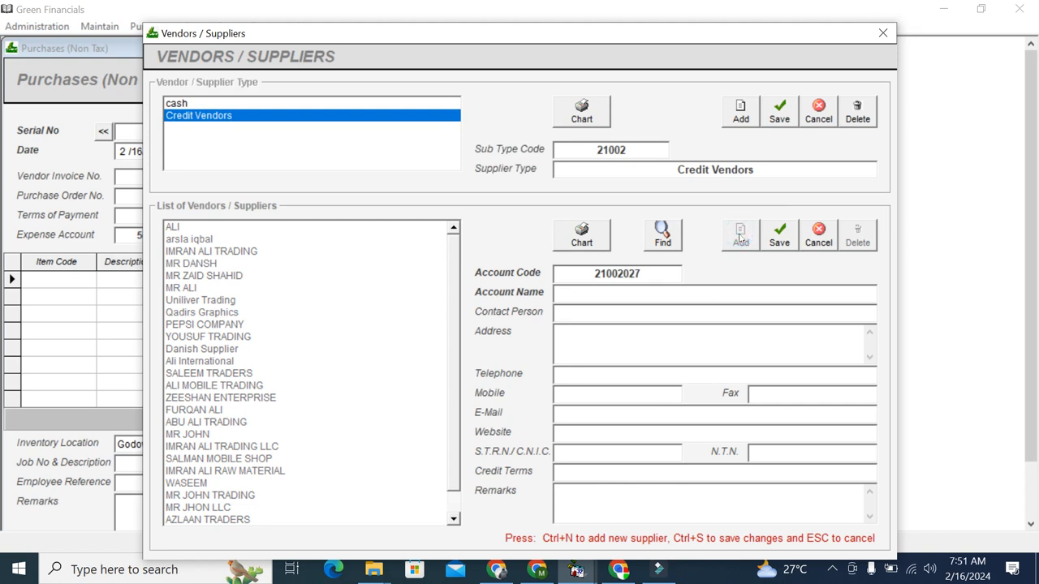
type("S")
type("YOUSUF ALI TRD")
key("BackSpace")
type("ADING")
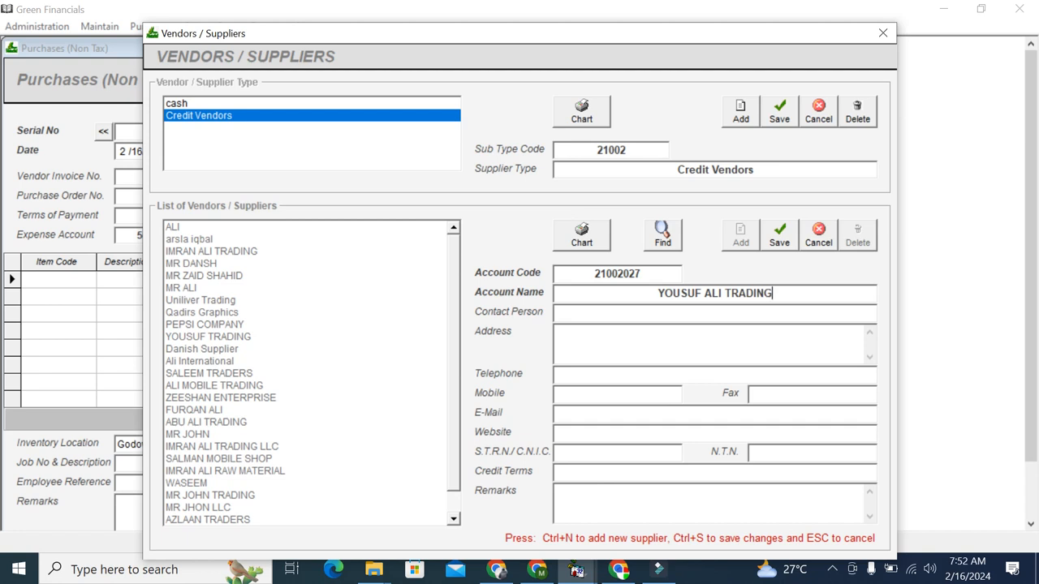
left_click(777, 245)
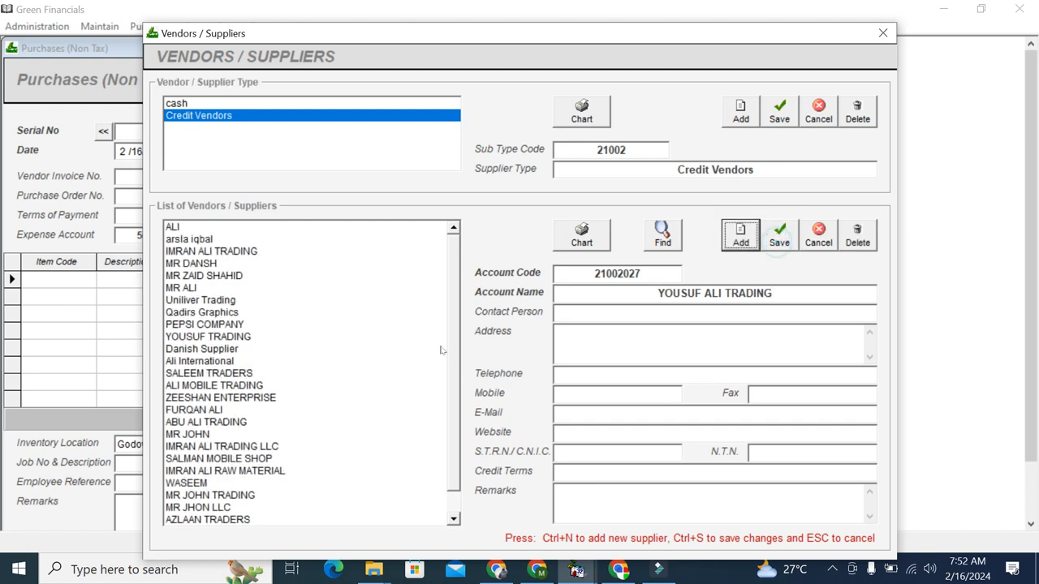
left_click(883, 33)
Step: Select YOUSUF ALI TRADING as the purchase bill's vendor and enter vendor invoice number 82992
type("Y")
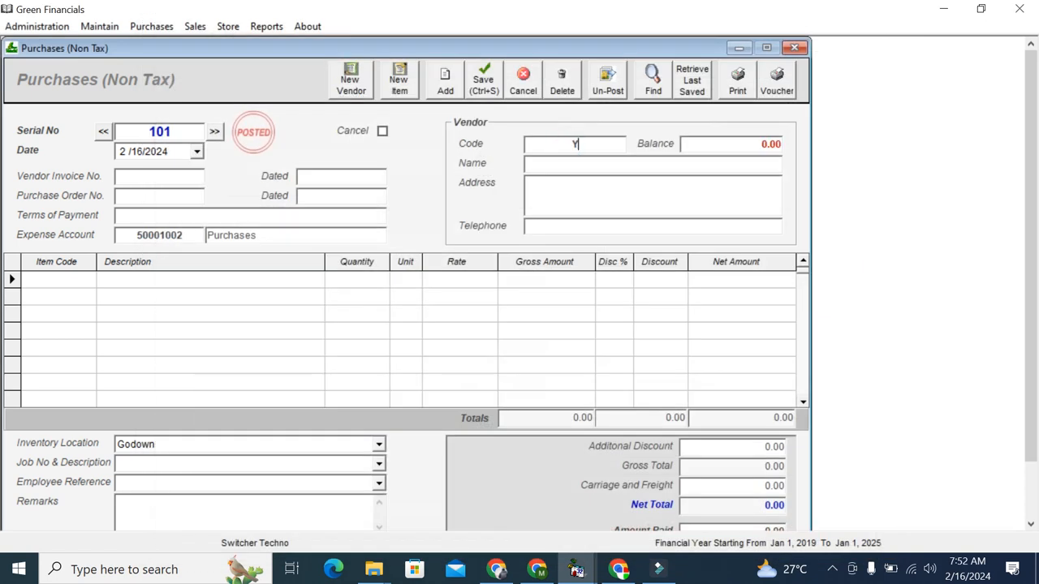
type("OU")
key("Down")
key("Down")
key("Return")
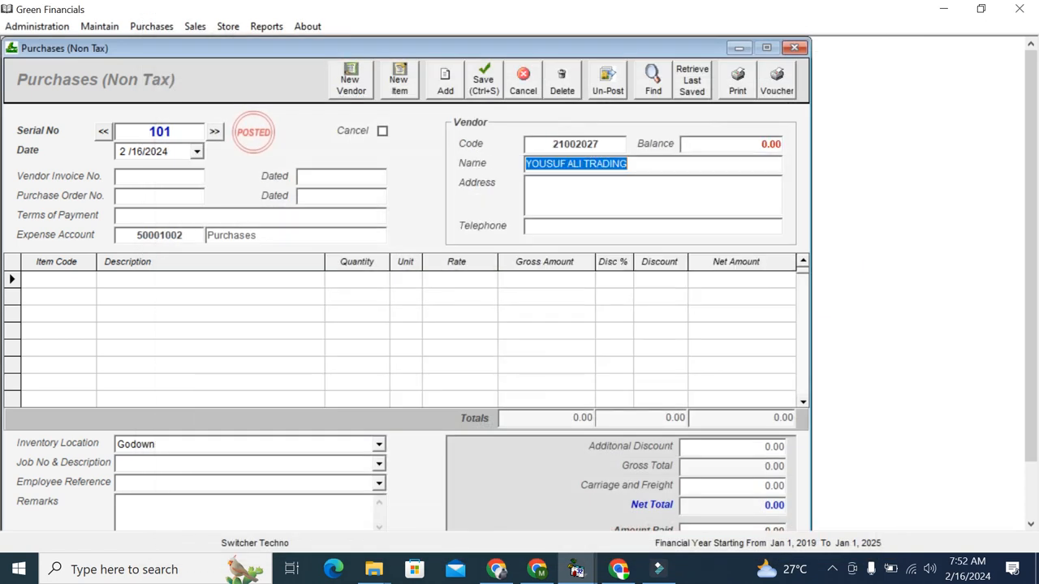
key("Return")
left_click(180, 175)
type("82992")
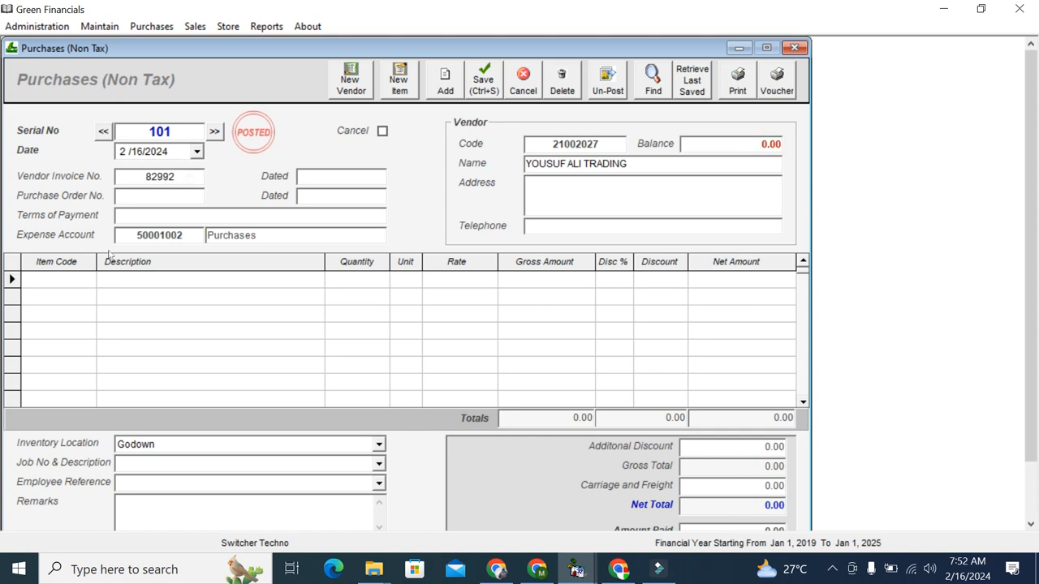
Step: Add the item Ataa to the purchase bill with quantity 50 Kgs at rate 30
left_click(73, 285)
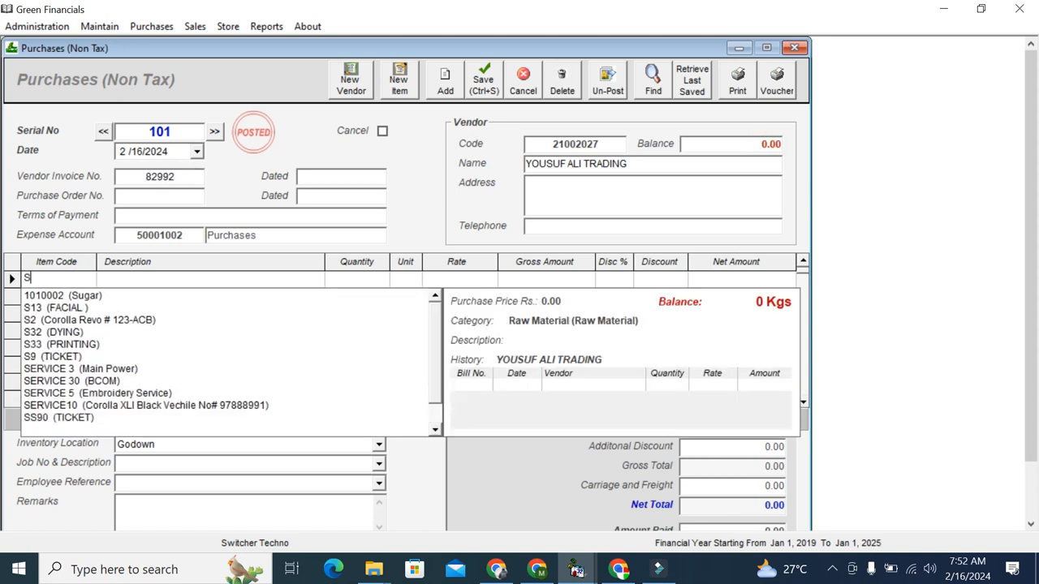
type("at")
key("Down")
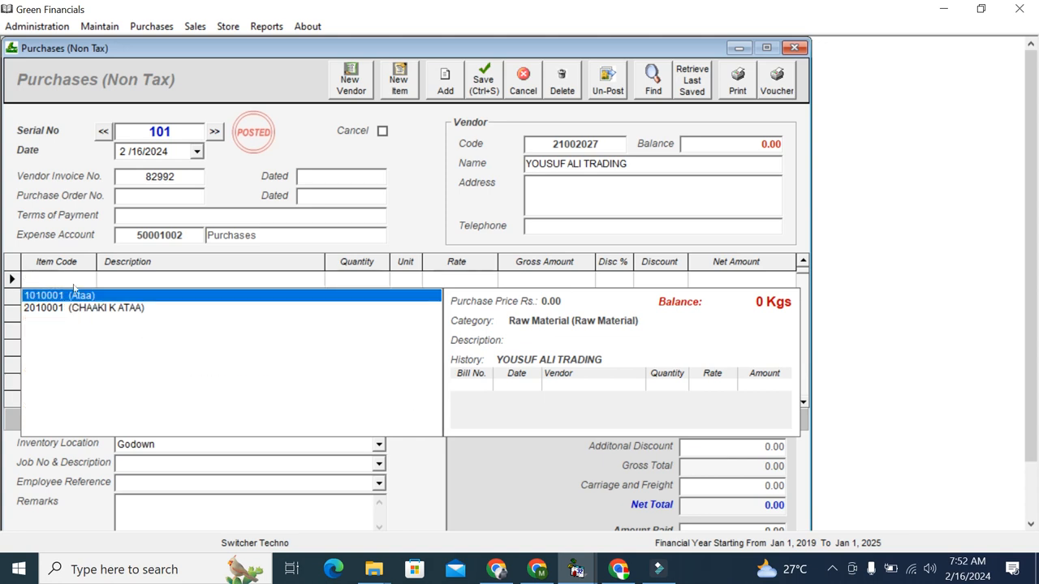
key("Return")
type("50")
key("Return")
type("30")
key("Return")
key("Return")
key("Return")
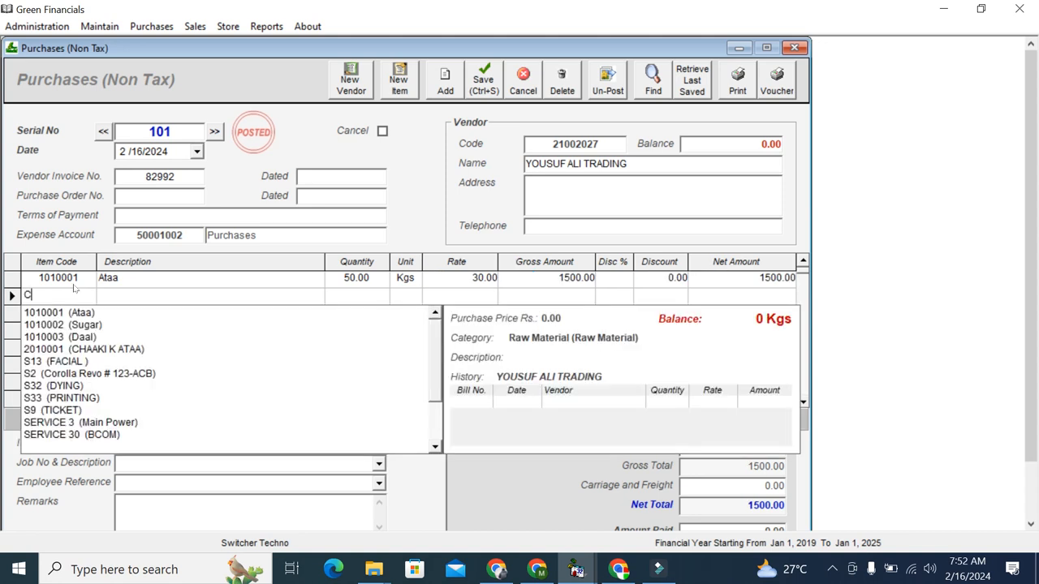
Step: Add the item Sugar to the purchase bill with quantity 100 Kgs at rate 50
key("BackSpace")
key("Down")
key("Down")
key("Return")
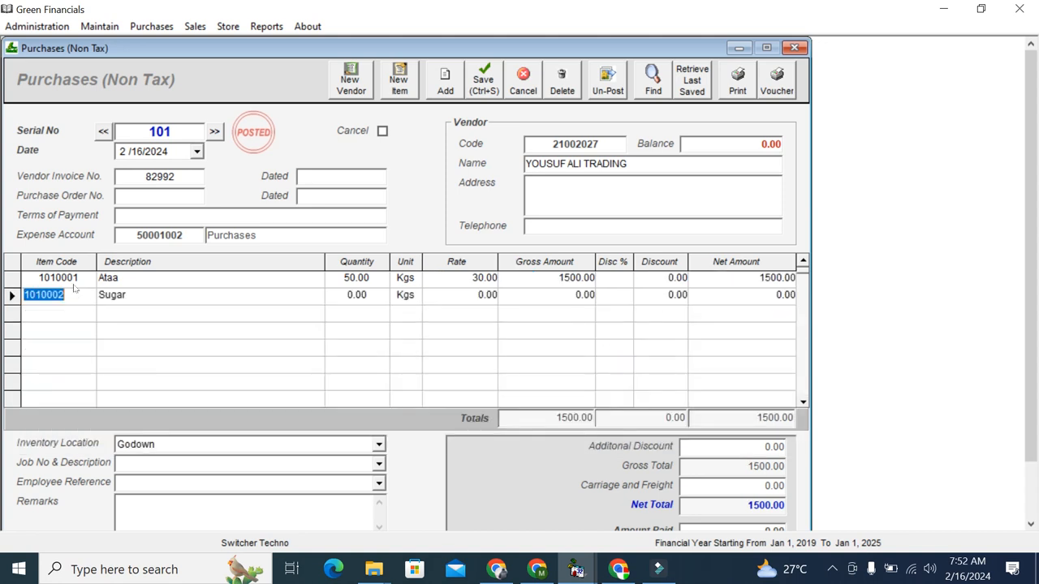
key("Return")
key("Return")
key("Left")
type("100")
key("Return")
key("Return")
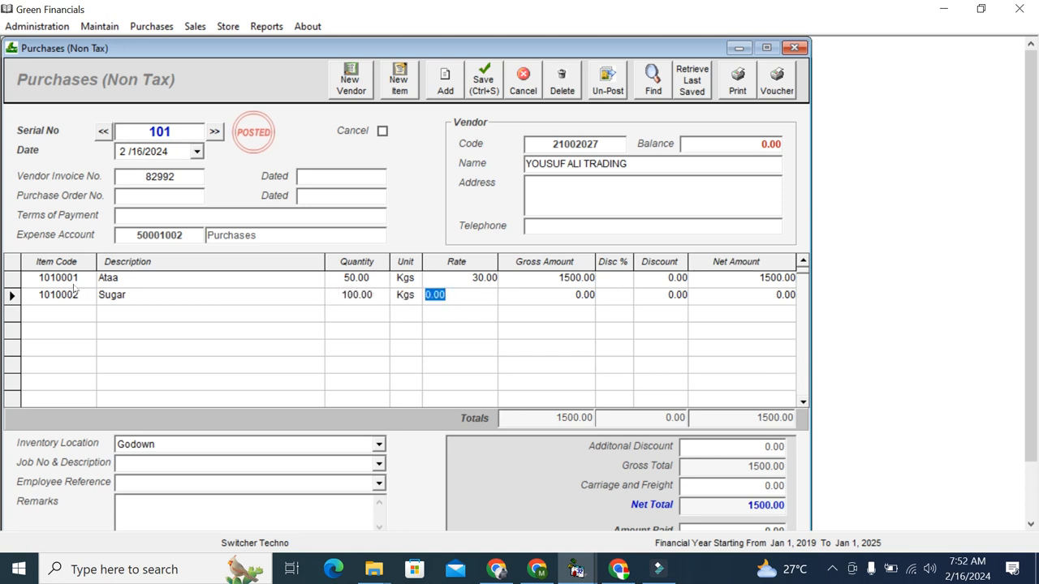
type("50")
key("Return")
key("Return")
key("Return")
key("Return")
key("Return")
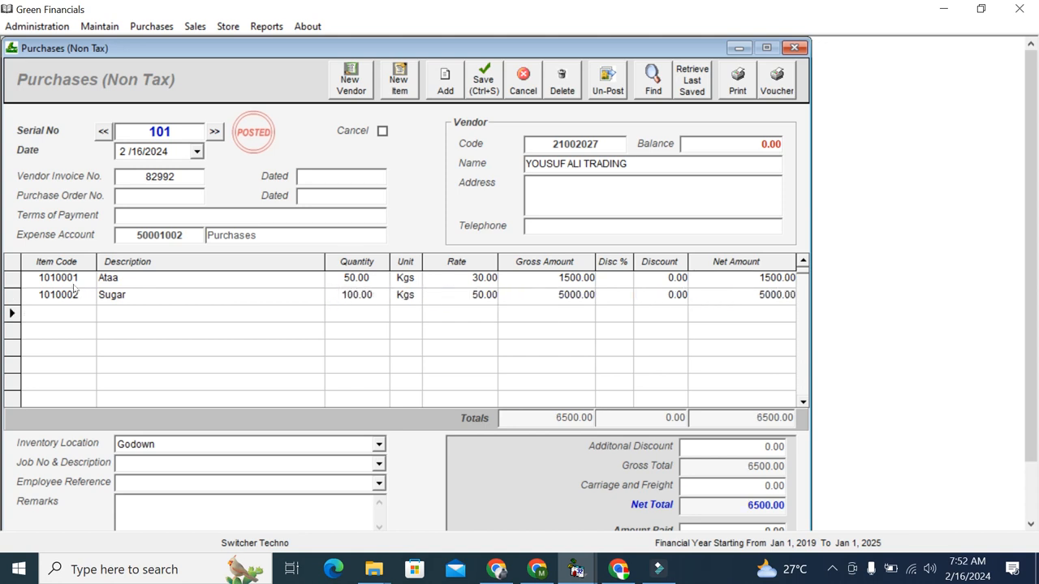
Step: Add the item Daal to the purchase bill with quantity 60 Kgs at rate 40
type("CDA")
key("BackSpace")
key("BackSpace")
key("BackSpace")
type("DA")
key("Down")
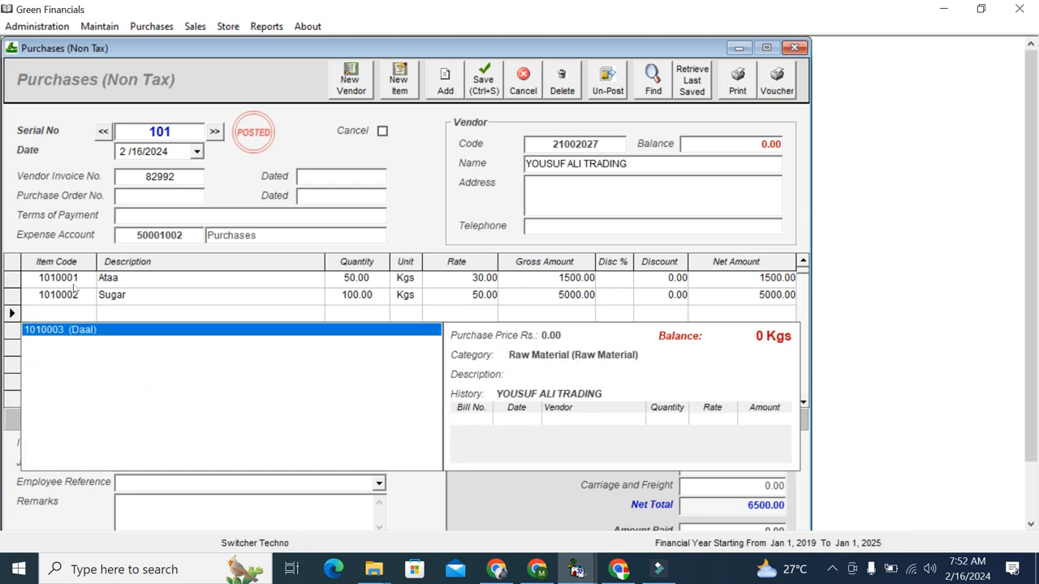
key("Return")
type("60")
key("Return")
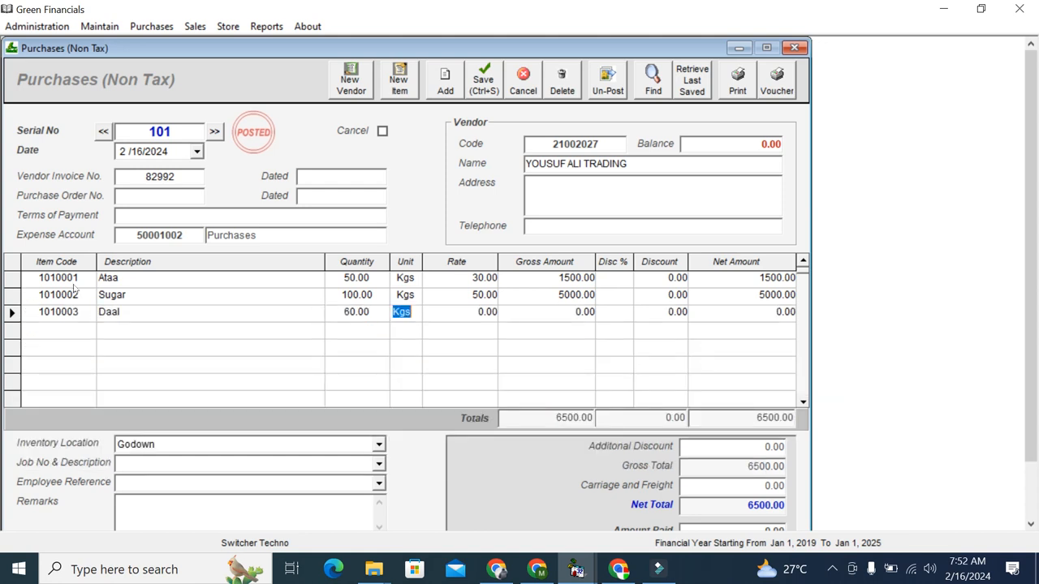
key("Return")
type("40")
key("Return")
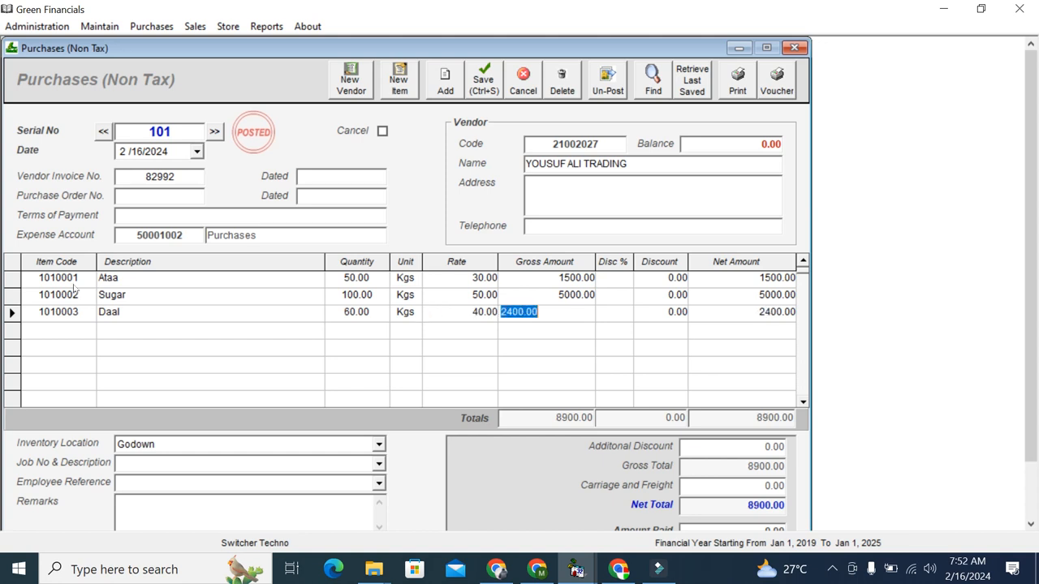
Step: Set the purchase bill's amount paid to 2000, save the bill and close the purchases form
left_click(723, 294)
left_click(730, 469)
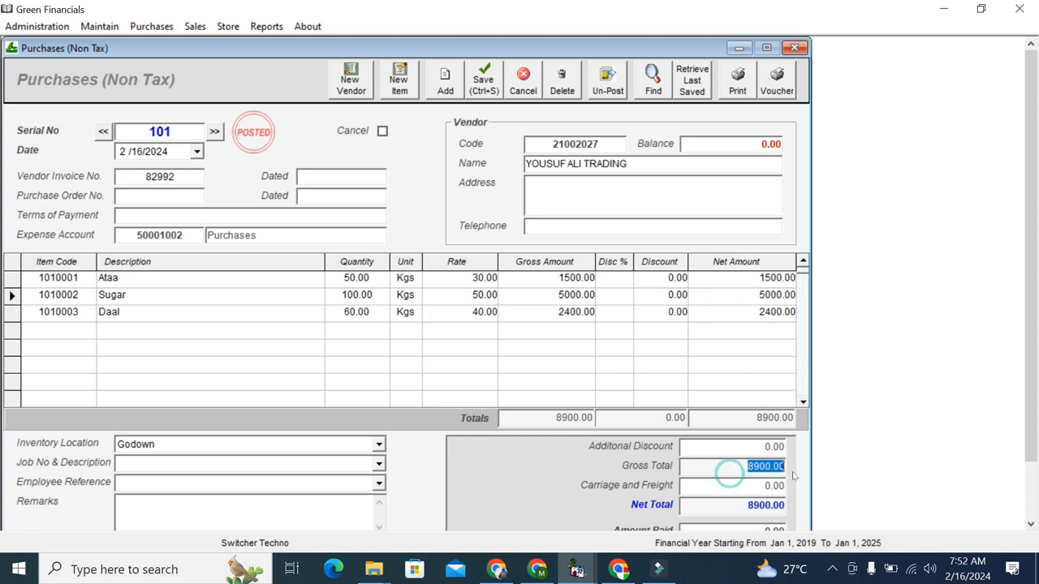
scroll(1034, 487, "down", 1)
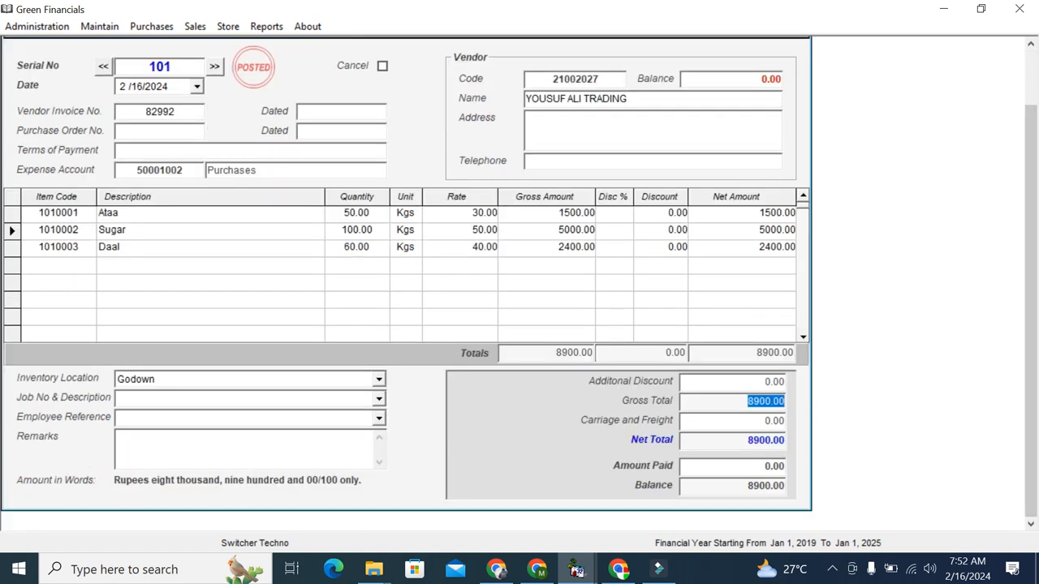
key("Tab")
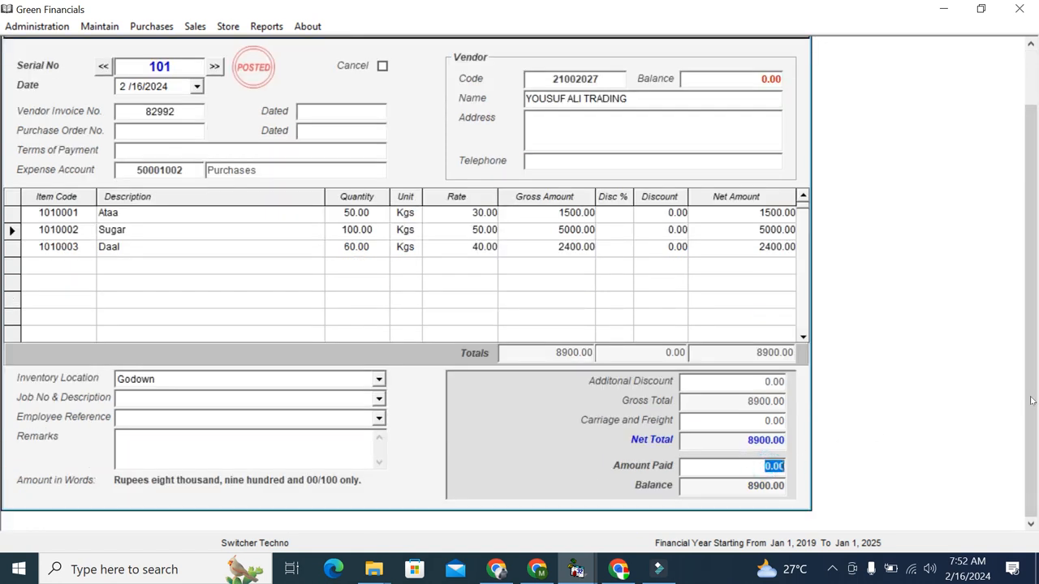
type("2000")
left_click(742, 486)
left_click(620, 99)
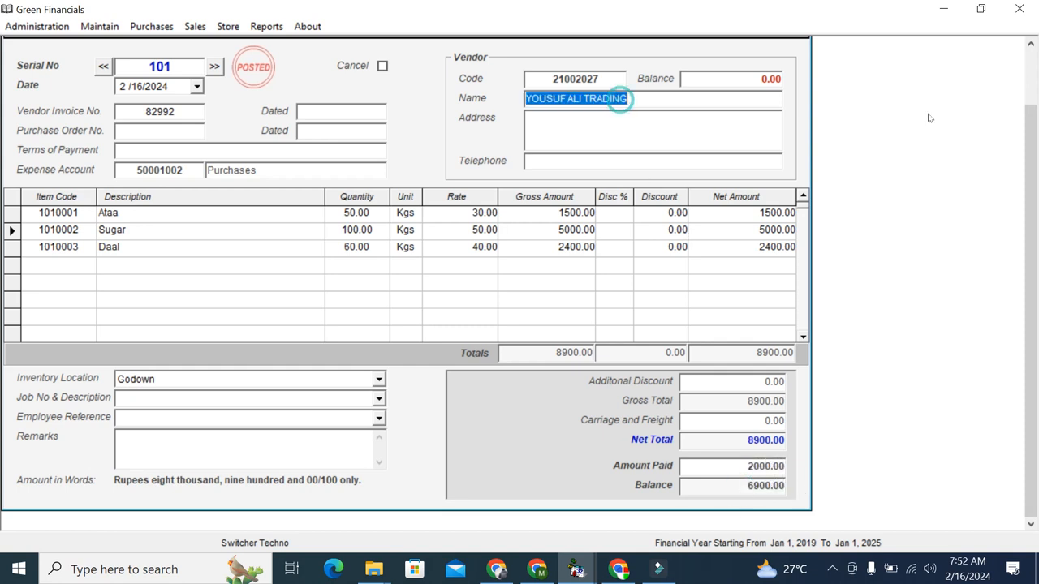
left_click(1029, 90)
left_click(484, 89)
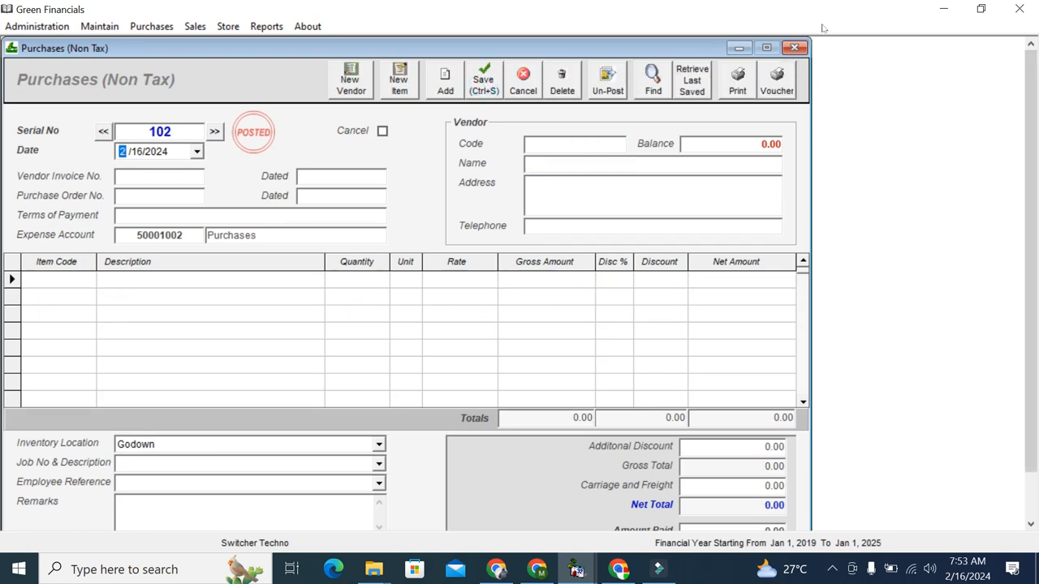
left_click(794, 47)
Step: Display the Inventory Balances report for the Raw Material category
left_click(266, 26)
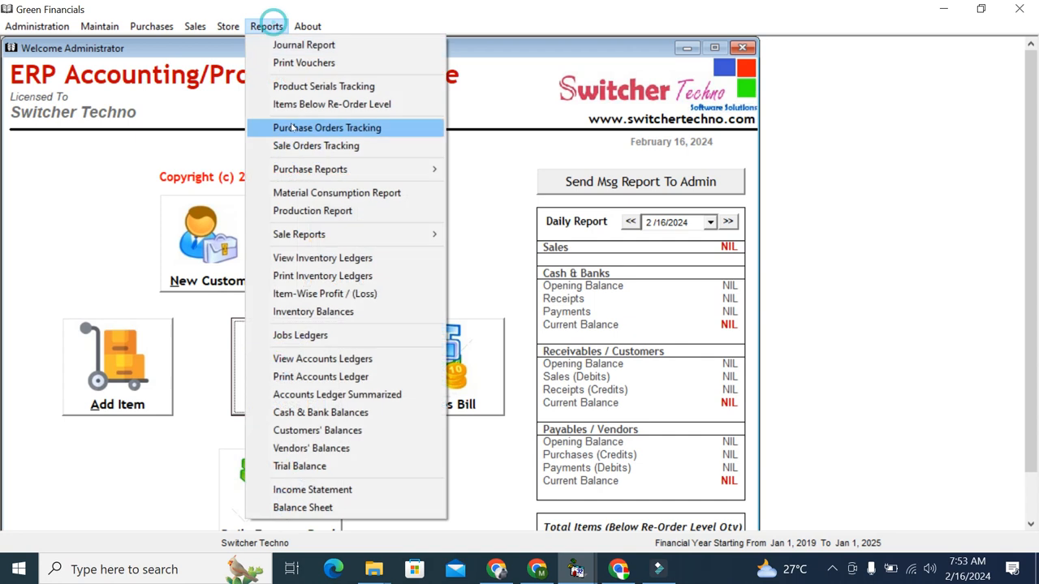
left_click(336, 311)
left_click(258, 92)
left_click(703, 91)
left_click(656, 122)
left_click(643, 183)
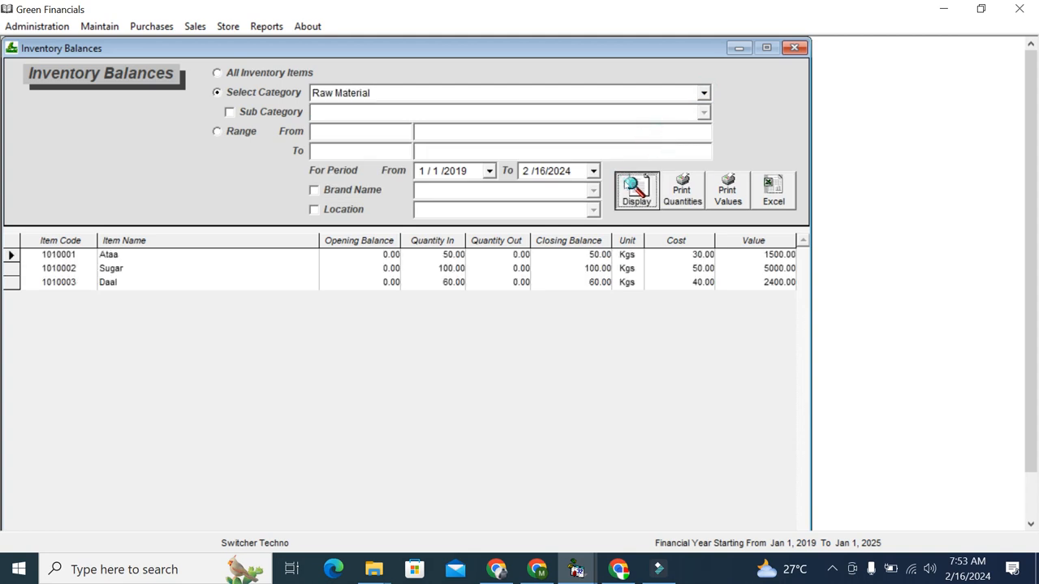
Step: Examine the raw materials' quantities in and out and the total value of inventory in hand, and close the report
left_click(455, 284)
left_click(450, 303)
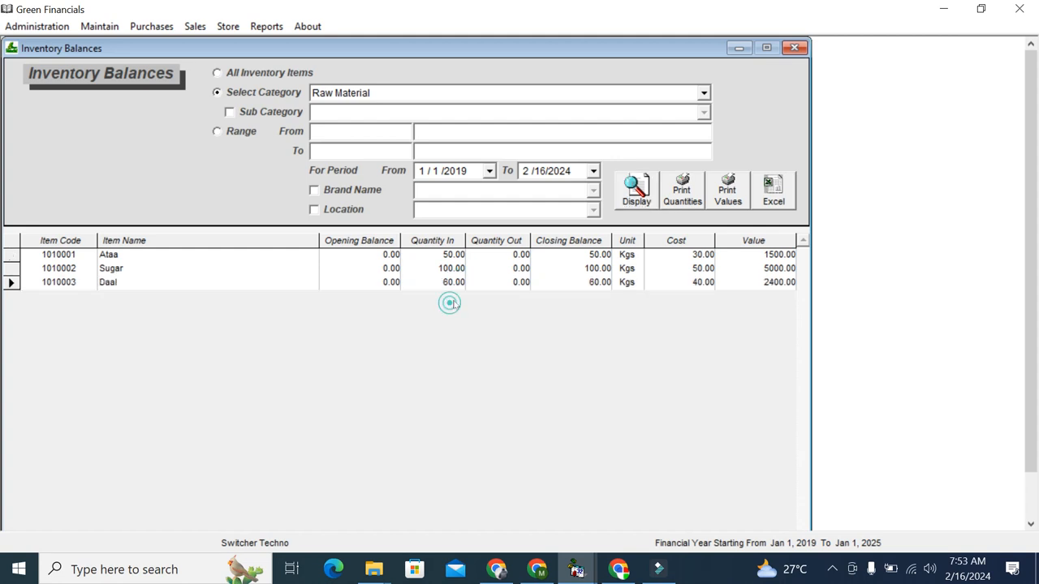
left_click(500, 236)
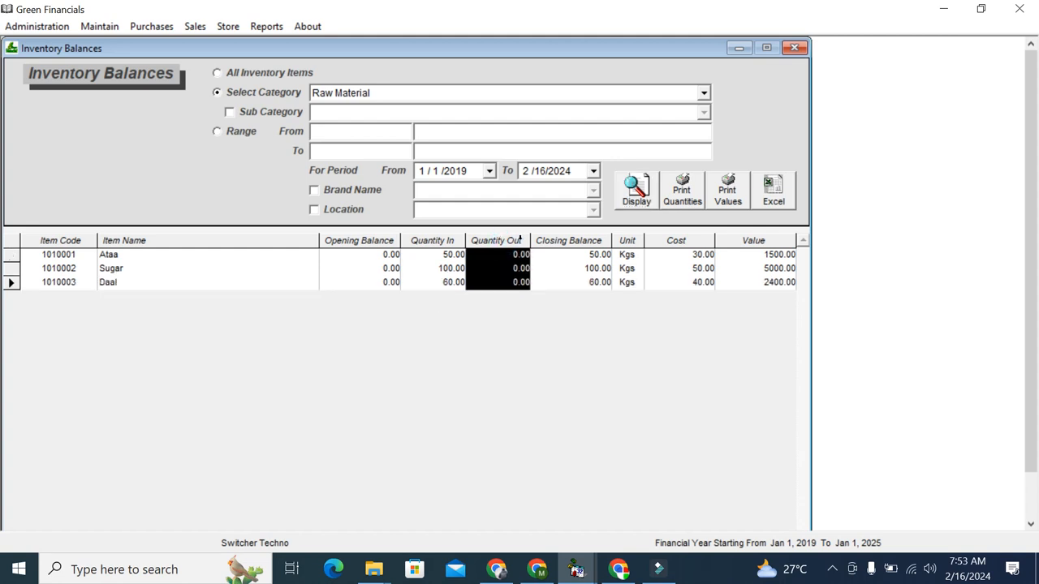
left_click(1026, 479)
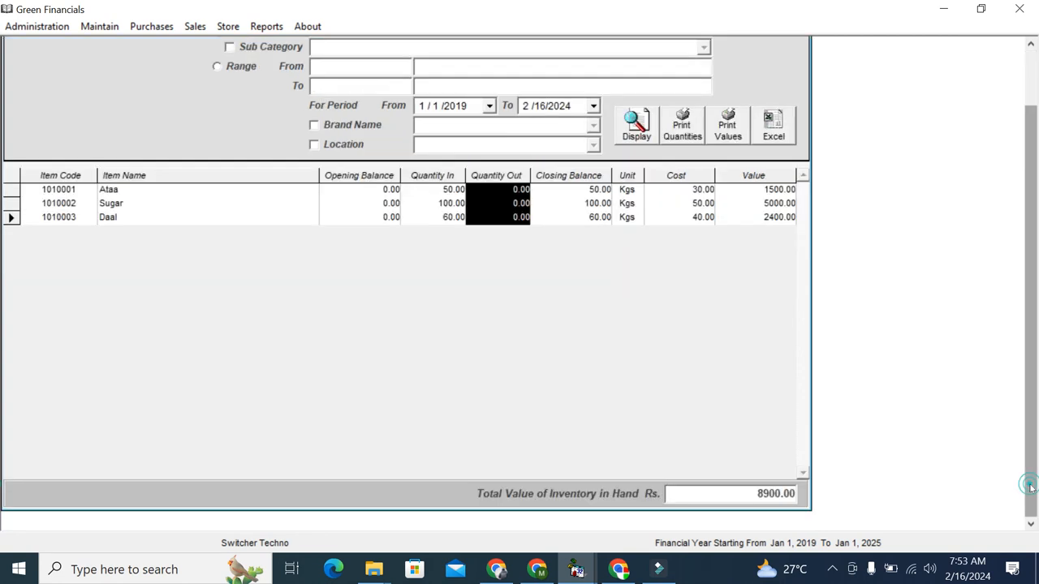
left_click_drag(742, 497, 818, 502)
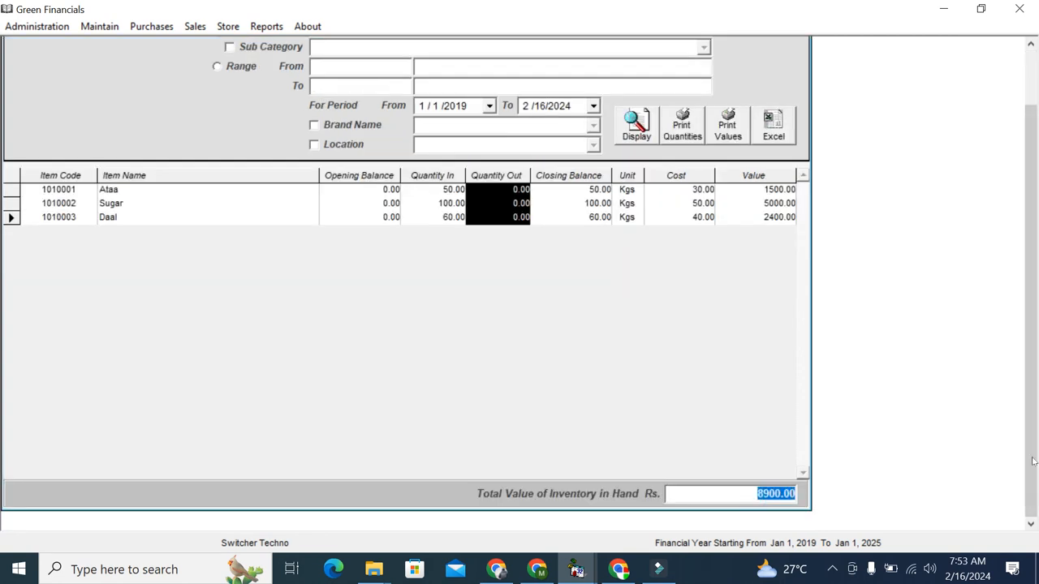
left_click_drag(1027, 457, 893, 227)
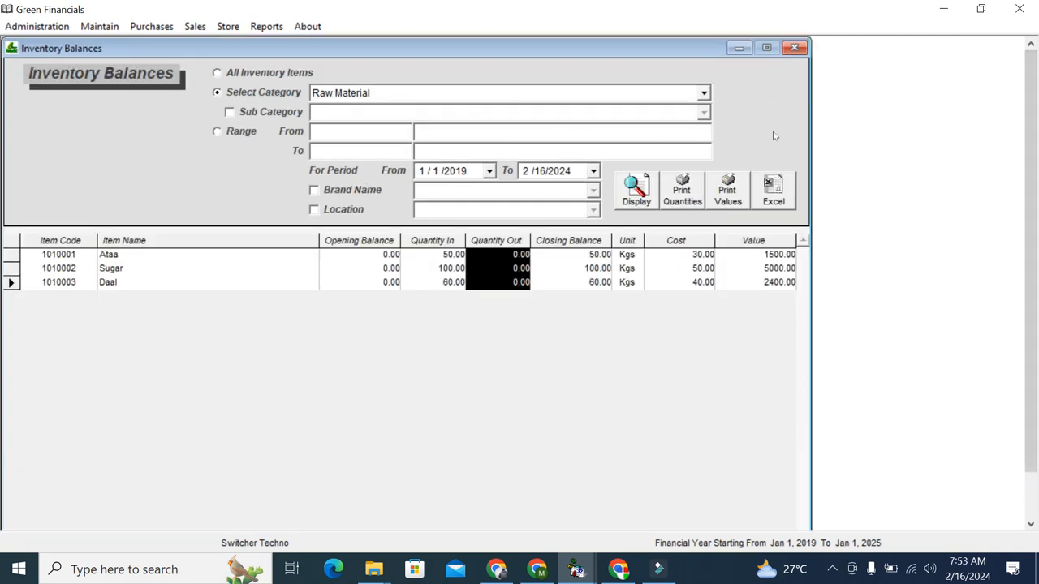
left_click(794, 47)
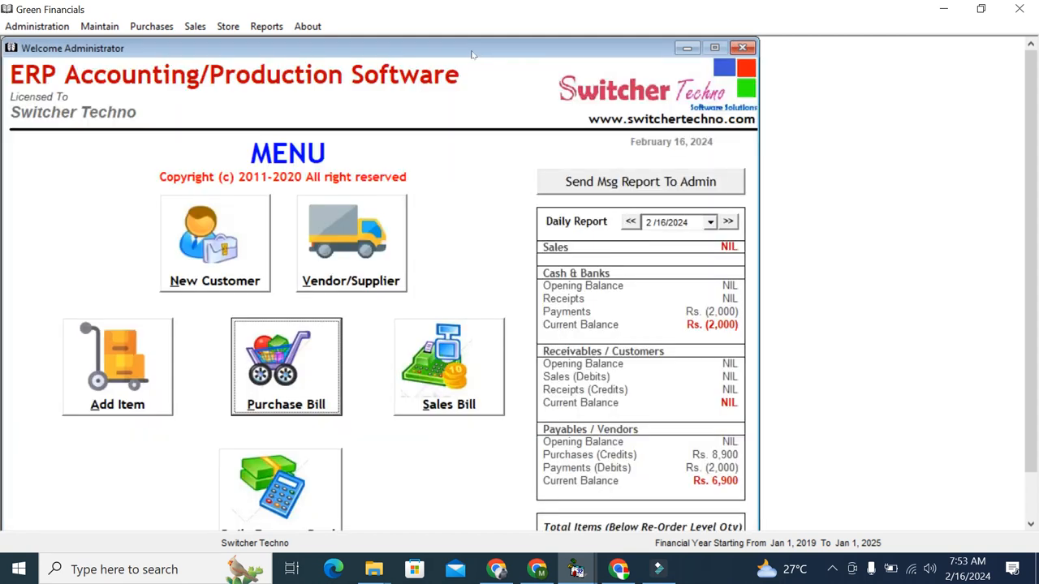
Step: Start a new Bill of Materials for the finished product CHAAKI K ATAA with item code 2010001
left_click(228, 26)
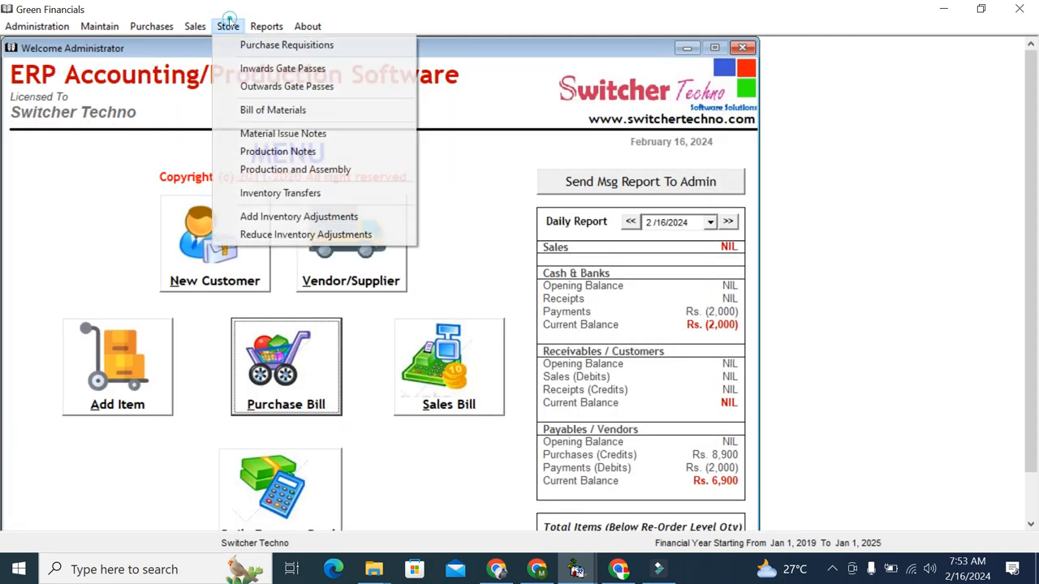
left_click(276, 113)
left_click(197, 159)
type("D")
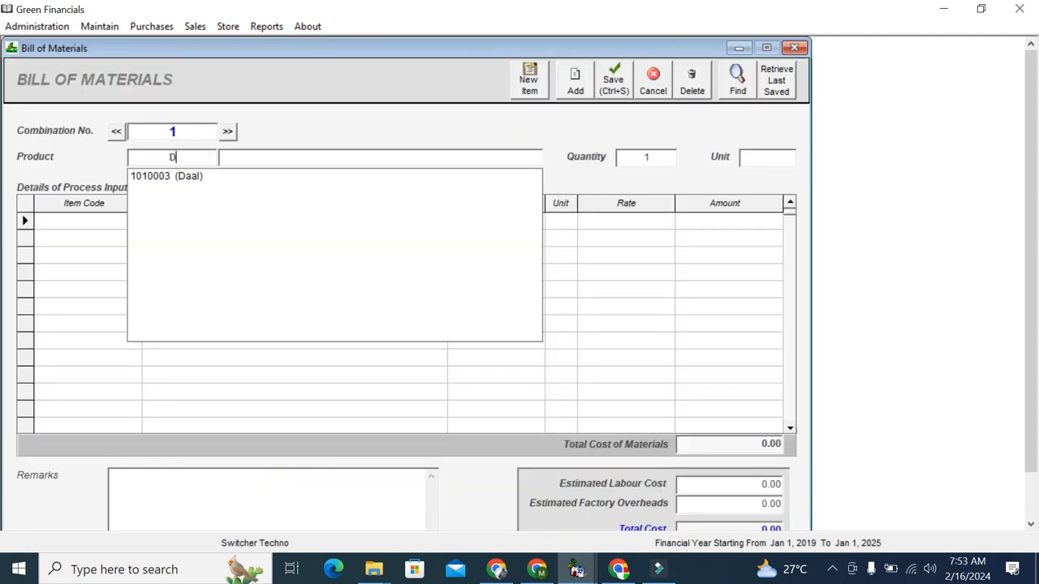
key("BackSpace")
type("SU")
key("BackSpace")
key("BackSpace")
type("AT")
key("Down")
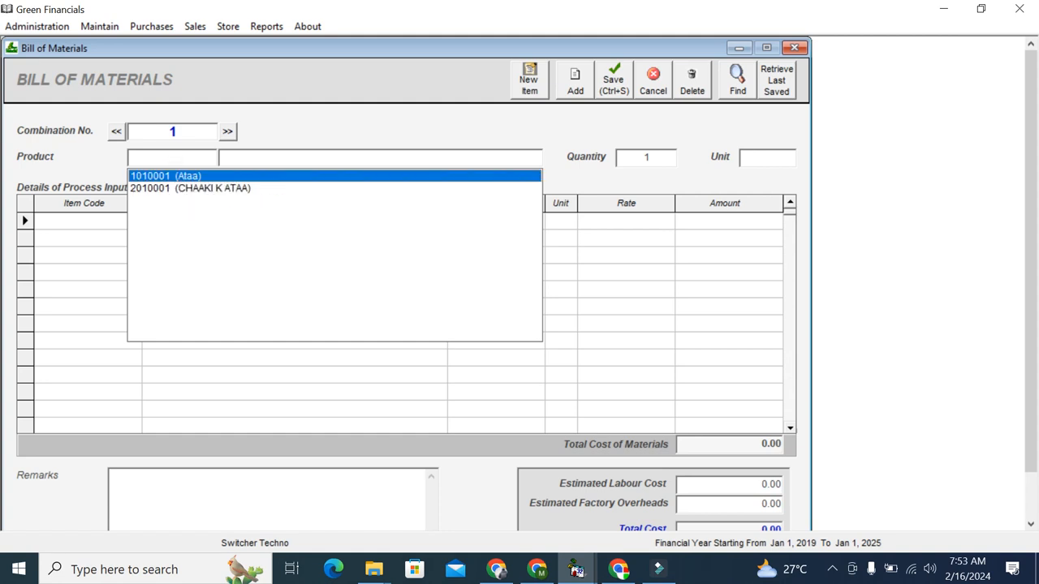
key("Down")
key("Return")
Step: Add Sugar with quantity 1 Kgs as the first process input of the bill of materials
left_click(118, 220)
type("AU")
key("BackSpace")
key("BackSpace")
type("SY")
key("BackSpace")
type("U")
key("Down")
key("Return")
key("Return")
type("1")
key("Return")
key("Return")
key("Return")
key("Return")
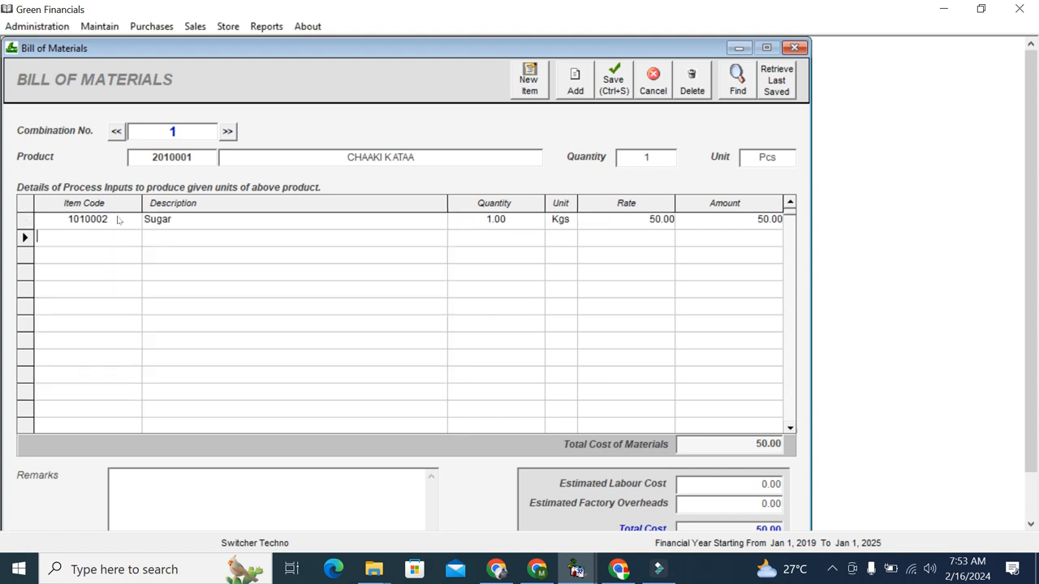
Step: Add Daal with quantity 0.50 Kgs as the second process input of the bill of materials
key("Left")
type("D")
key("Down")
key("Return")
key("Return")
type("0")
key("Return")
key("Return")
key("Return")
key("Return")
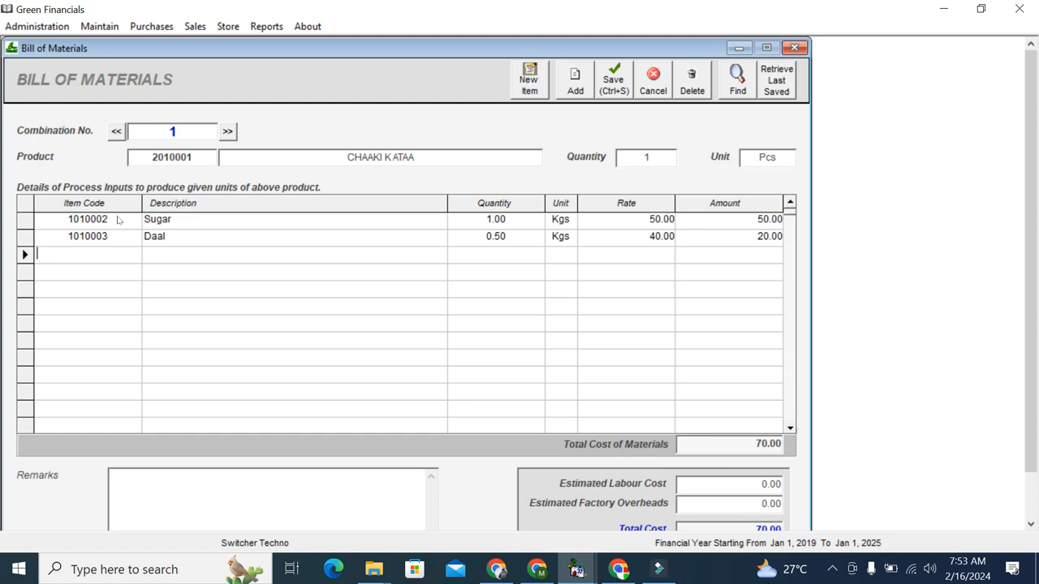
Step: Add Ataa with quantity 2 Kgs as the third process input of the bill of materials
type("A")
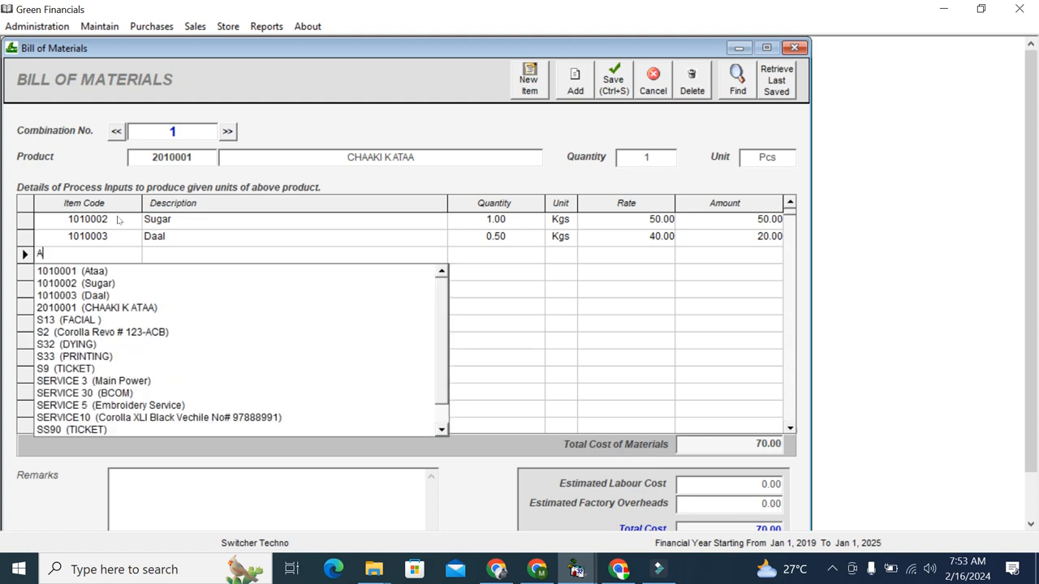
key("Down")
key("Return")
key("Return")
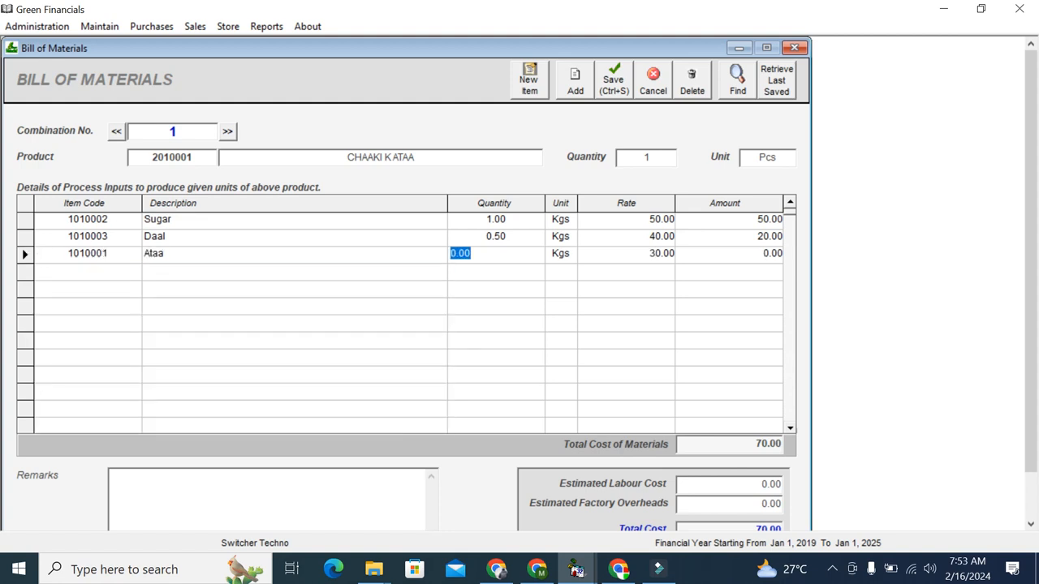
type("2")
key("Return")
key("Return")
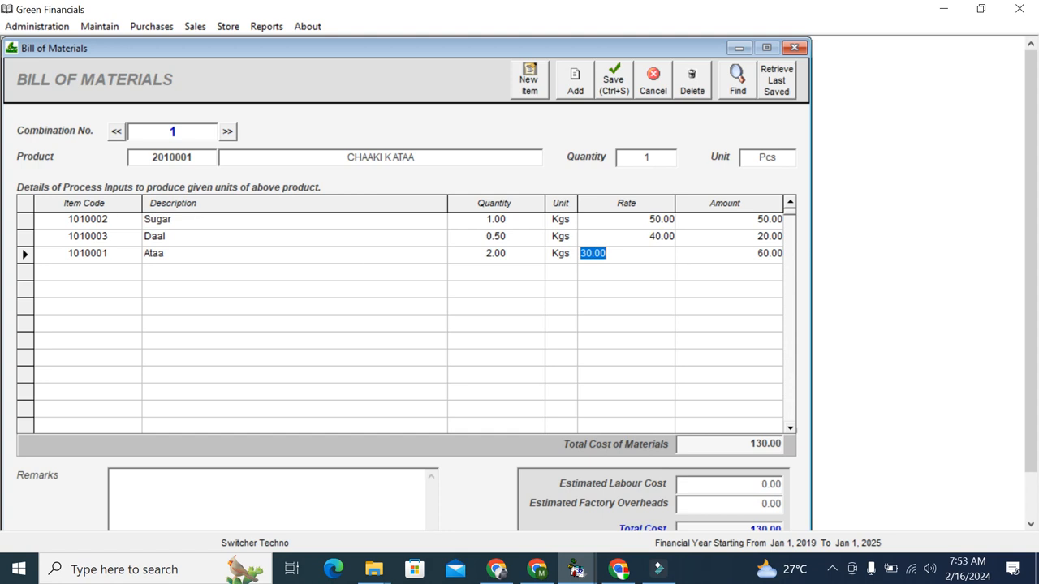
Step: Set the bill of materials' estimated labour cost to 5 and save the bill
double_click(403, 156)
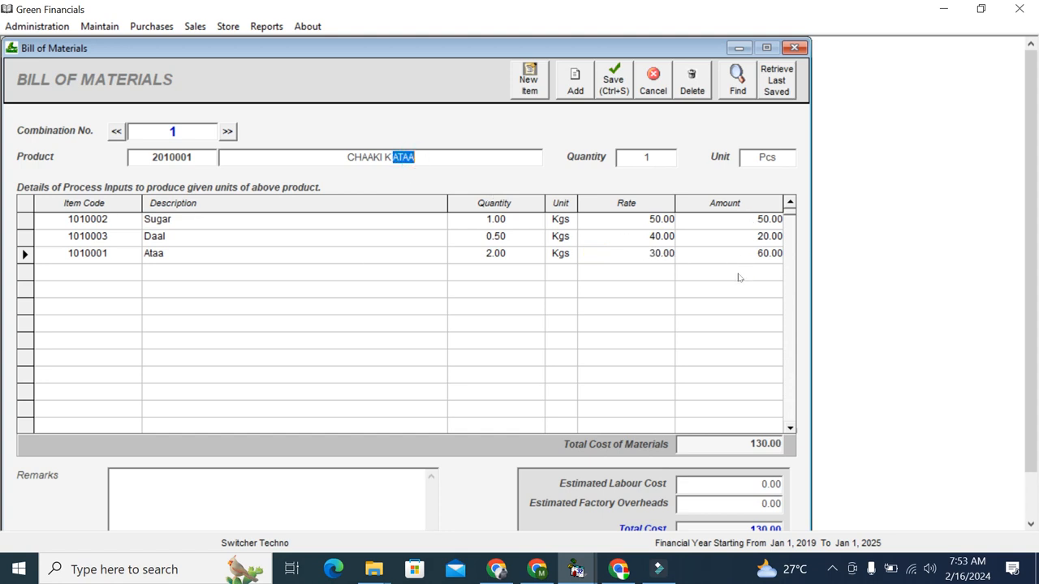
scroll(1035, 379, "down", 1)
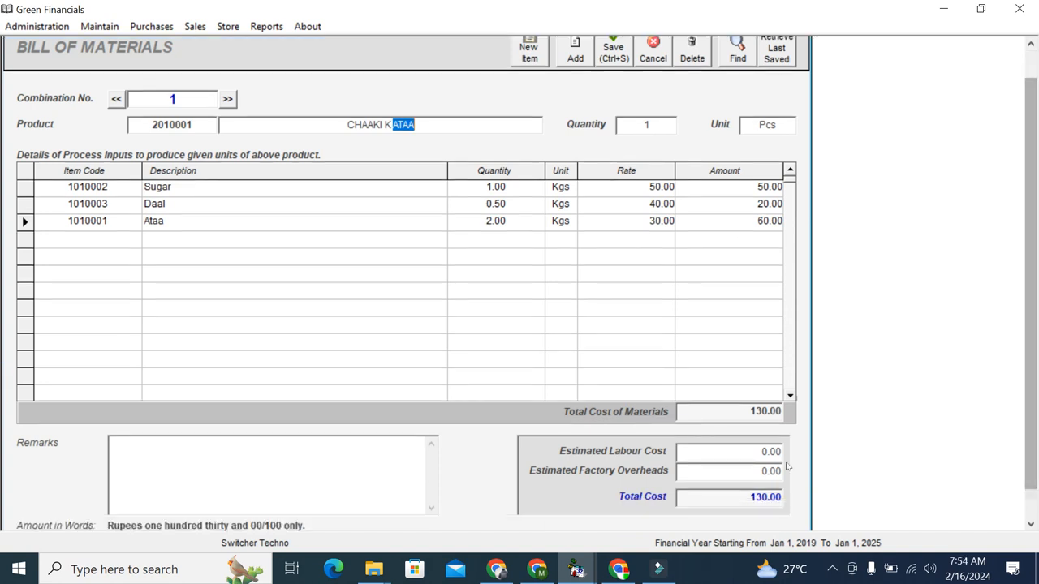
left_click(728, 497)
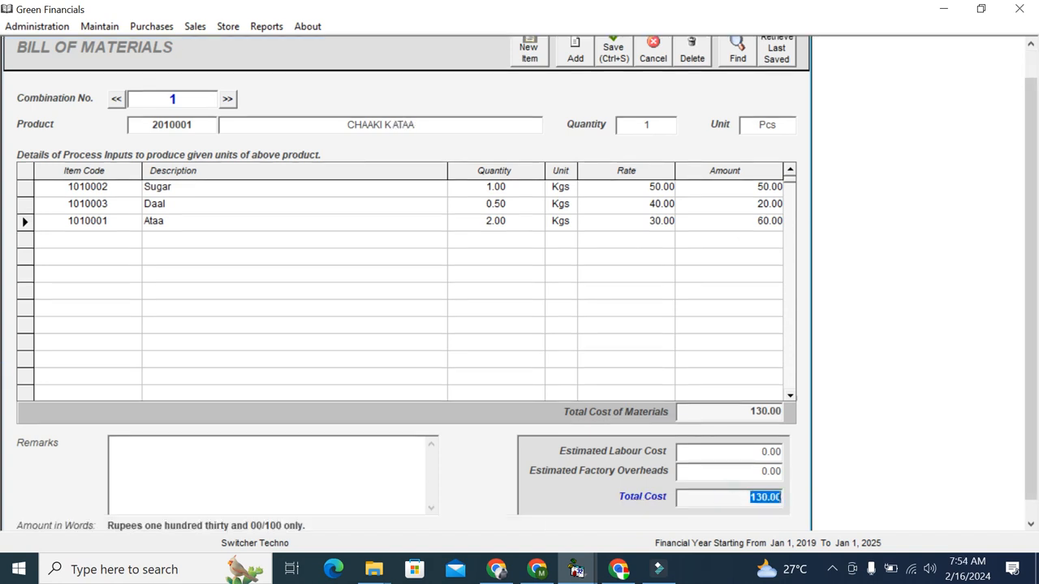
left_click(727, 469)
left_click(735, 451)
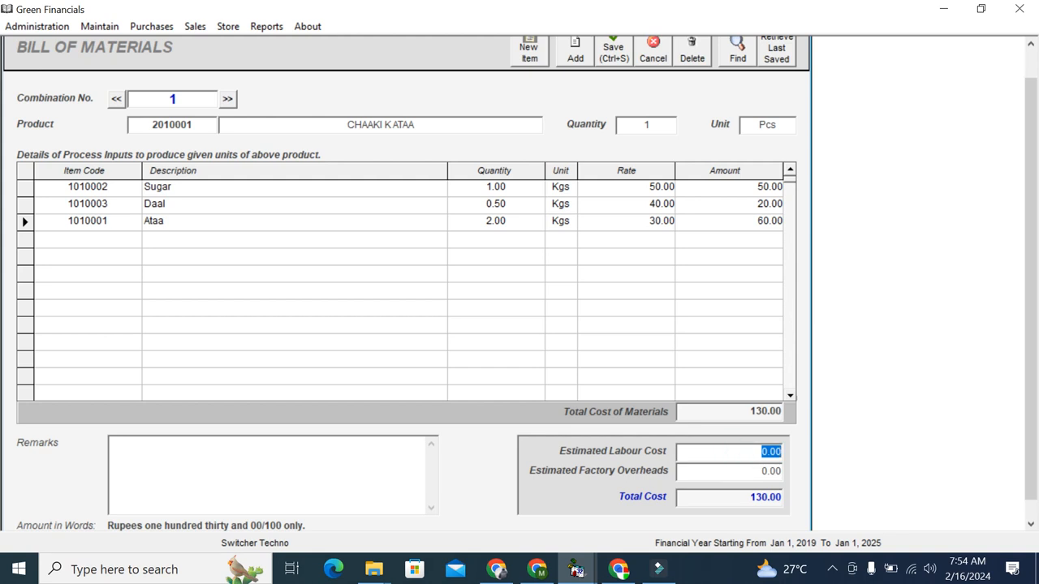
type("5")
left_click(763, 470)
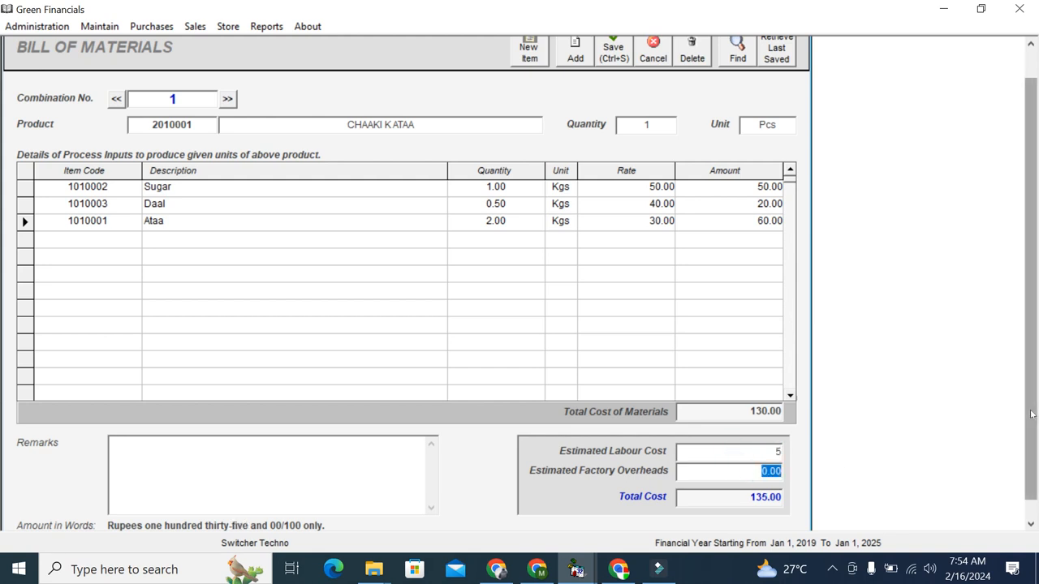
scroll(1029, 276, "up", 1)
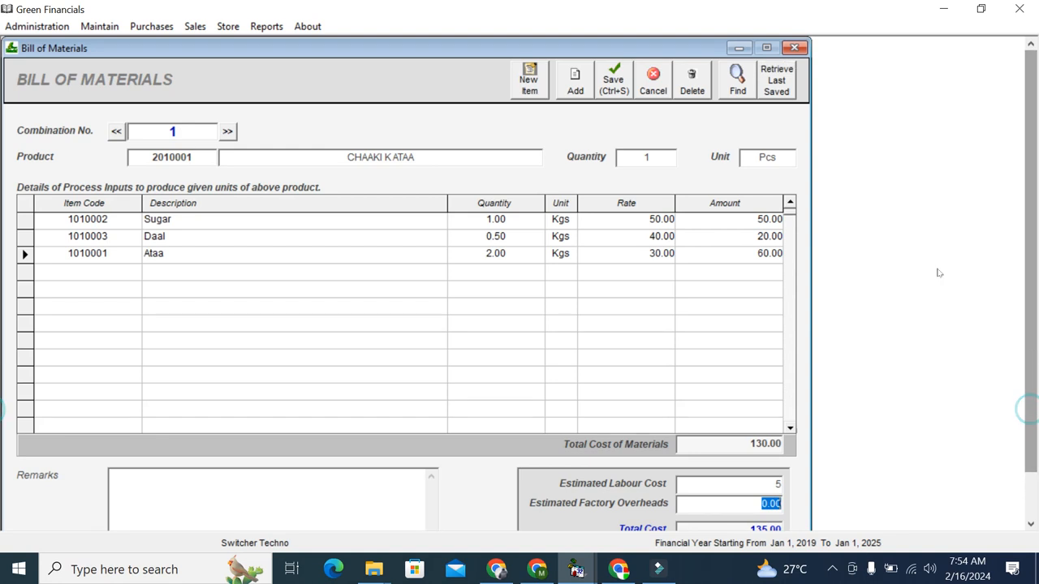
left_click(623, 91)
Step: Open a Production and Assembly entry and add the finished product CHAAKI K ATAA with quantity 50
left_click(228, 26)
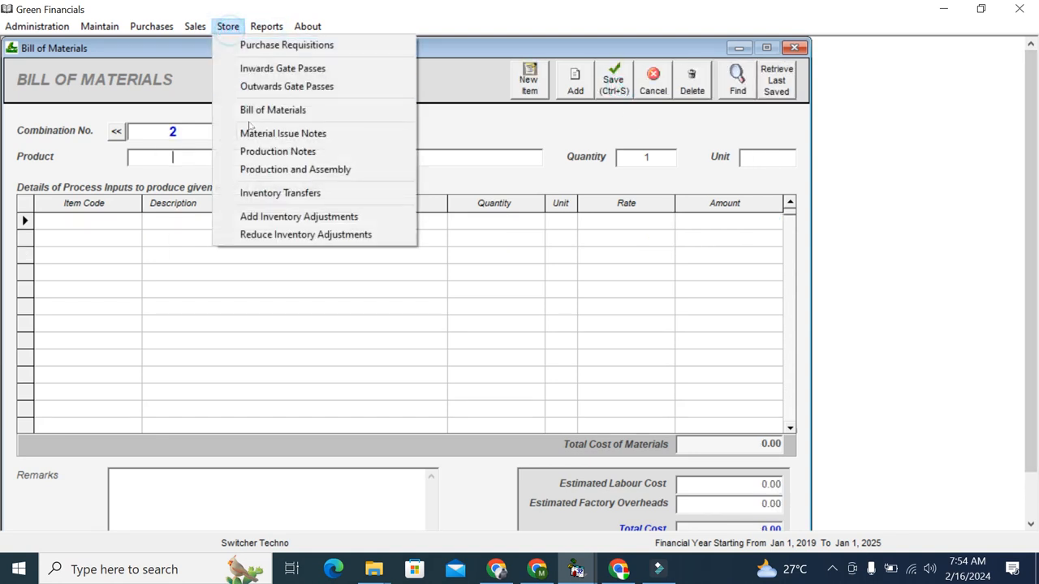
left_click(257, 168)
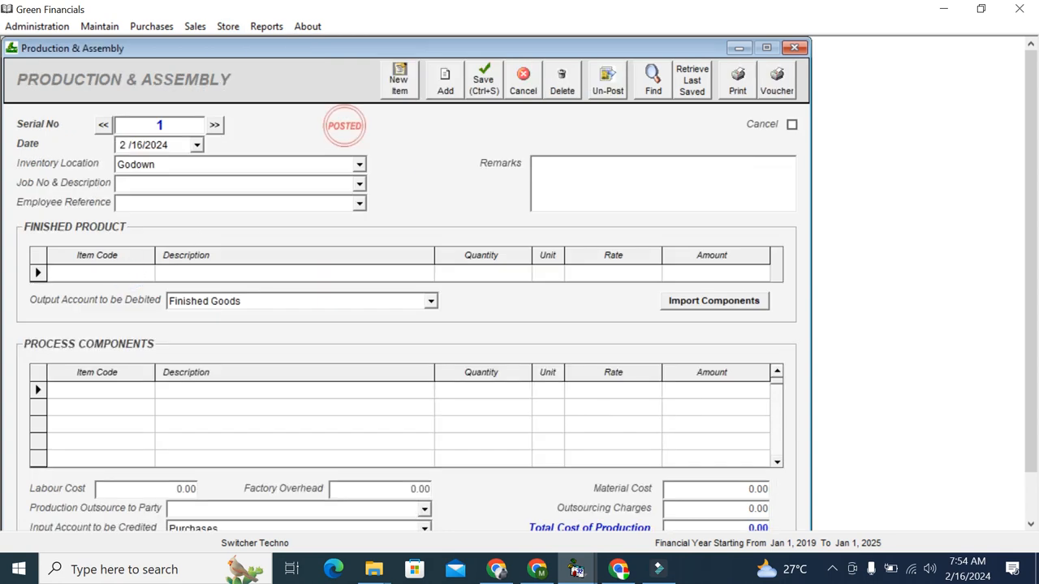
left_click(129, 278)
type("CH")
key("Down")
key("Return")
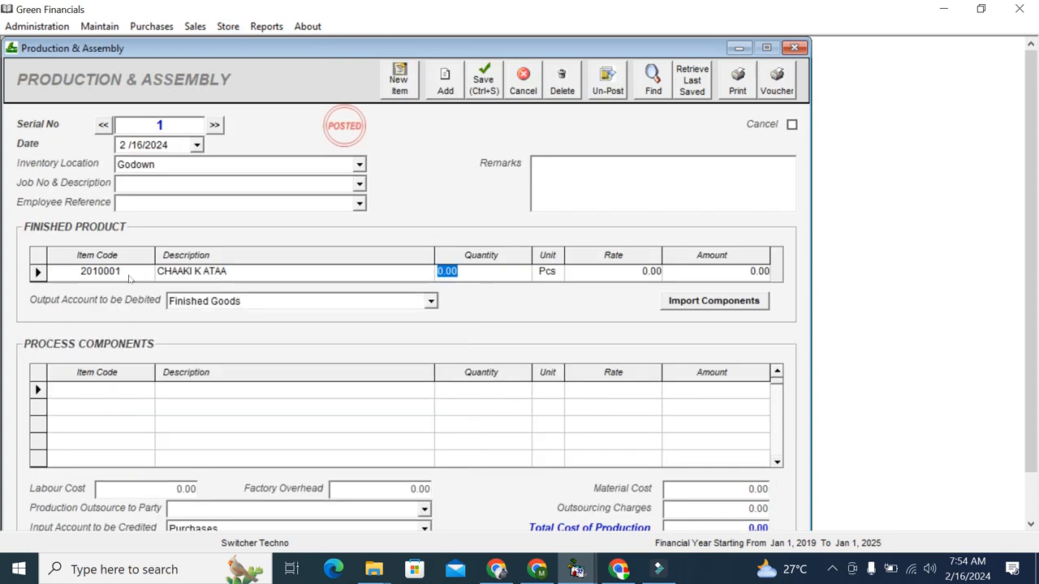
type("50")
key("Return")
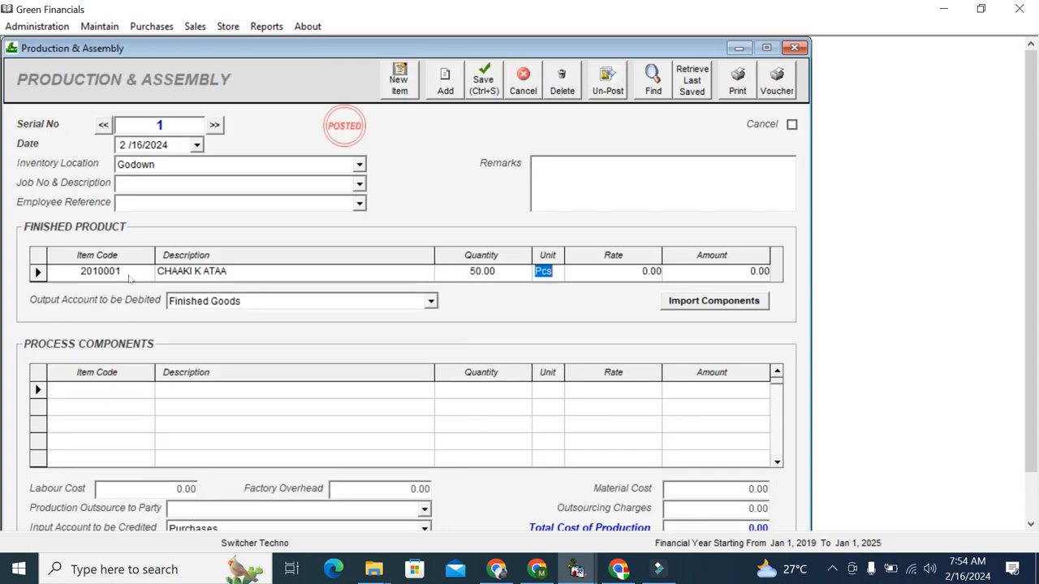
Step: Import the finished product's components and review their quantities, the labour cost and the total cost of production
left_click(744, 302)
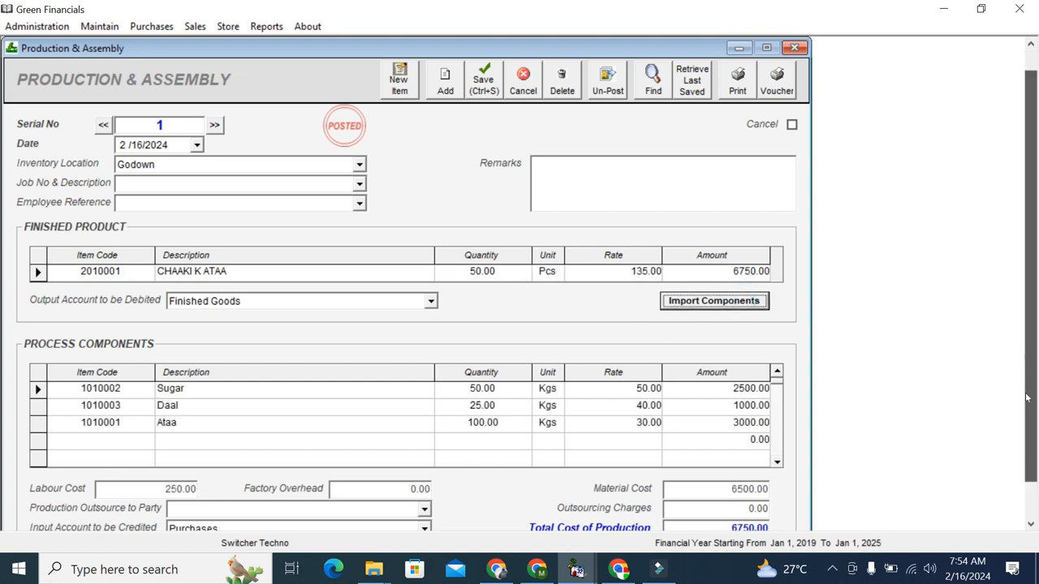
scroll(1029, 357, "down", 2)
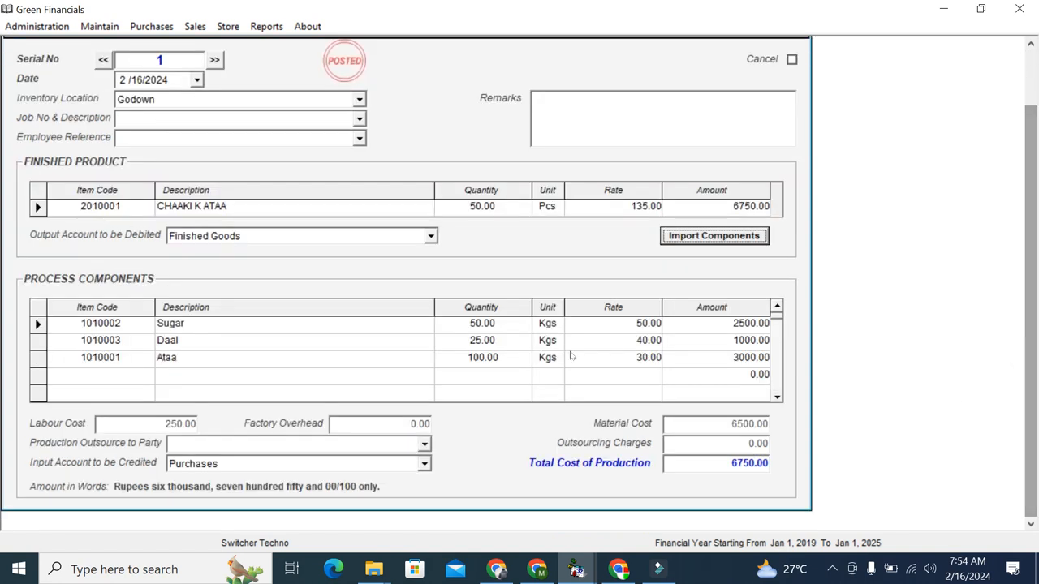
left_click(487, 326)
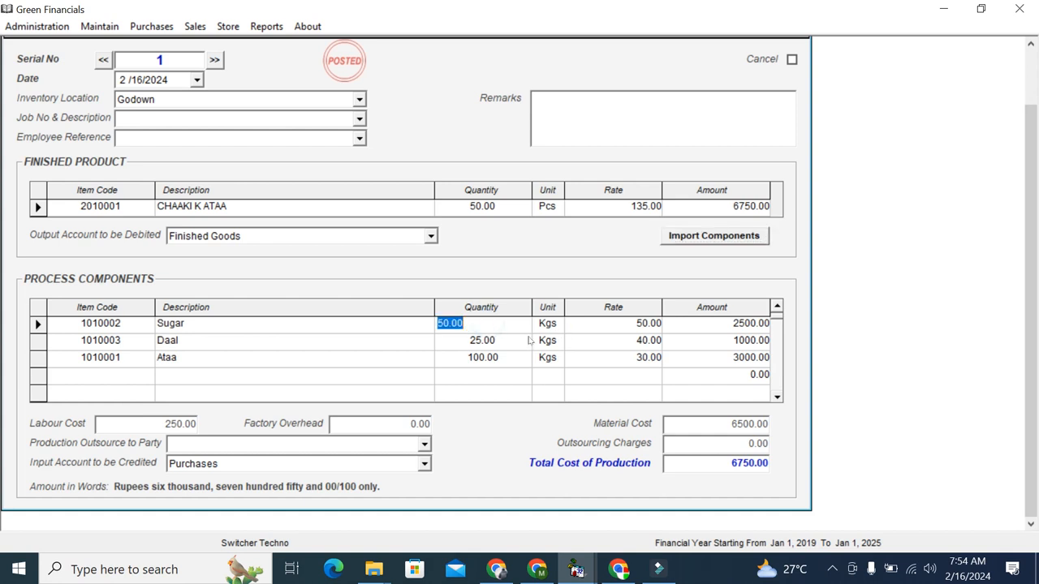
left_click(508, 340)
left_click(512, 362)
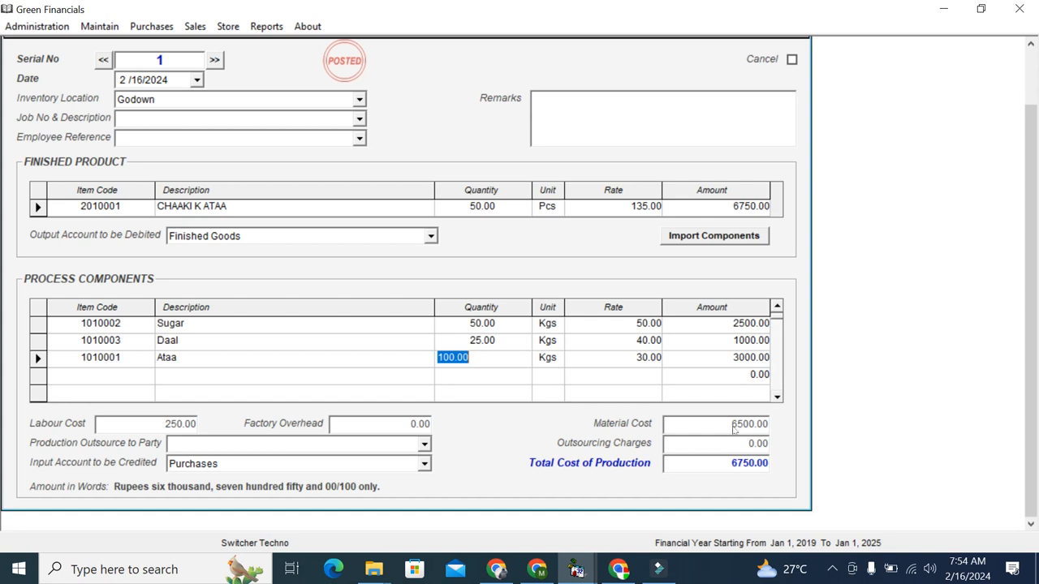
left_click_drag(708, 470, 776, 470)
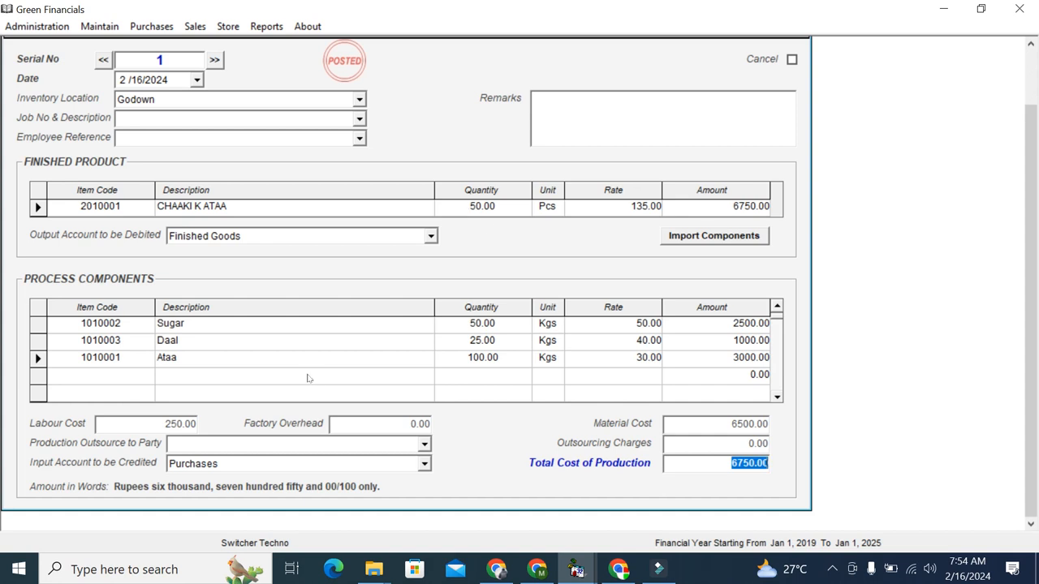
left_click(163, 424)
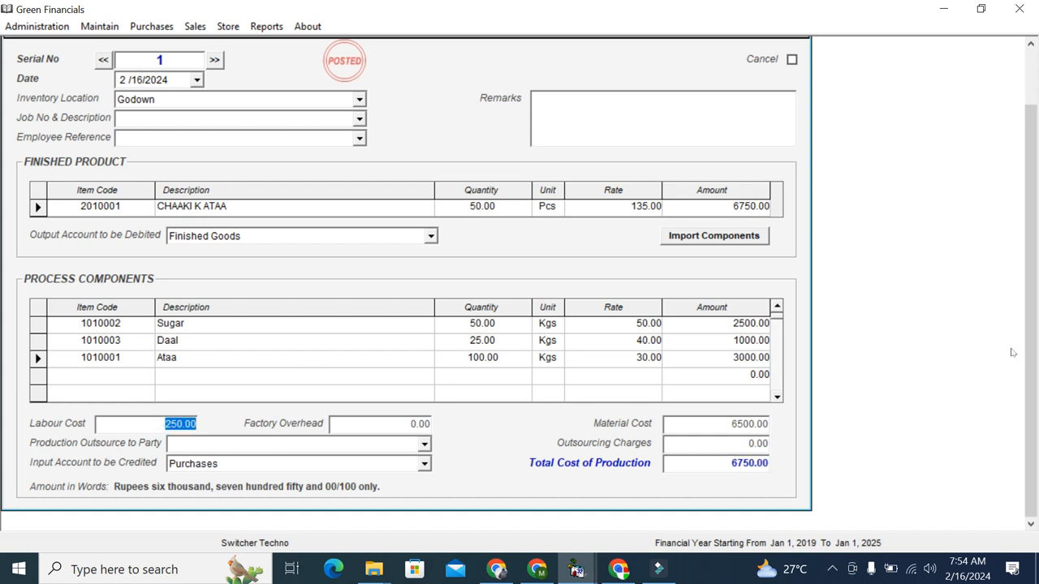
Step: Save the production entry and close the Production & Assembly form
scroll(1035, 358, "up", 2)
left_click(502, 86)
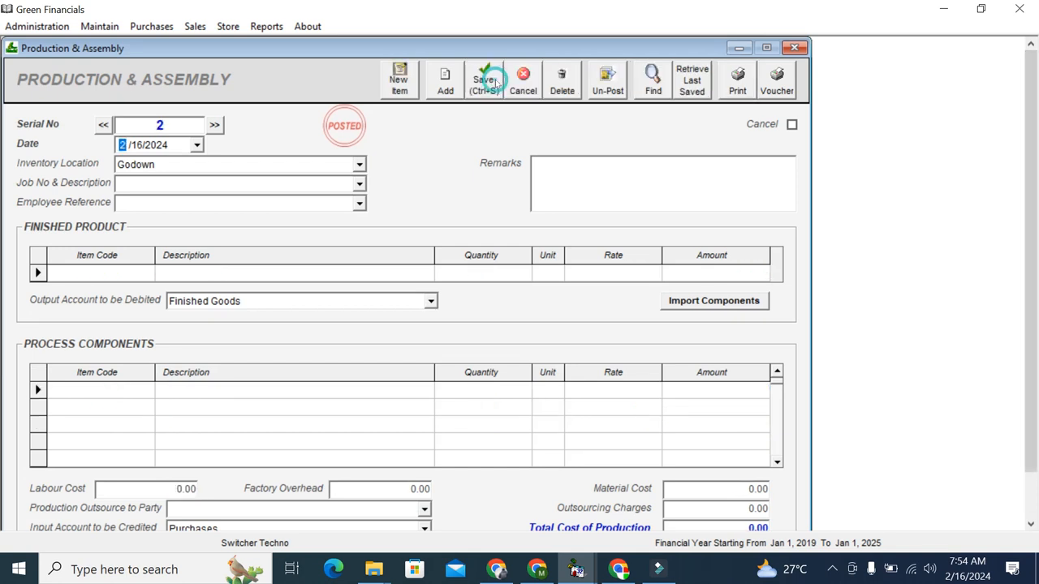
left_click(794, 47)
Step: Display the Inventory Balances report for the Raw Material category after the production entry
left_click(267, 26)
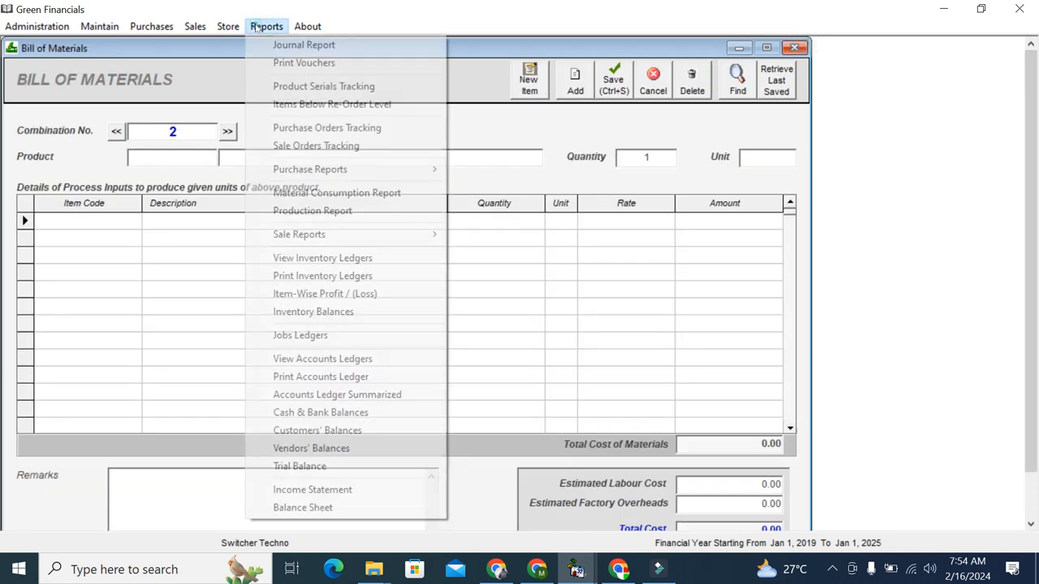
left_click(347, 312)
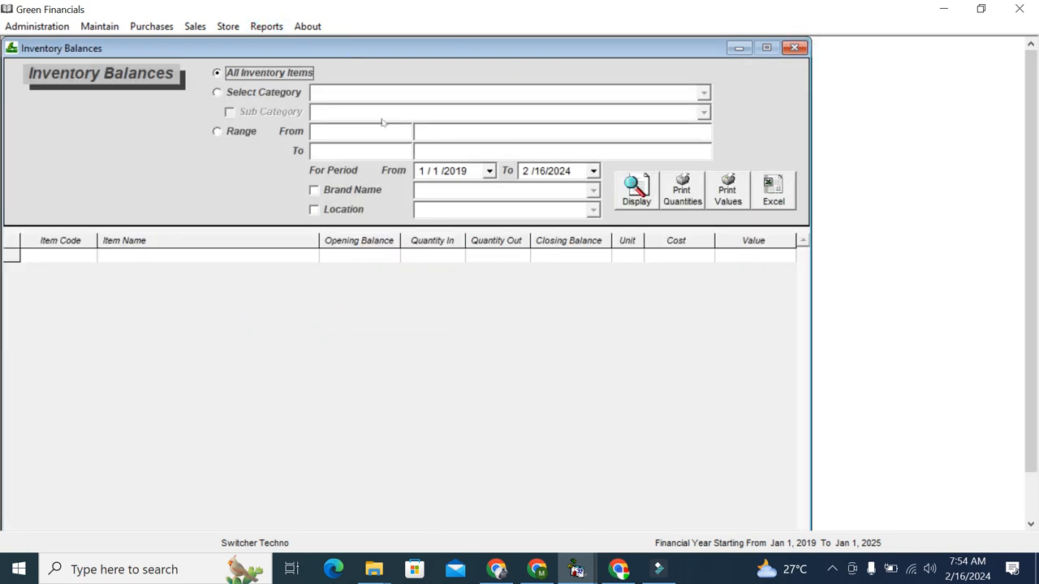
left_click(284, 95)
left_click(703, 92)
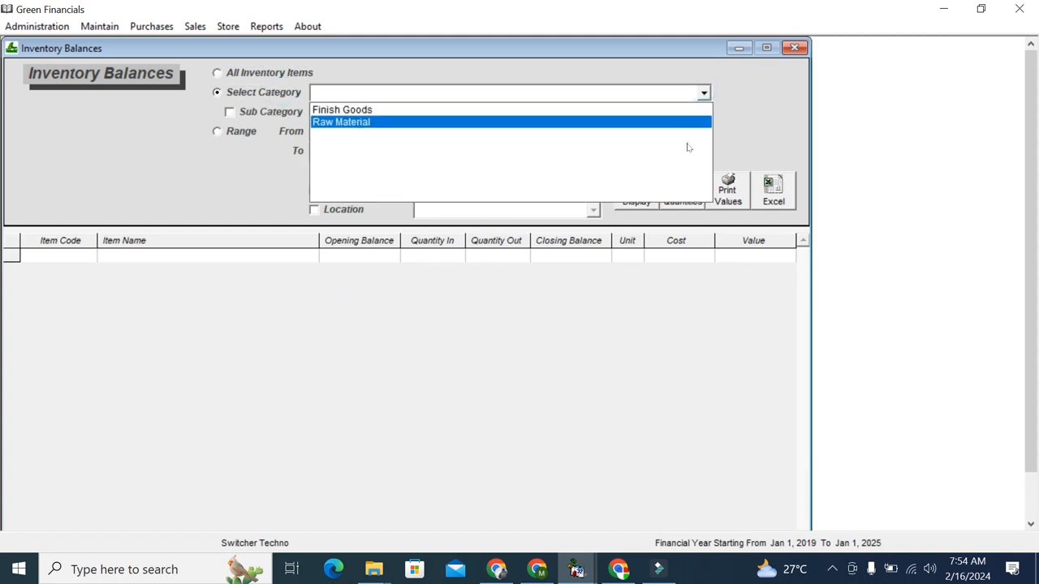
left_click(666, 119)
left_click(645, 206)
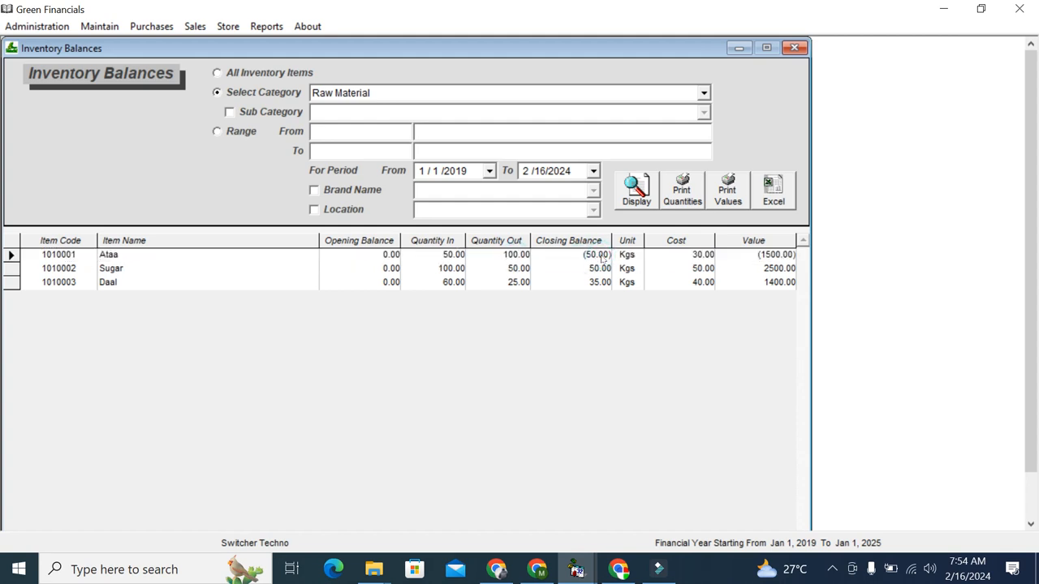
Step: Examine the quantities in and out and the closing balances of Sugar and Daal in the report
left_click(445, 269)
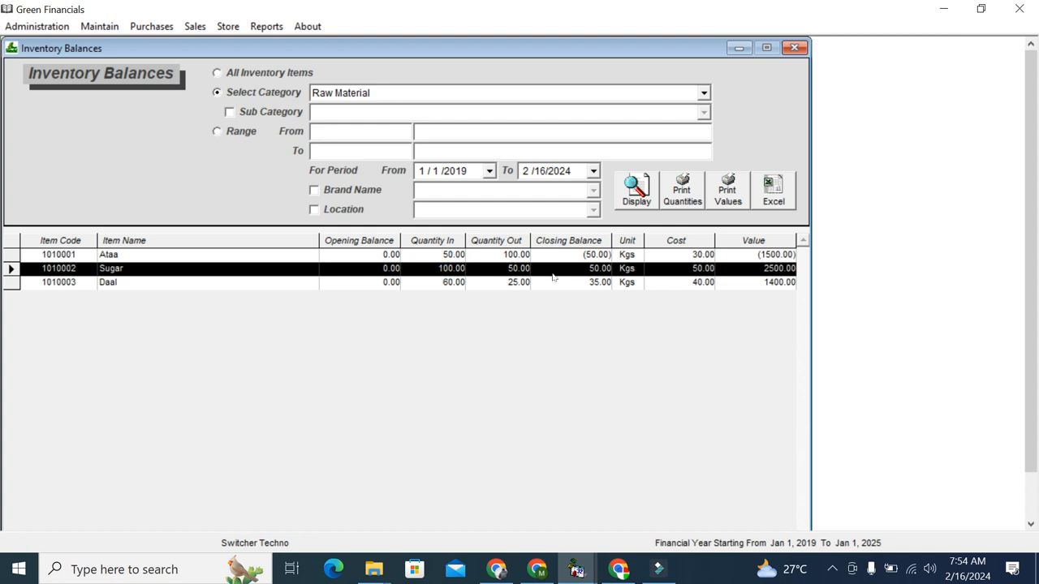
left_click(437, 284)
left_click(501, 284)
left_click(566, 279)
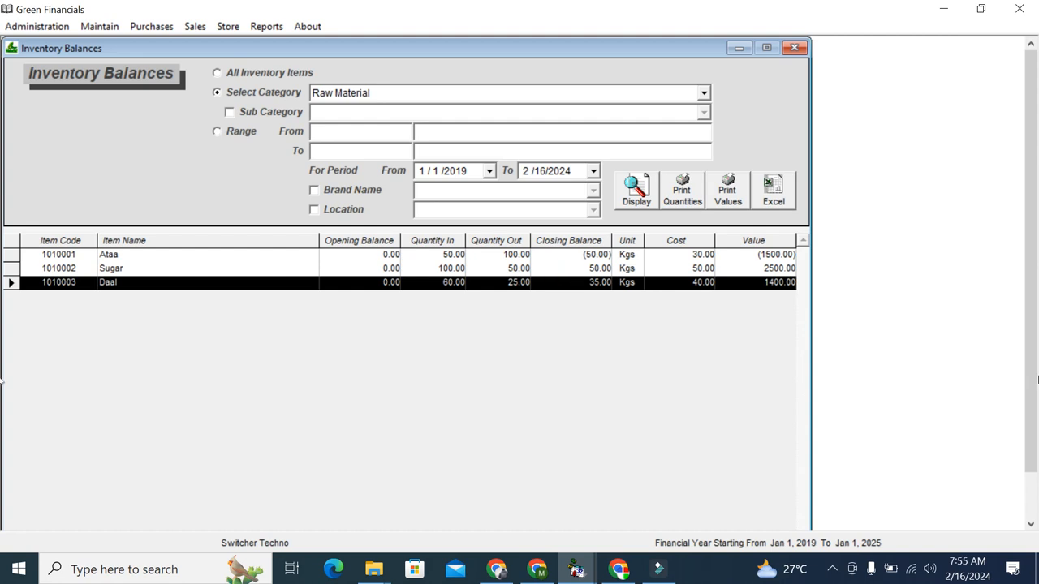
left_click(1033, 479)
scroll(1033, 478, "up", 2)
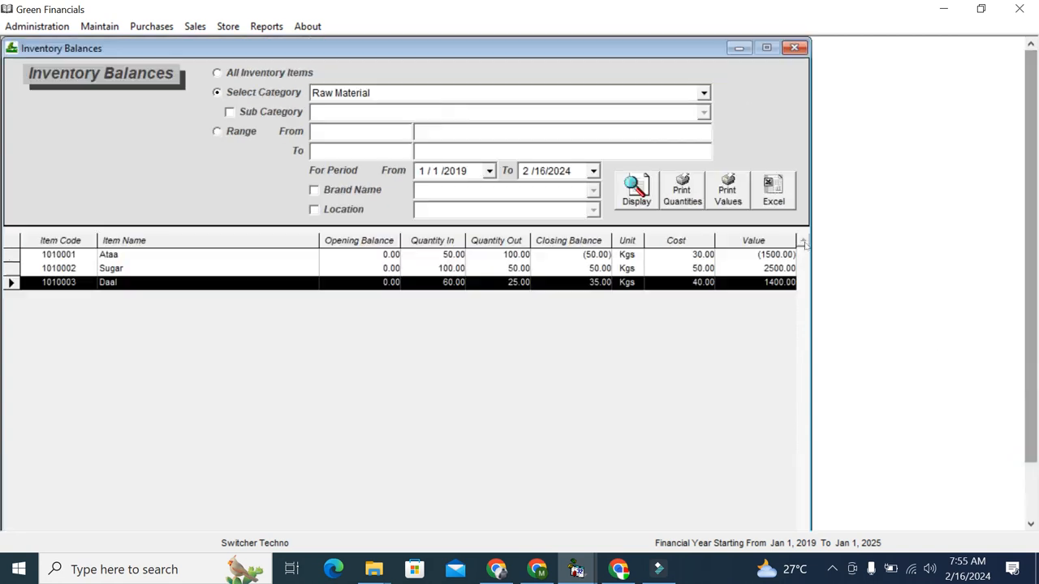
Step: Display the inventory balances for the Finish Goods category and examine the CHAAKI K ATAA row
left_click(705, 93)
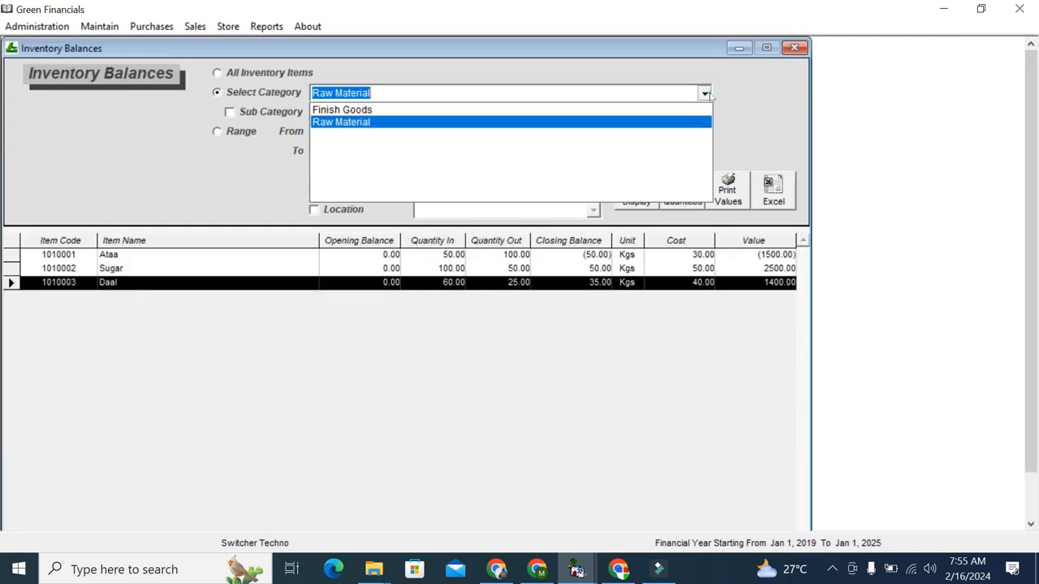
left_click(672, 112)
left_click(645, 193)
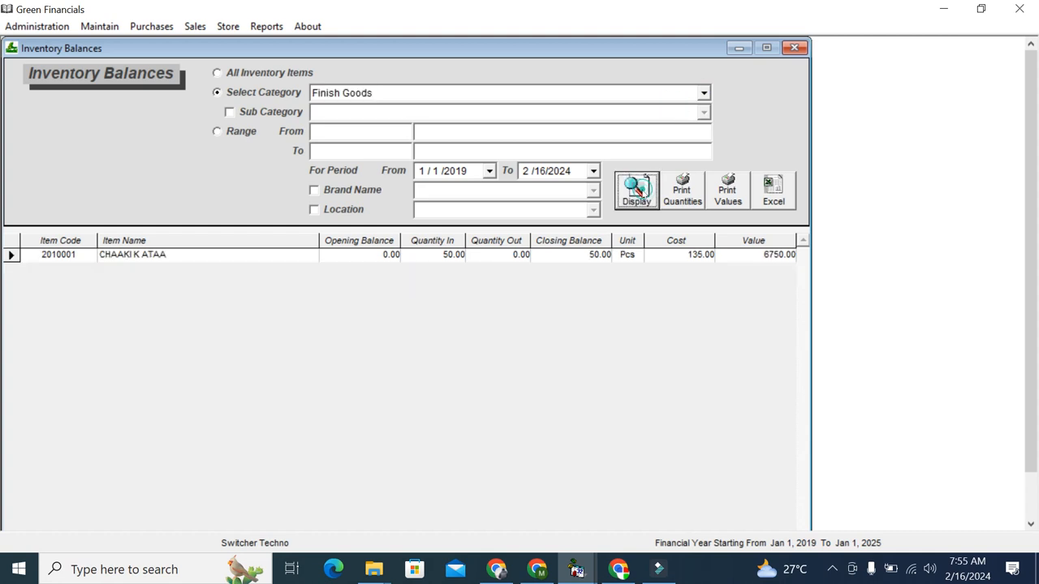
left_click(445, 254)
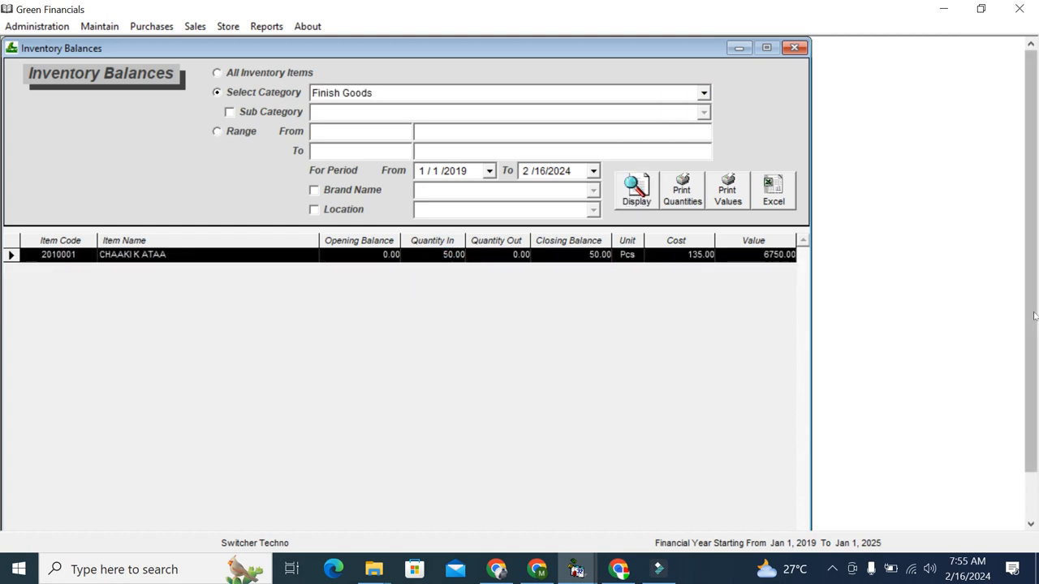
Step: Close the Inventory Balances report, and open the Customers form to view it before closing it
scroll(1030, 316, "down", 1)
scroll(1029, 243, "up", 1)
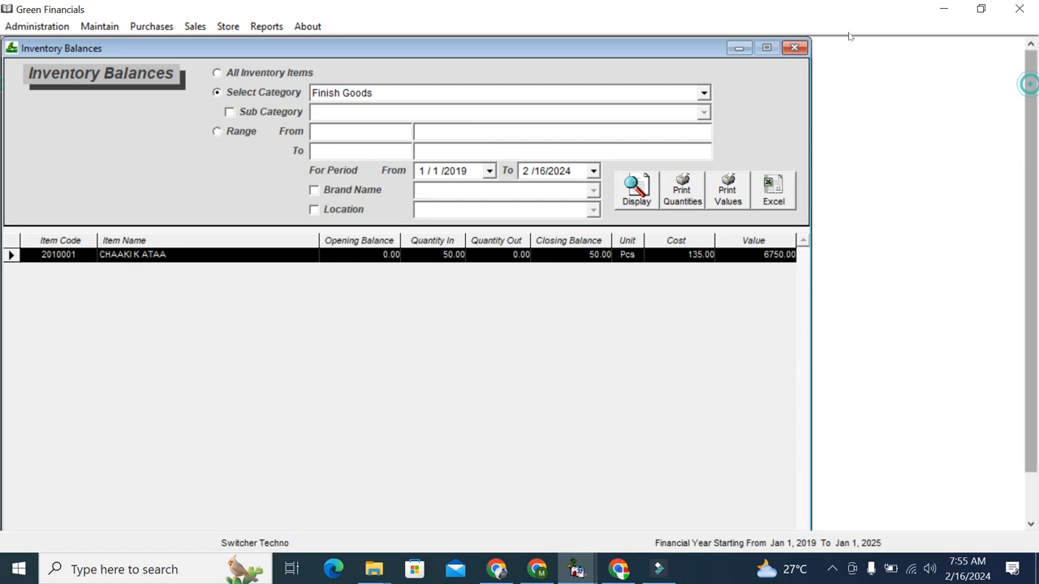
left_click(794, 47)
left_click(795, 47)
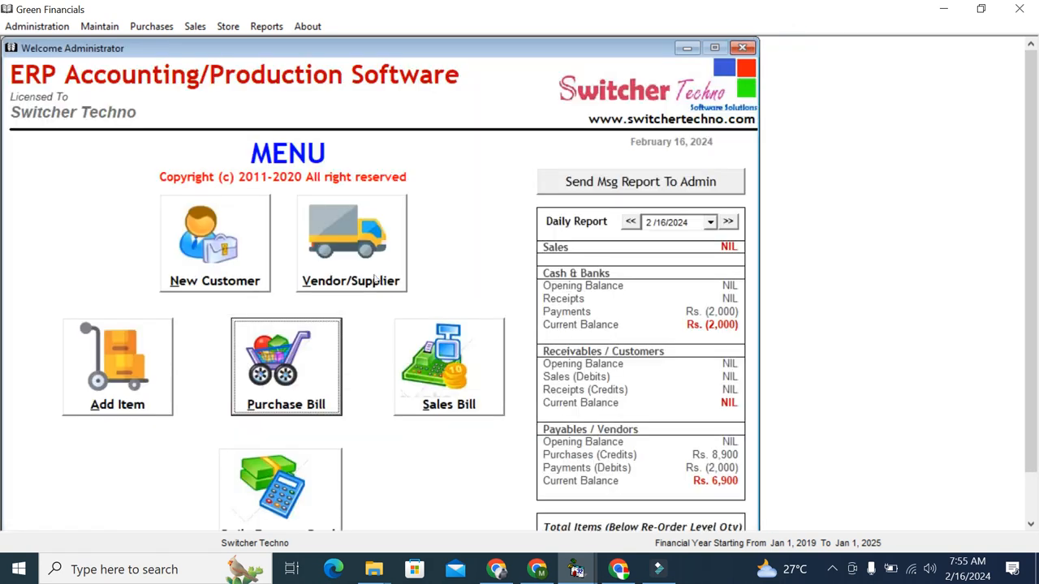
left_click(215, 243)
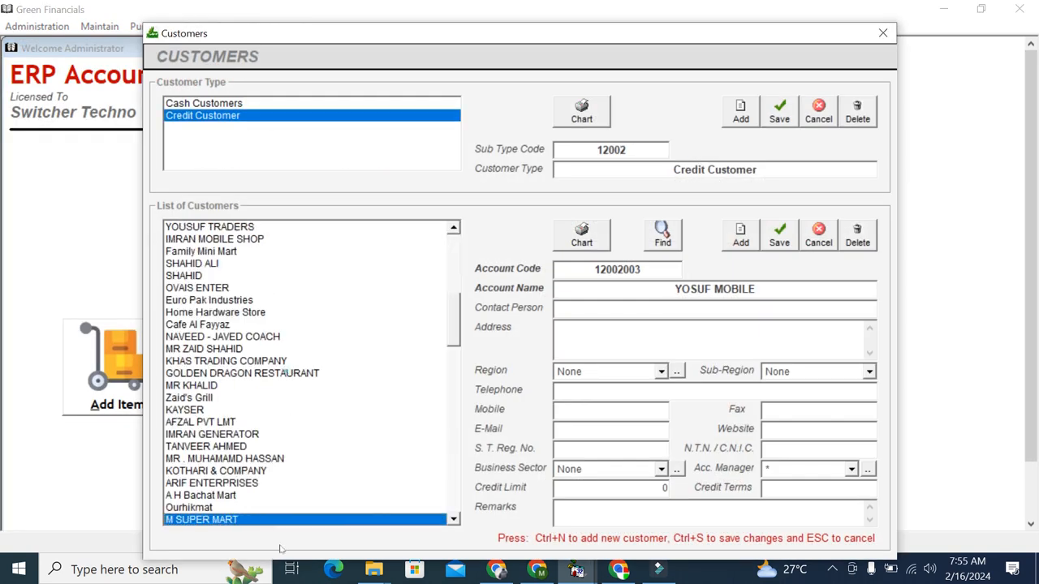
left_click(882, 36)
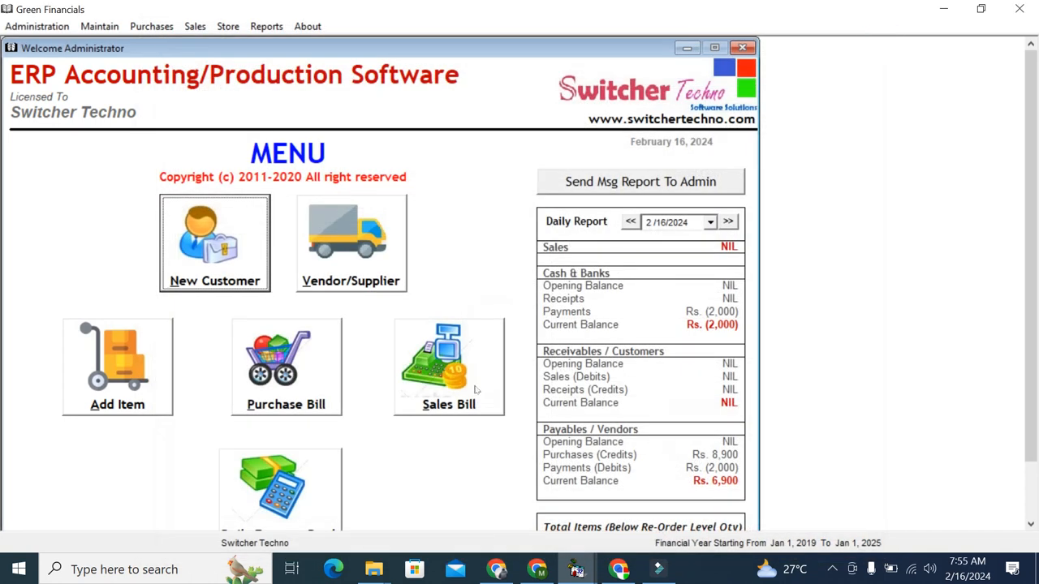
Step: Start a new non-tax sale invoice and select the third customer in the customer code lookup
left_click(468, 378)
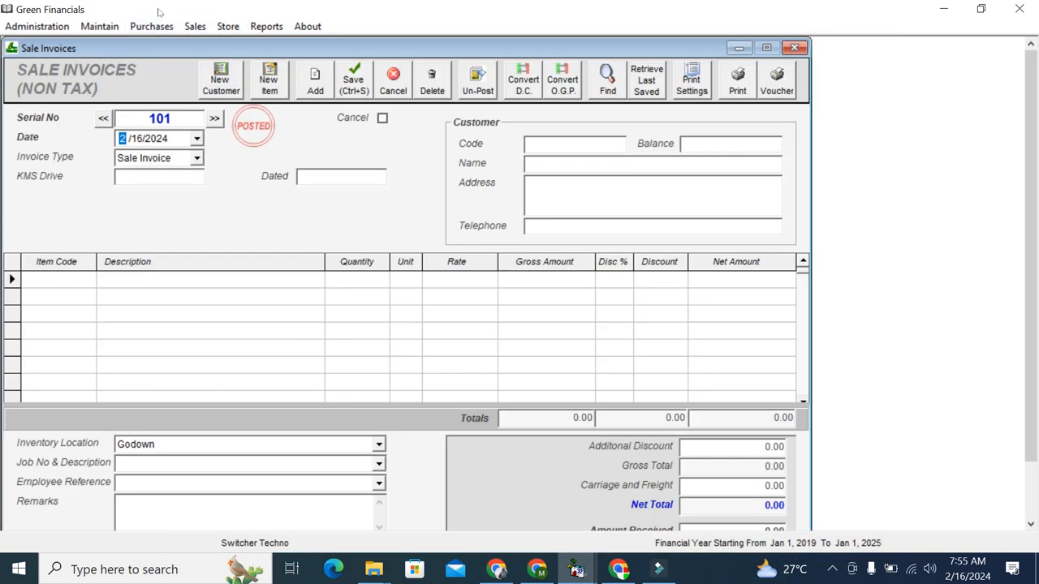
left_click(194, 26)
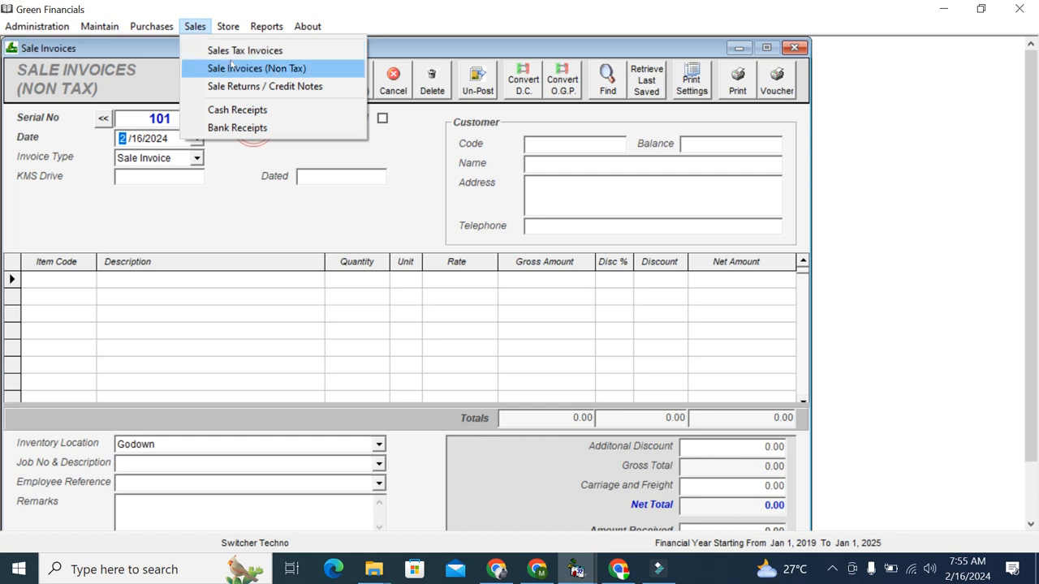
left_click(582, 149)
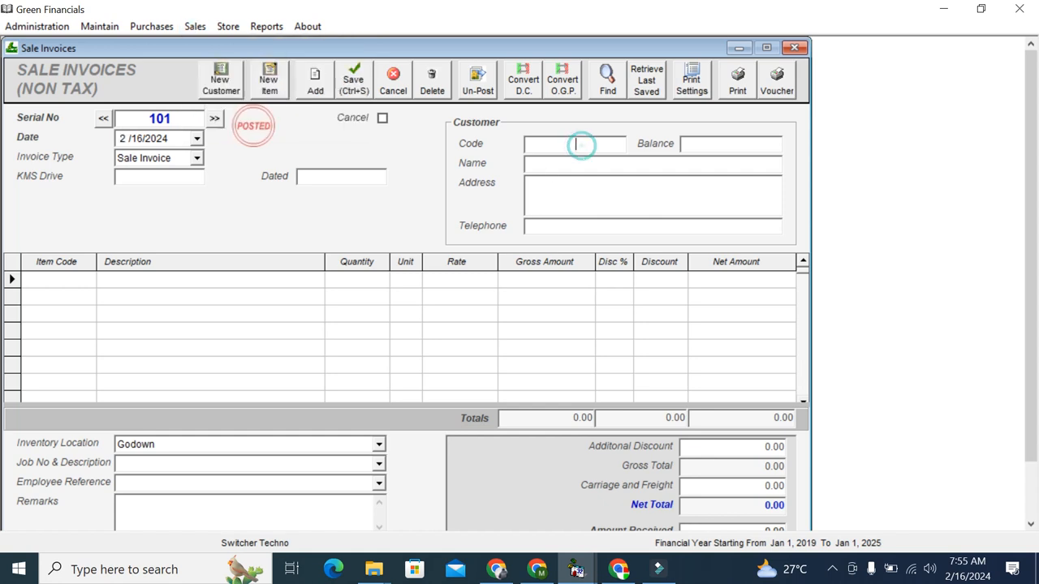
type("S")
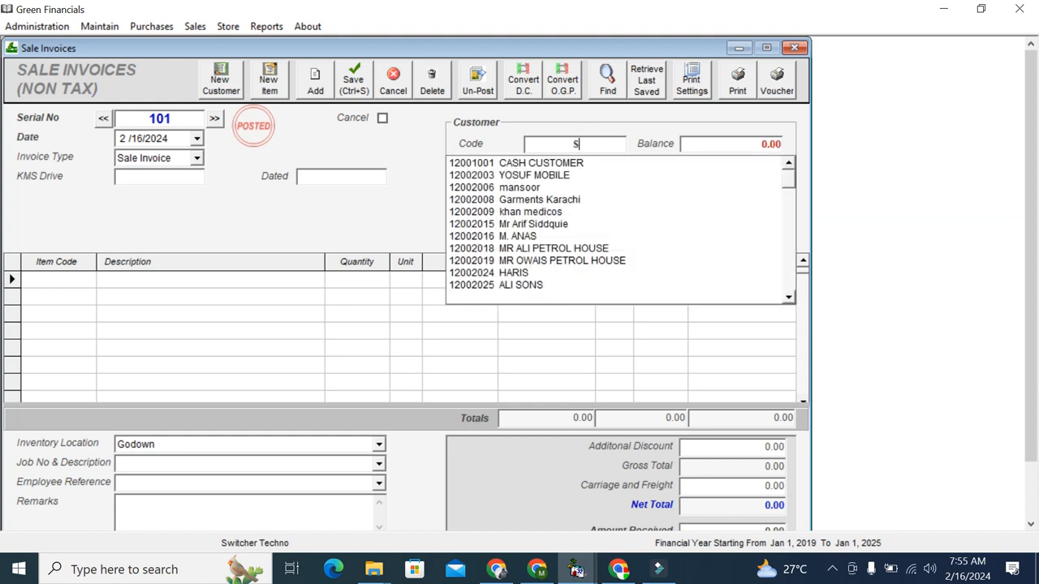
key("Down")
key("Down")
key("Down")
key("Return")
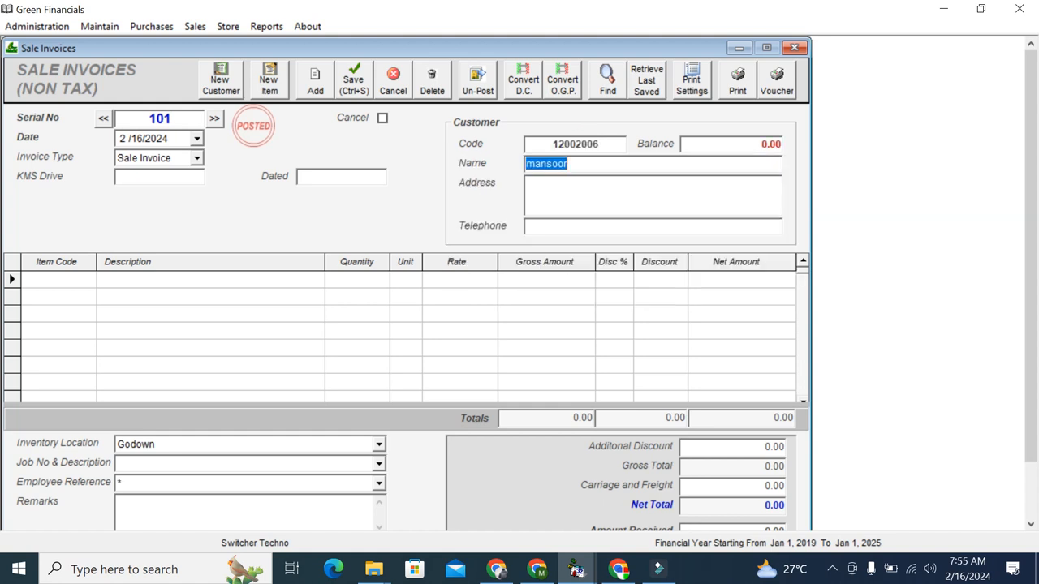
Step: Add the finished item CHAAKI K ATAA to the invoice with quantity 5 and rate 290
left_click(72, 280)
type("S")
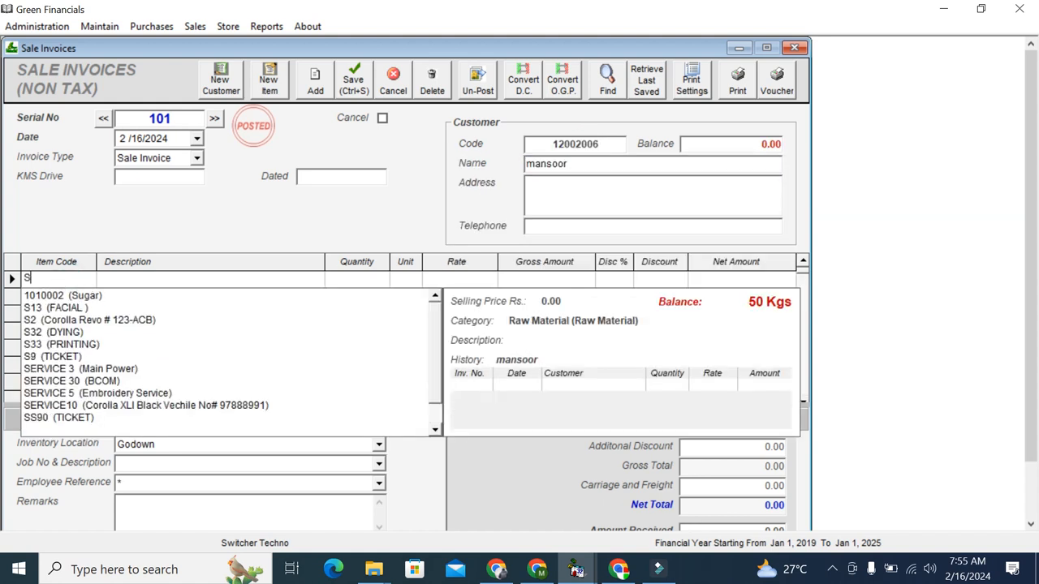
key("BackSpace")
type("201")
key("Return")
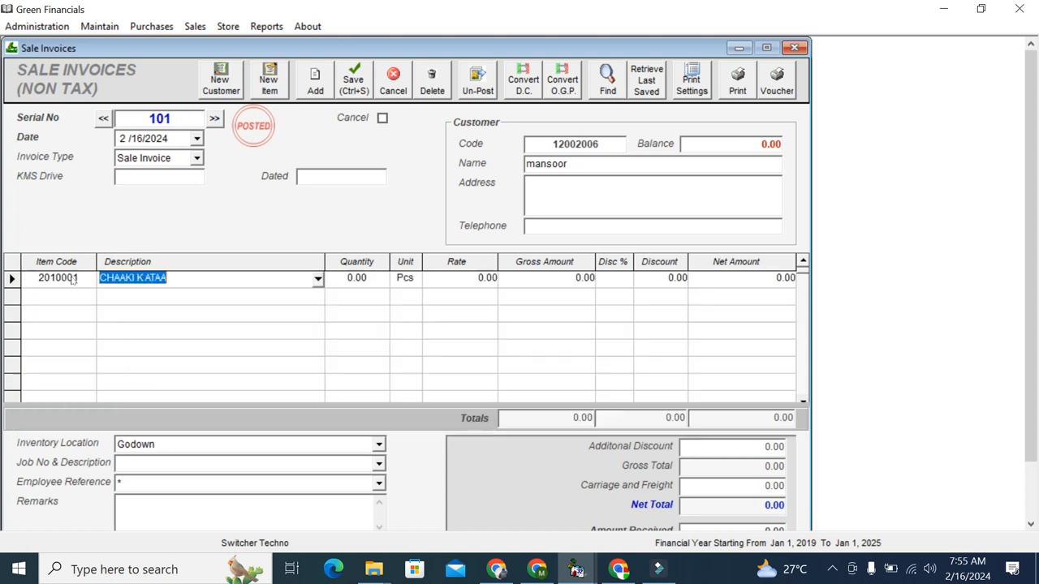
type("5")
key("Return")
key("Return")
type("290")
key("Return")
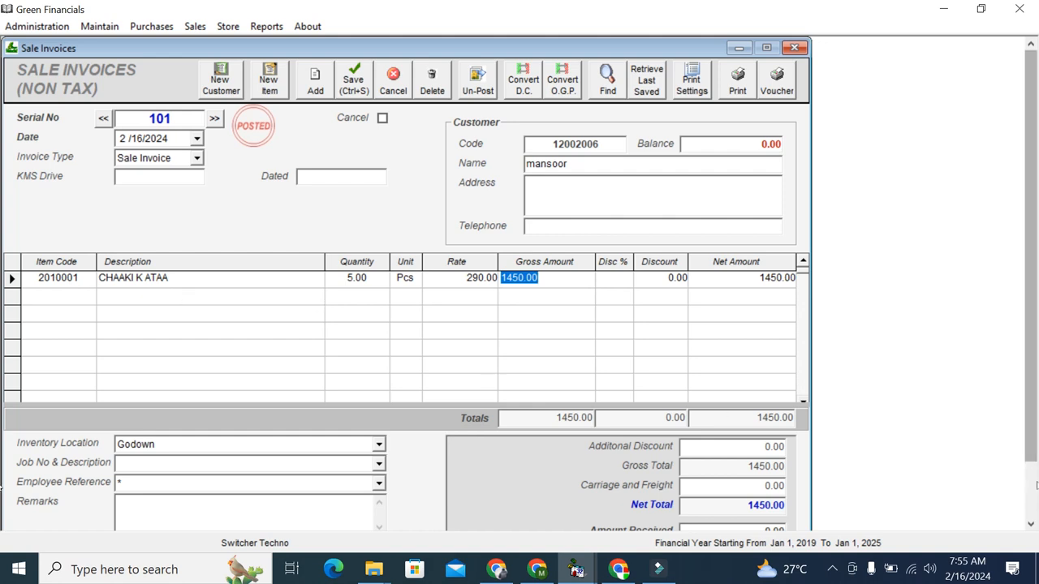
Step: Generate the print preview of the sale invoice, review it and close the preview
scroll(1033, 425, "down", 2)
scroll(1033, 425, "up", 2)
left_click(733, 97)
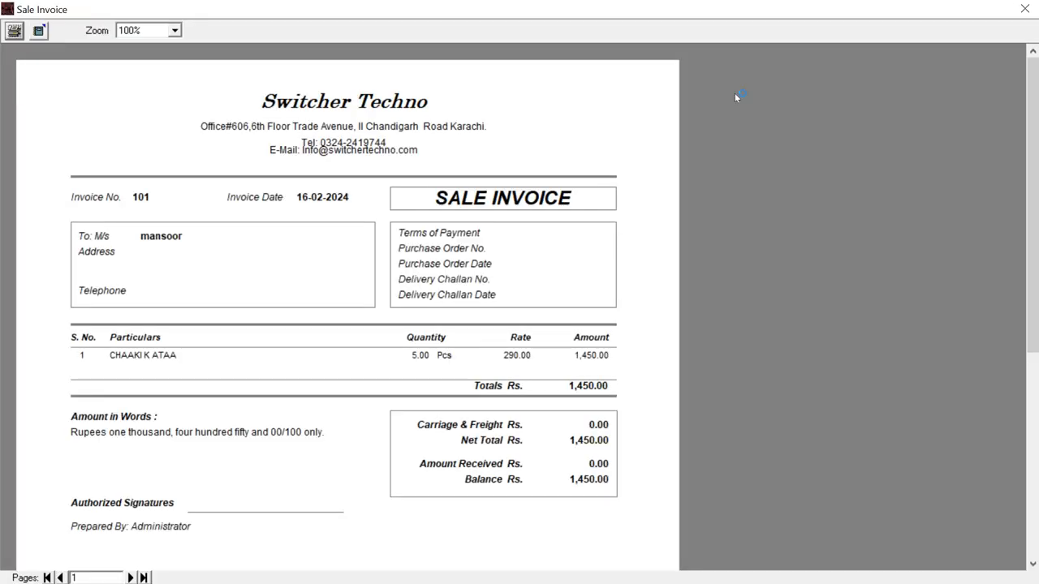
left_click_drag(1036, 245, 1033, 81)
left_click(1024, 8)
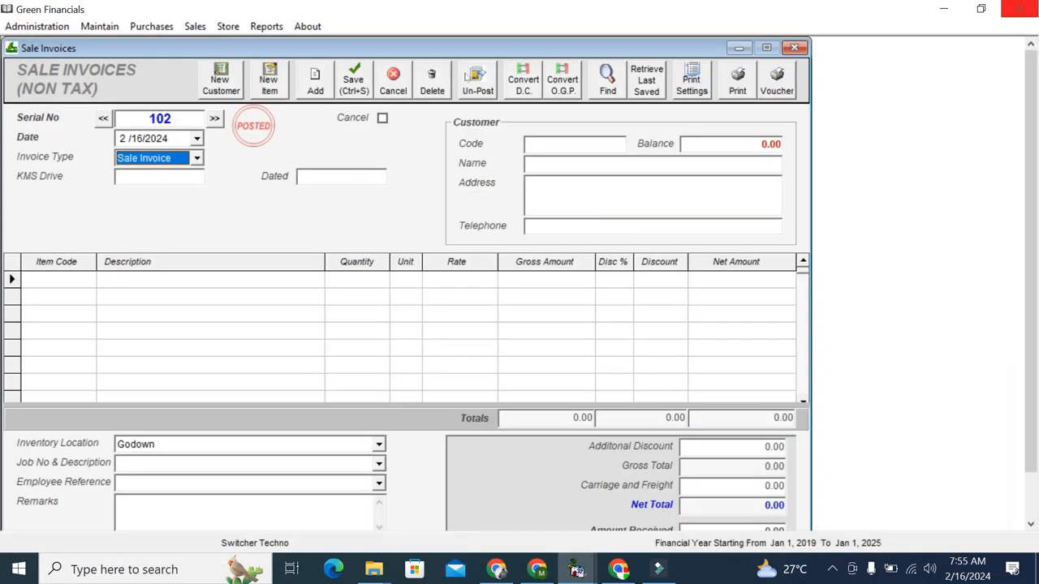
Step: Display the Item-Wise Profit / (Loss) report for all inventory items and examine the CHAAKI K ATAA profit
left_click(265, 26)
left_click(324, 294)
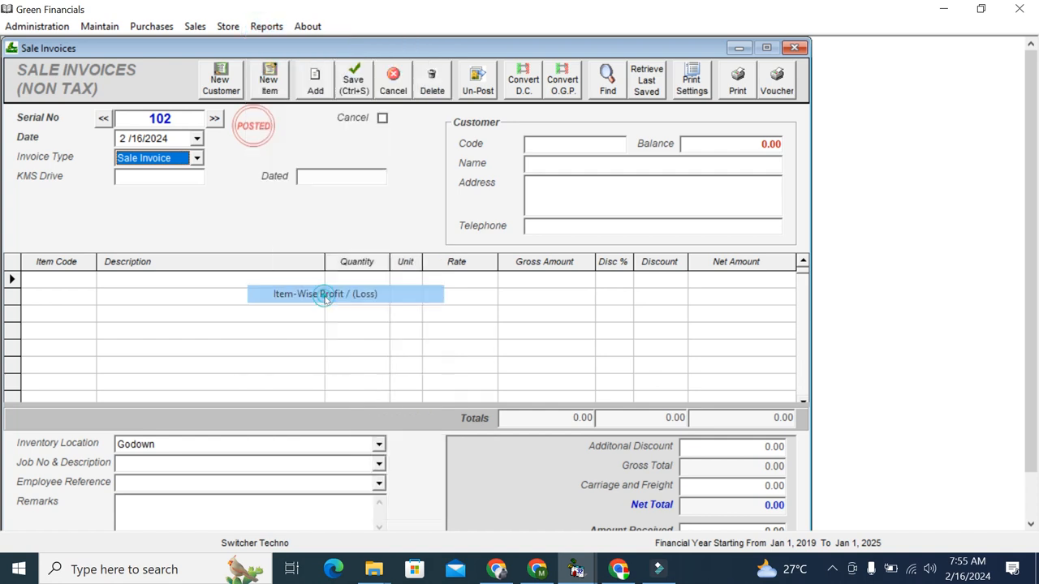
left_click(699, 101)
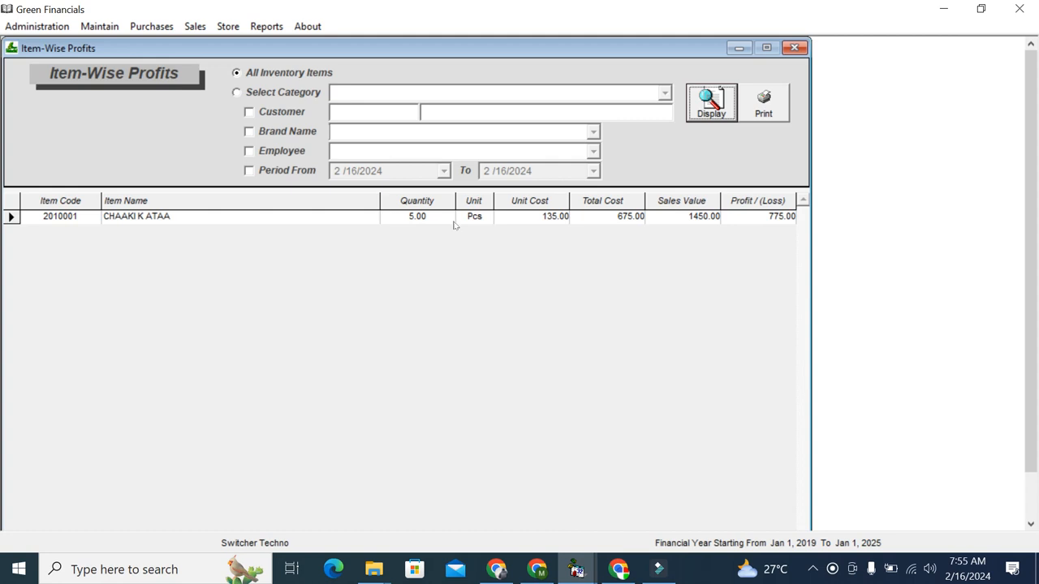
left_click(785, 218)
left_click(725, 239)
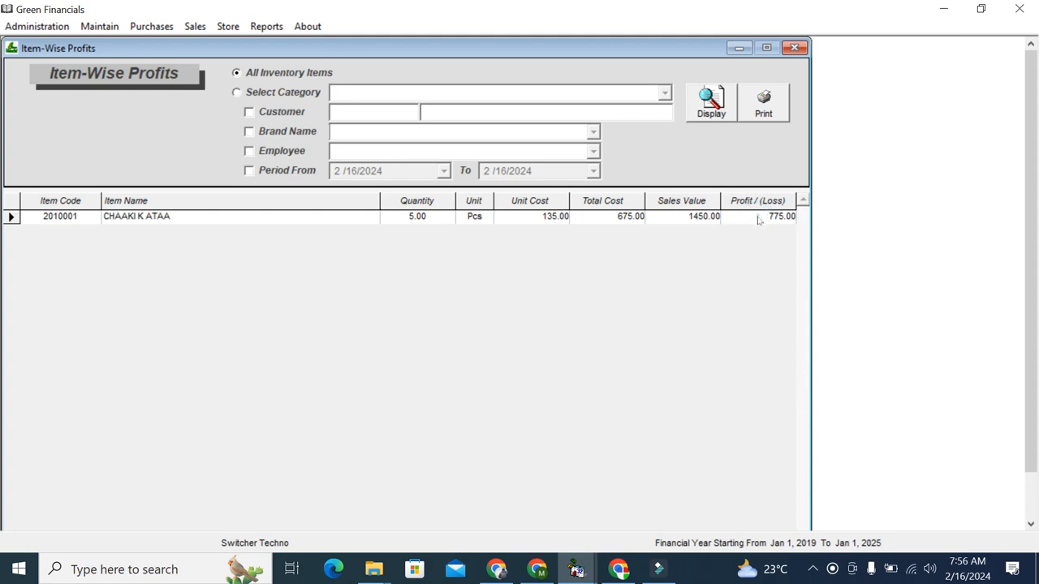
left_click(296, 172)
left_click(296, 172)
Step: Display the Purchase Register for all purchases, examine its totals and enable the Vendor and Period From filters
left_click(270, 24)
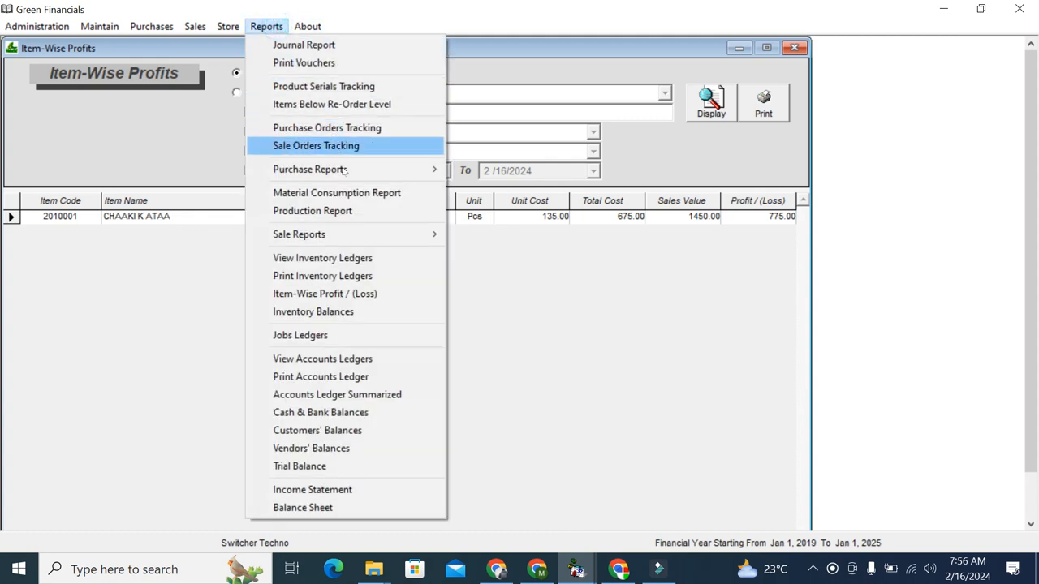
left_click(366, 174)
left_click(495, 186)
left_click(668, 114)
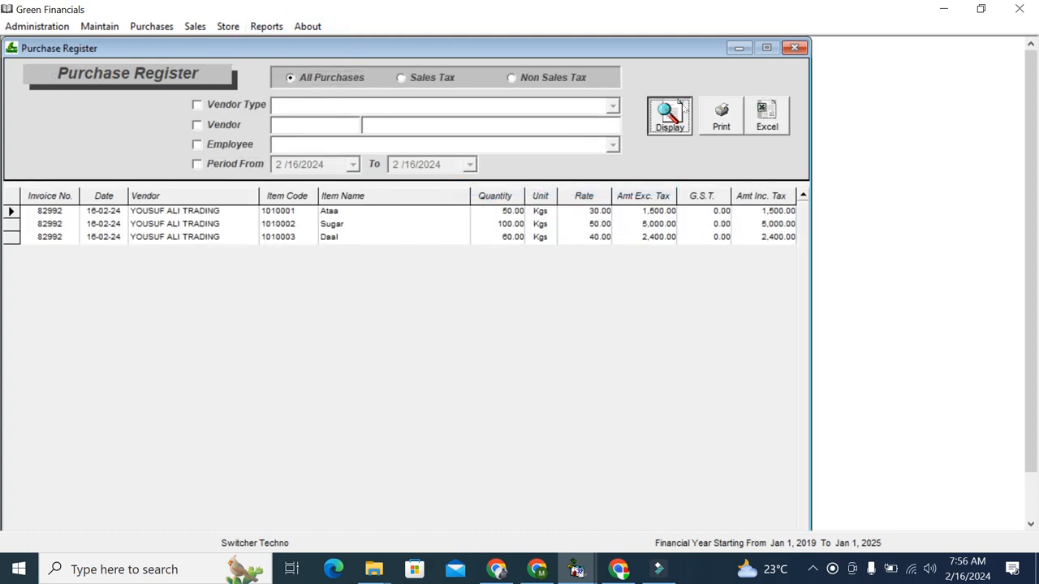
scroll(1030, 233, "down", 1)
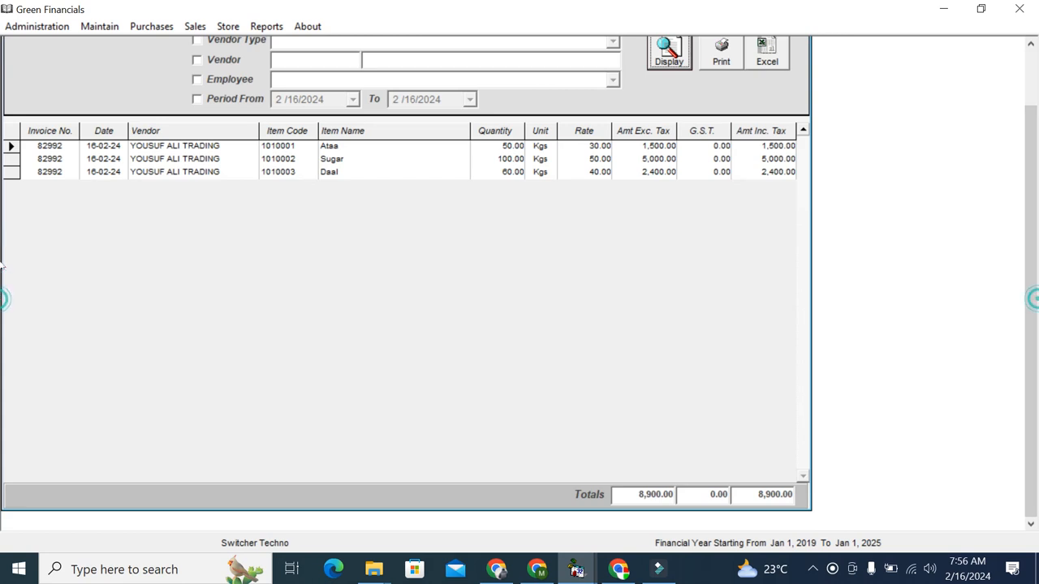
left_click_drag(1032, 267, 1031, 208)
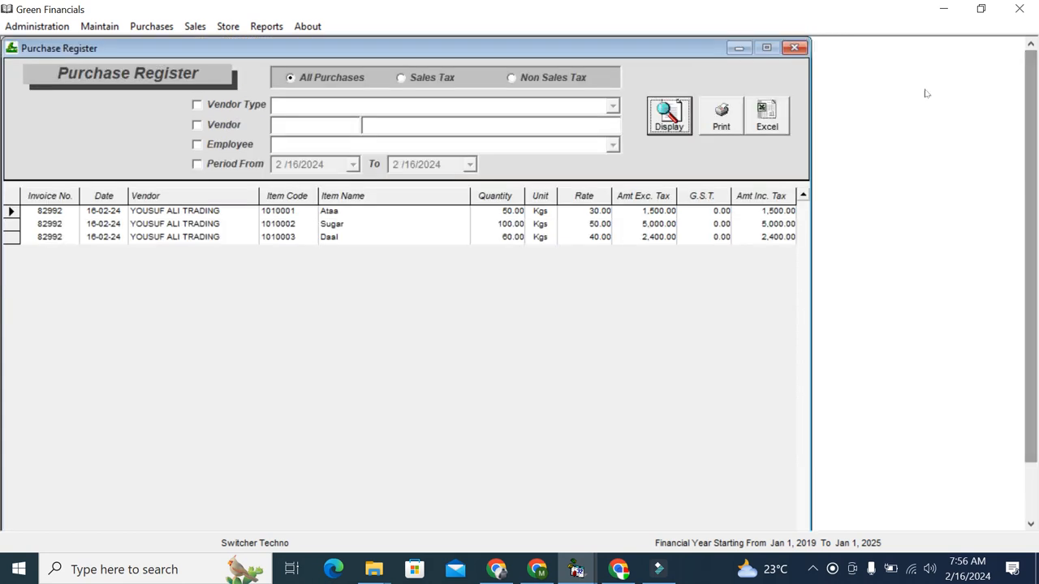
left_click(221, 126)
left_click(229, 167)
Step: Open the invoice-level Purchase Report for all purchases
left_click(266, 27)
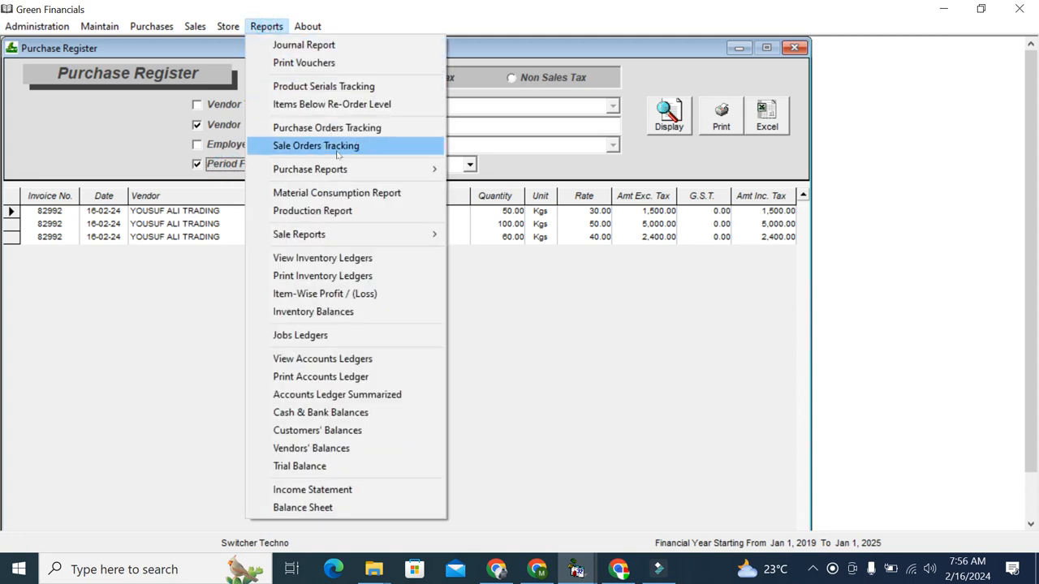
mouse_move(357, 169)
left_click(504, 168)
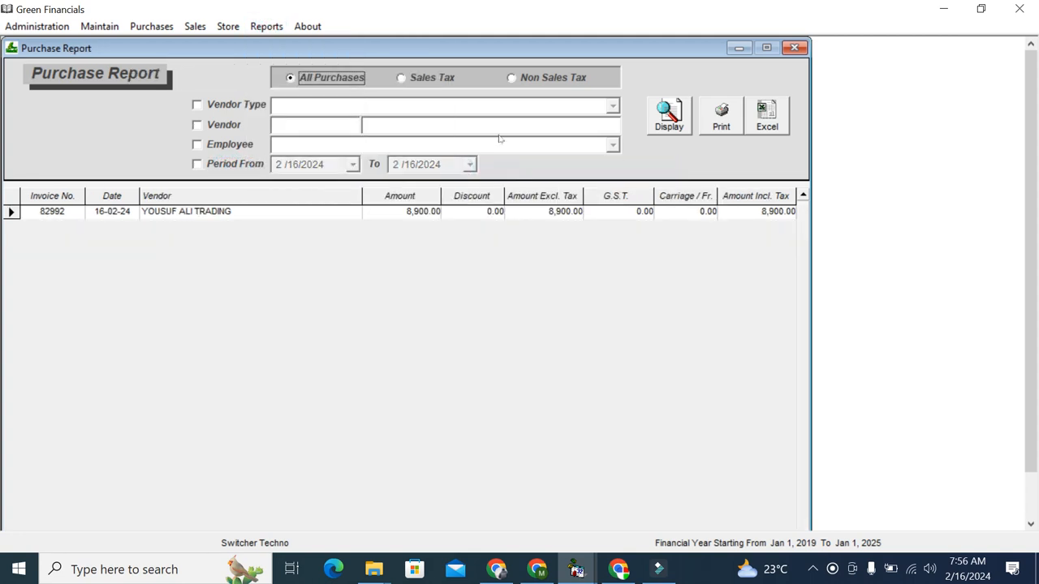
Step: Look through the available sale reports, open Inventory Balances, and close it together with the Purchase Report
left_click(266, 26)
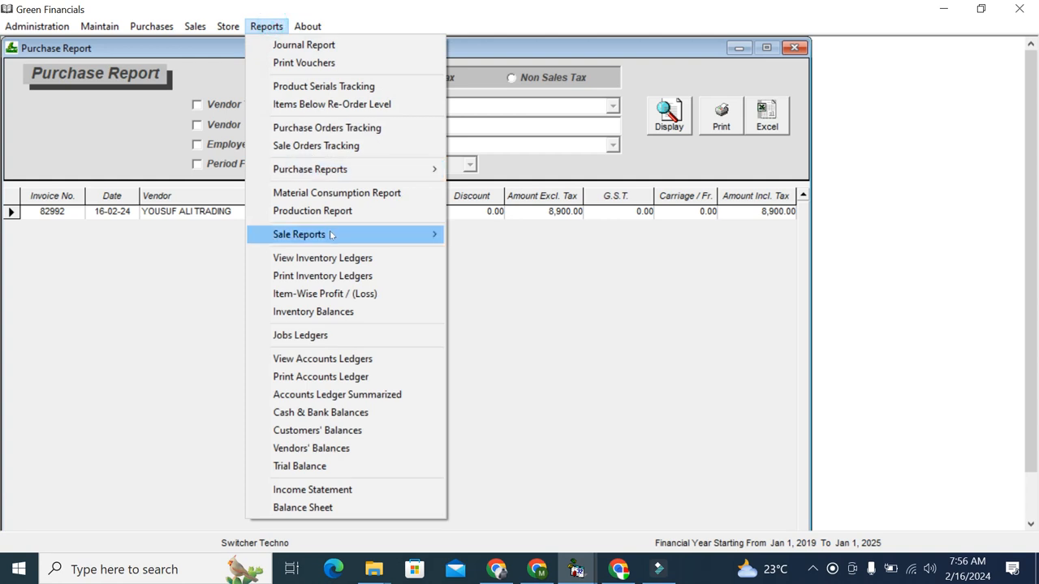
mouse_move(328, 234)
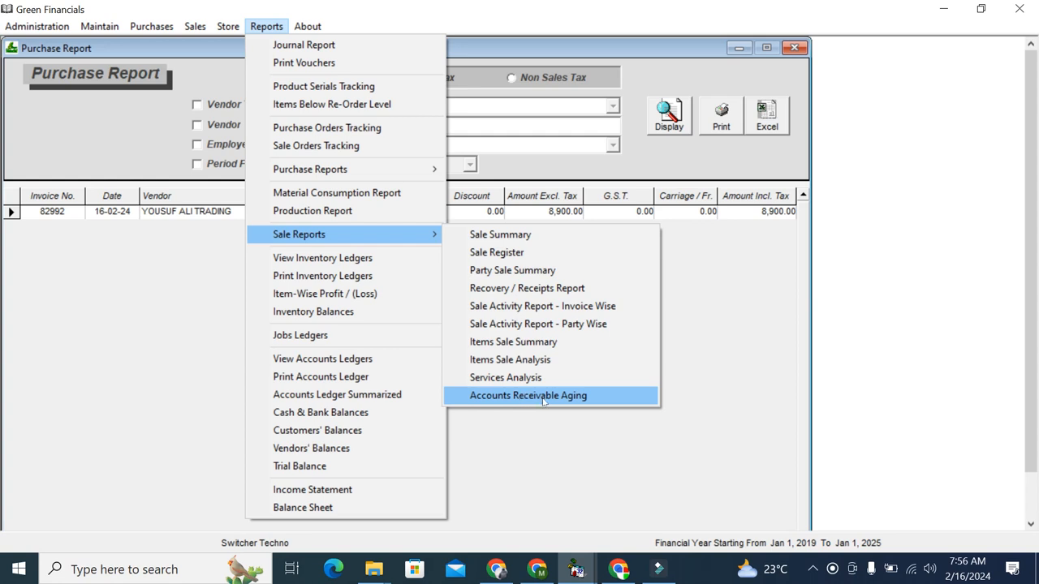
left_click(407, 312)
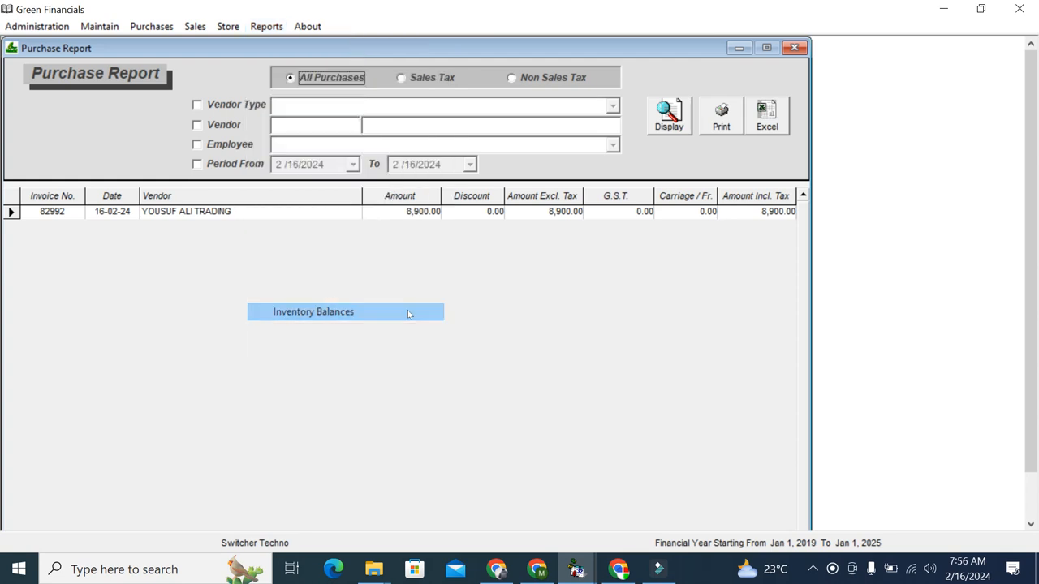
left_click(794, 47)
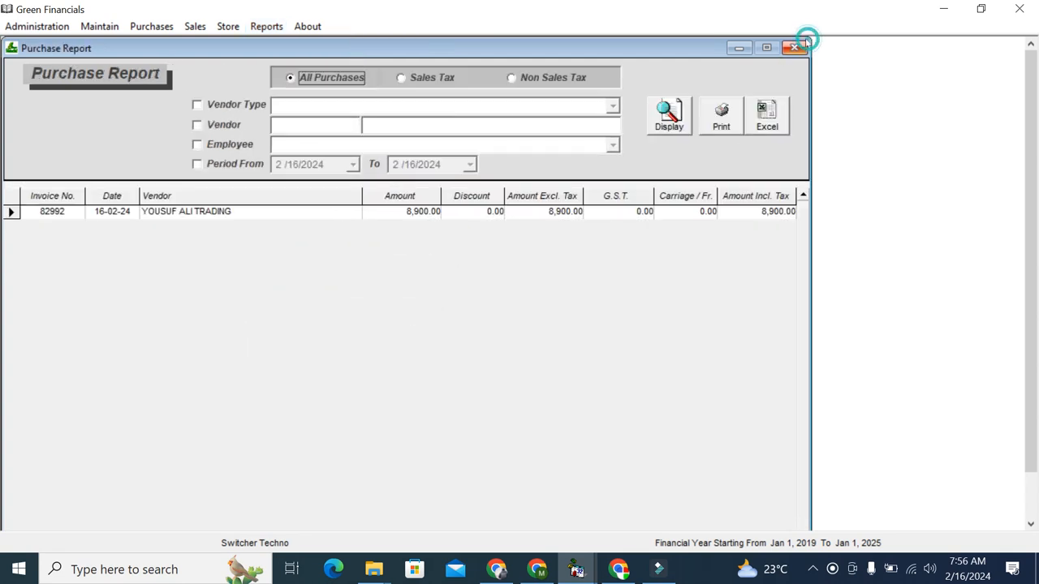
left_click(794, 47)
Step: Display the account ledger of the vendor YOUSUF ALI TRADING
left_click(267, 26)
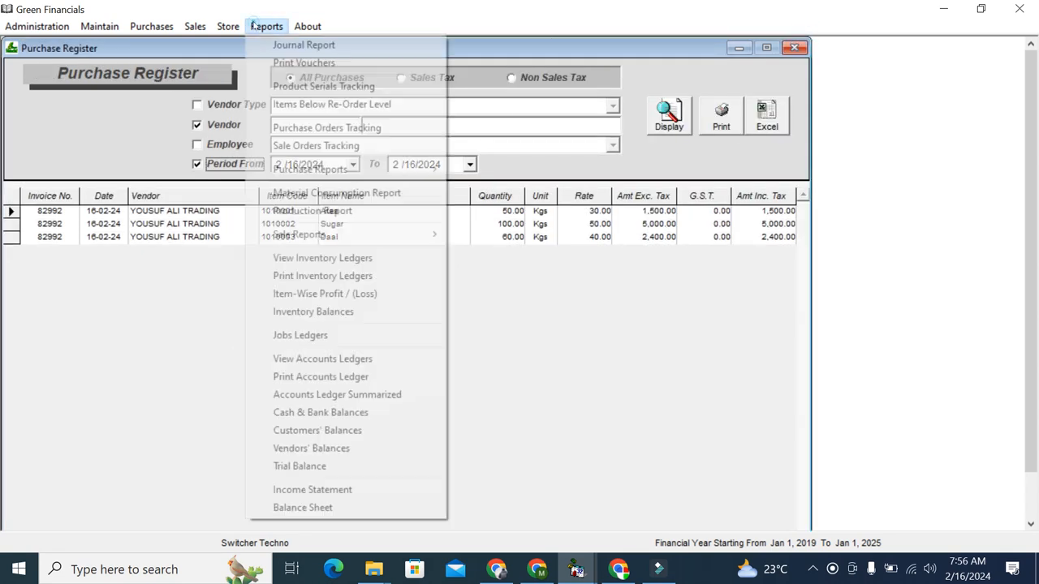
left_click(370, 359)
type("YOUS")
key("Down")
key("Down")
key("Down")
key("Return")
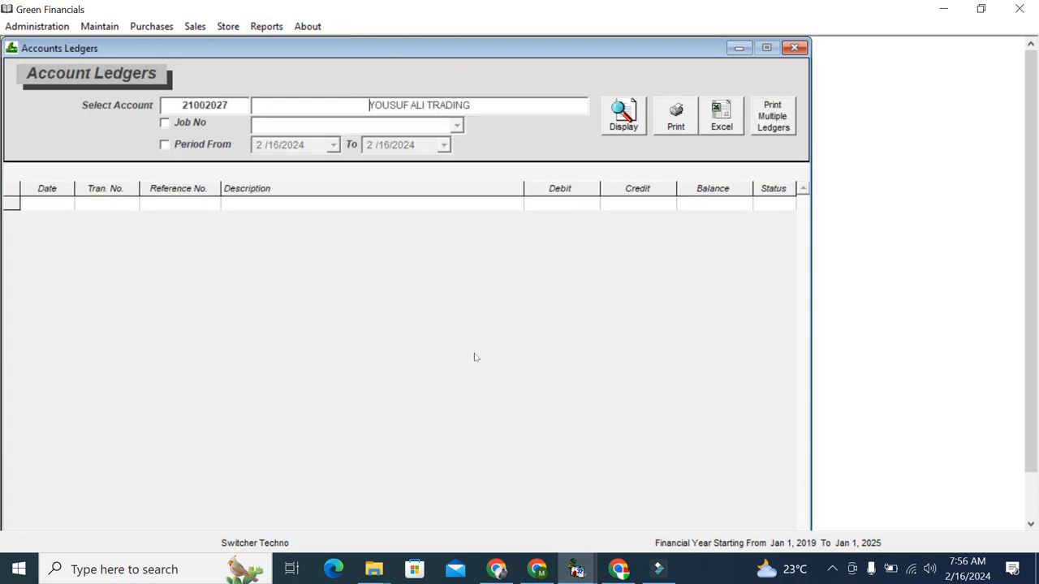
left_click(624, 115)
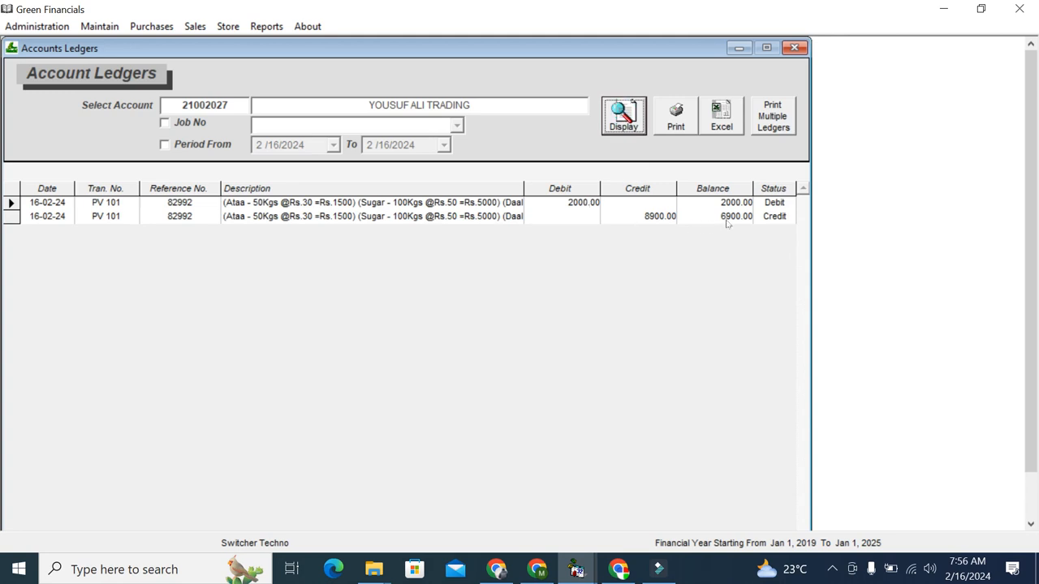
Step: Preview the vendor ledger for printing, view the print options without printing, and close the preview and the ledger
left_click(675, 116)
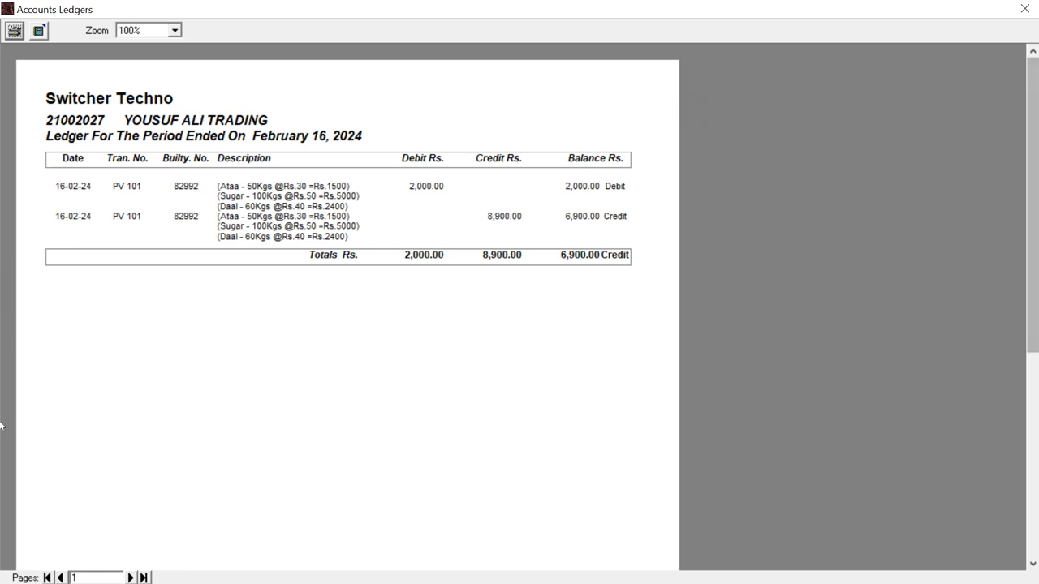
left_click(14, 30)
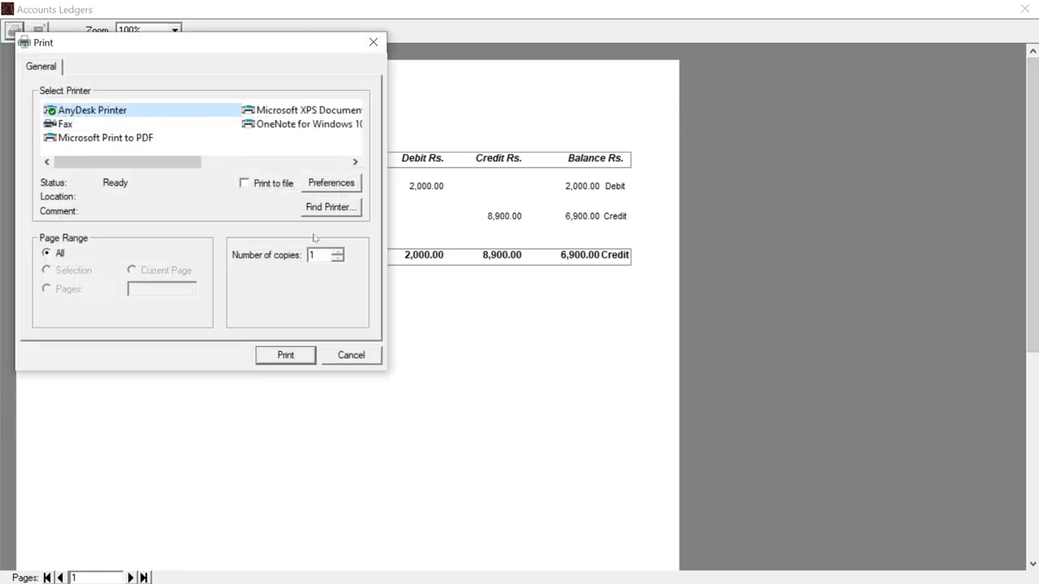
left_click(336, 353)
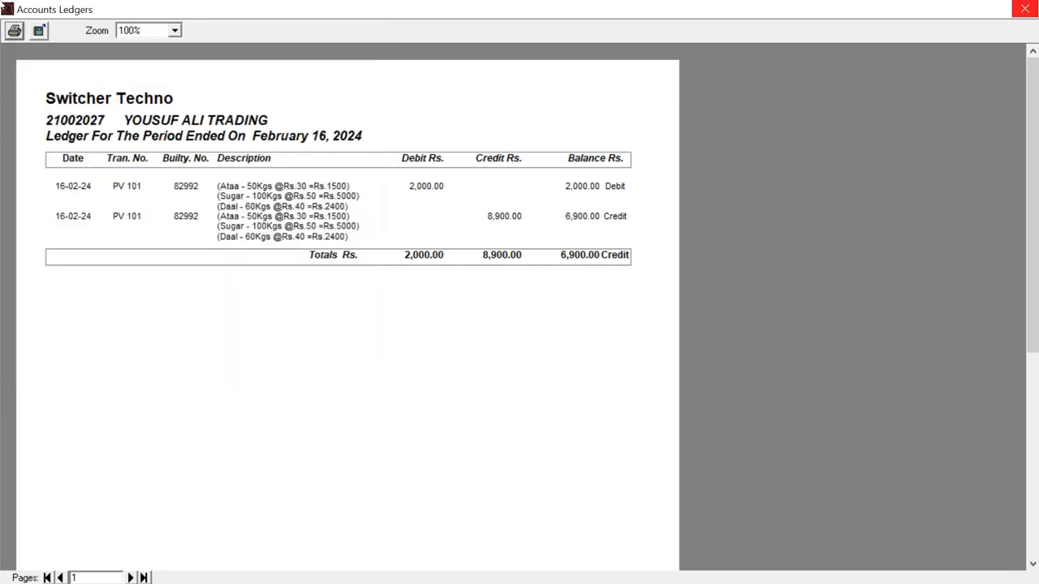
left_click(1034, 5)
left_click(794, 47)
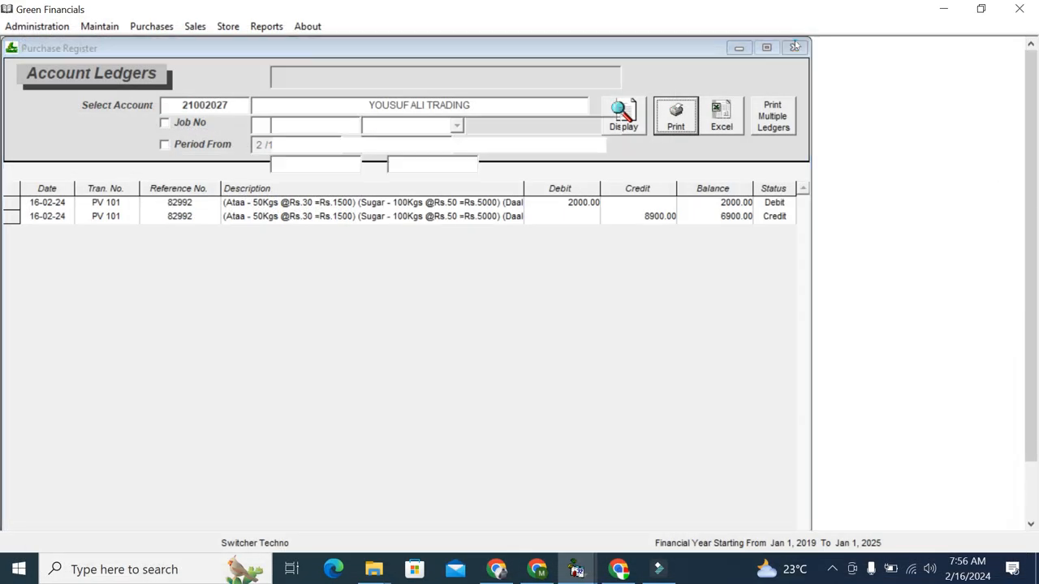
Step: Display the Customers' Balances report for 1/1/2019 to 2/16/2024 and check its totals
left_click(266, 26)
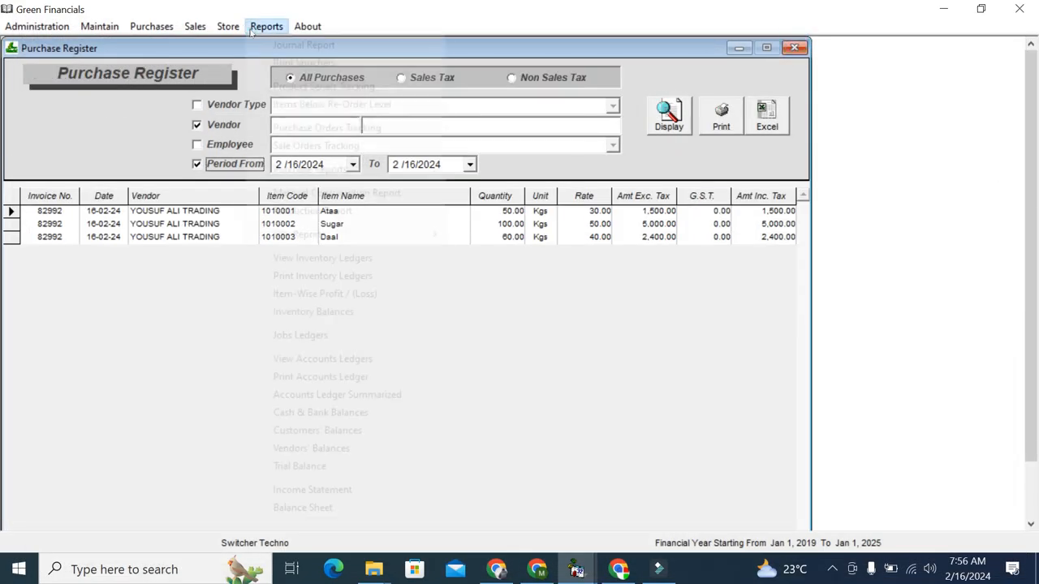
left_click(314, 431)
left_click(732, 105)
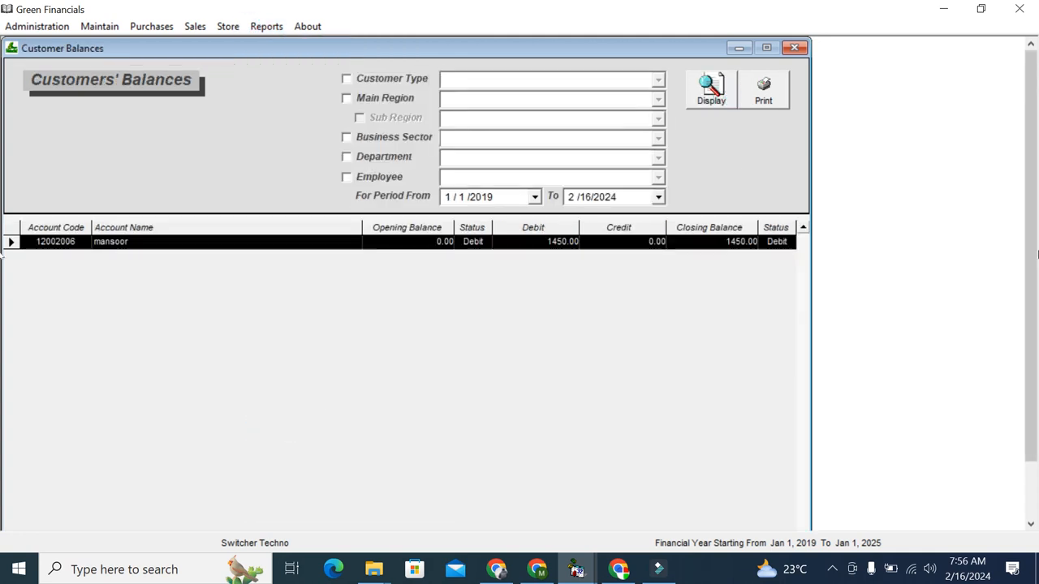
scroll(1027, 258, "down", 3)
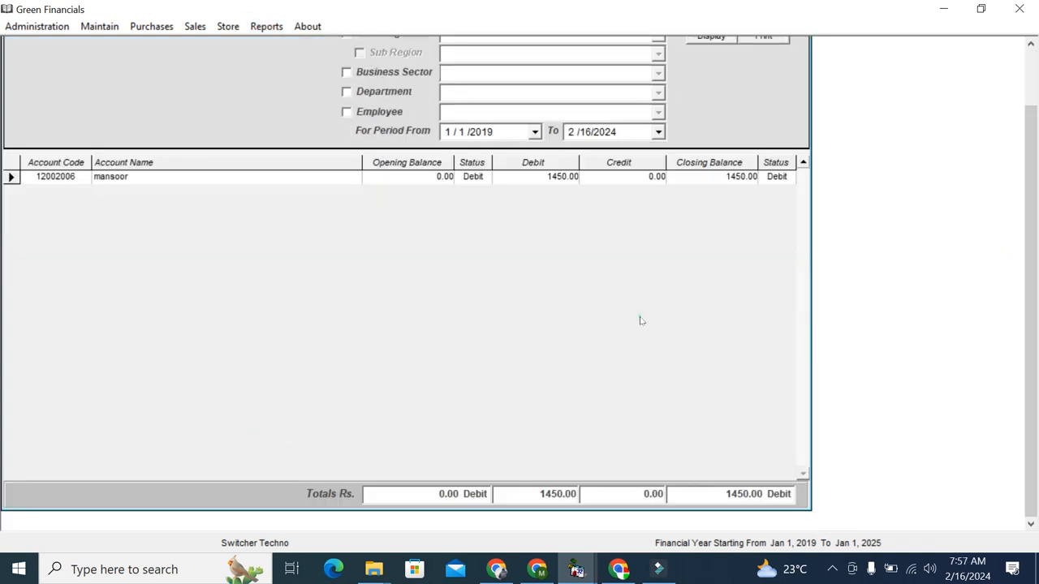
Step: Open the Vendors' Balances report for 1/1/2019 to 2/16/2024 and review the vendor balances
left_click(266, 26)
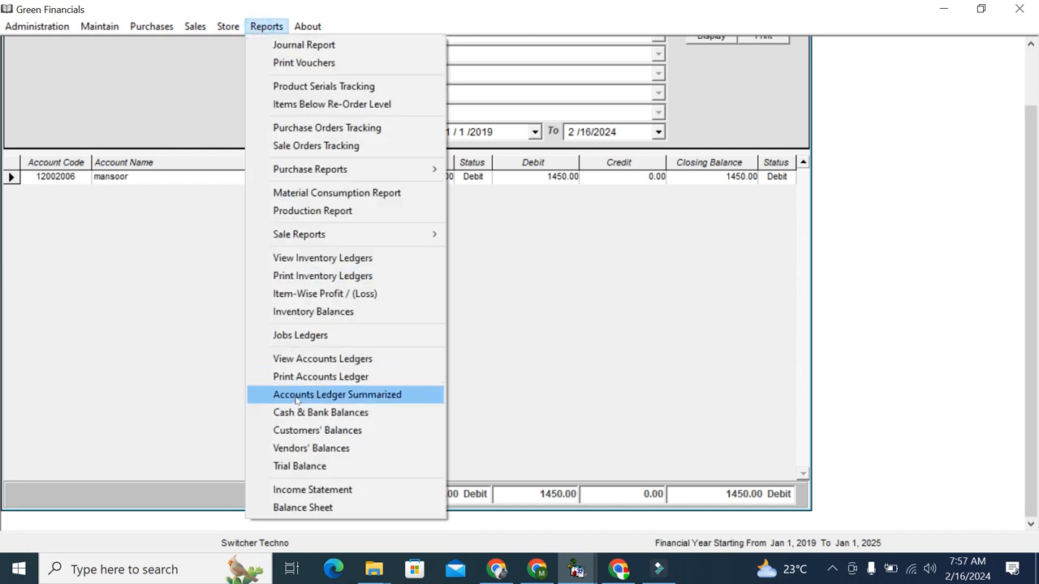
left_click(297, 449)
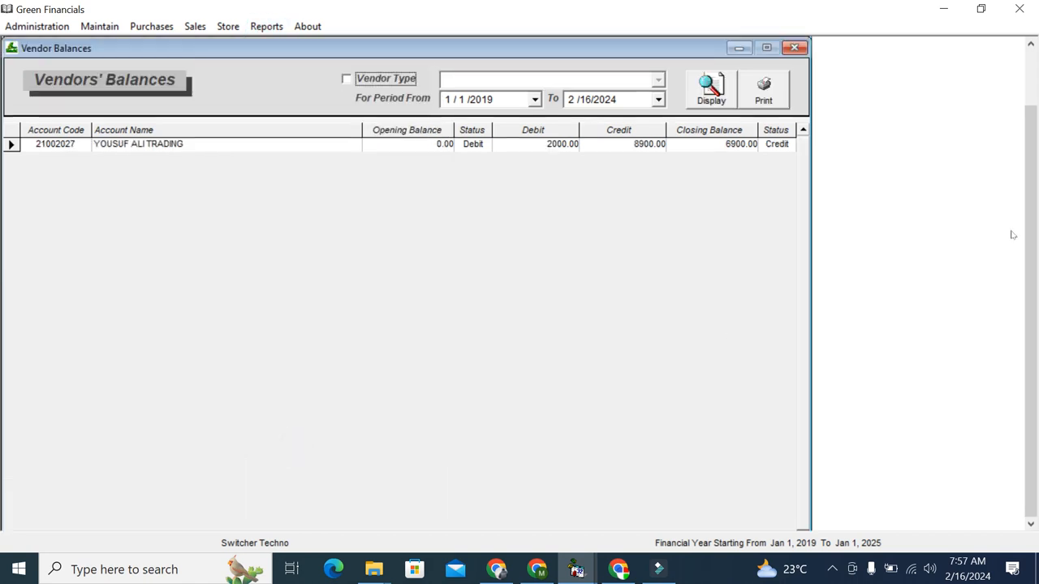
scroll(1027, 244, "down", 3)
scroll(1029, 284, "up", 3)
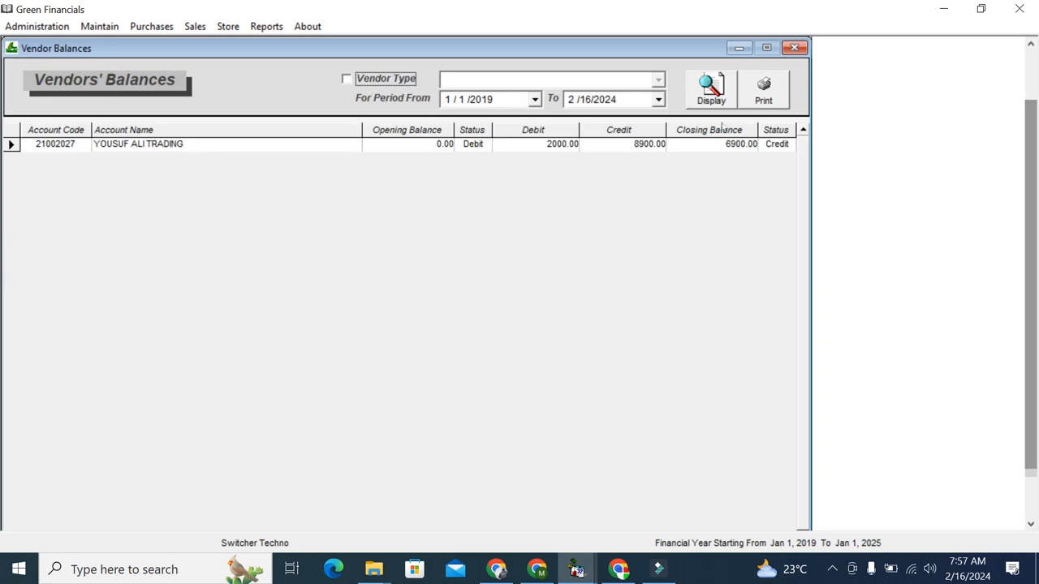
Step: View the Balance Sheet to date, go through its assets and its equity and liabilities pages, and close it
left_click(271, 27)
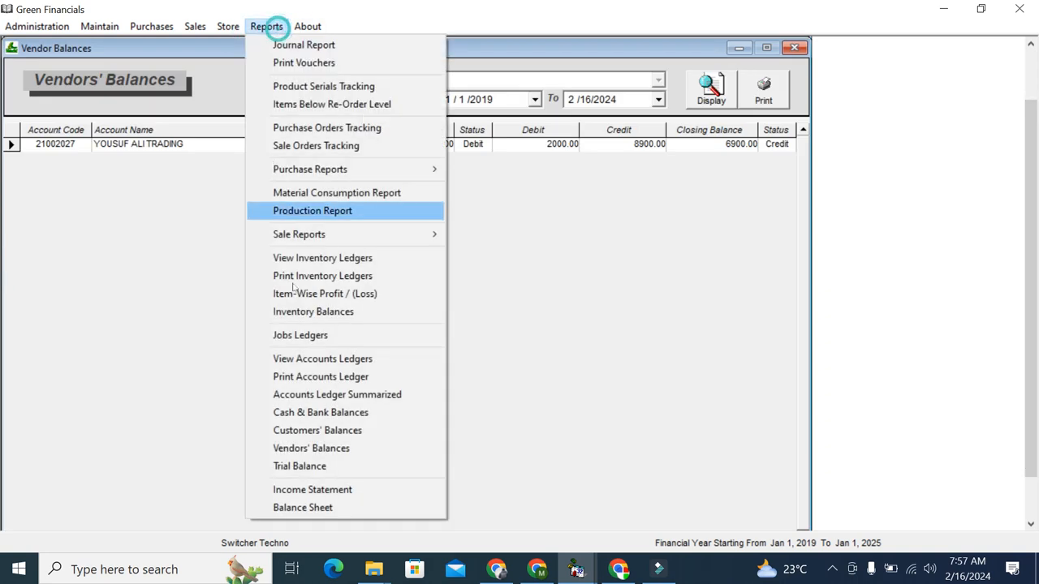
left_click(317, 506)
left_click(687, 199)
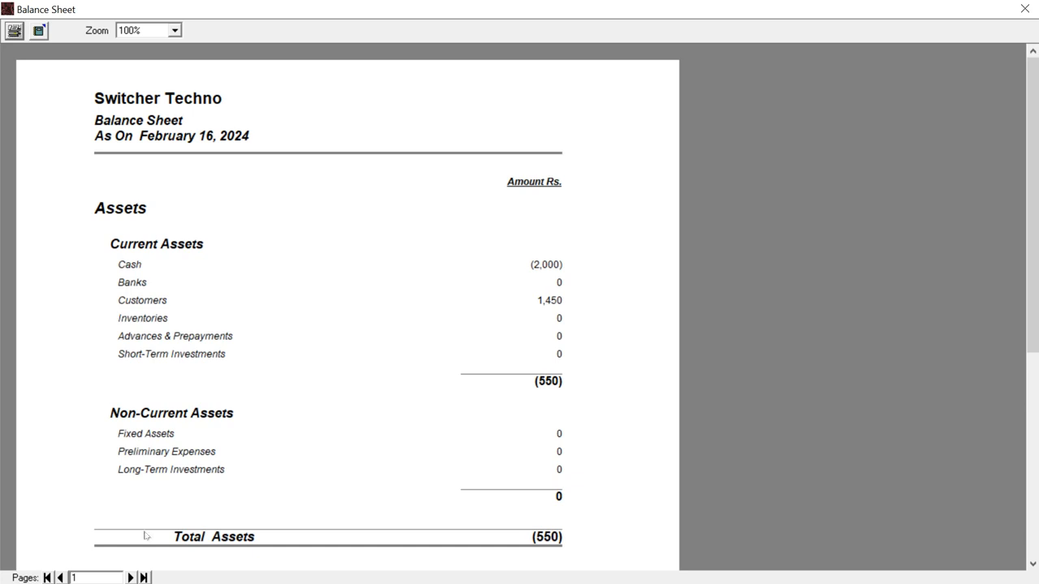
left_click(130, 577)
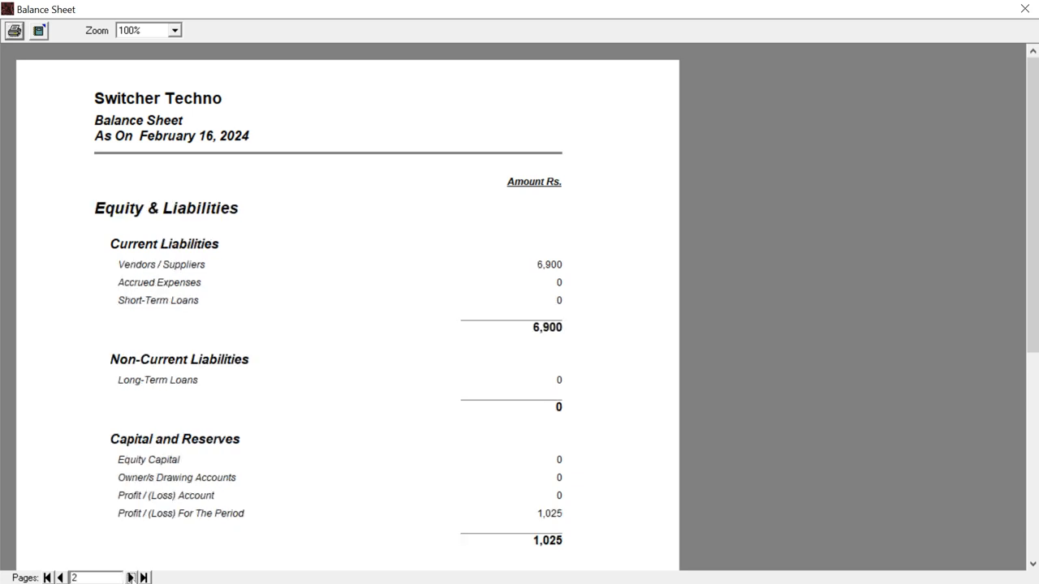
left_click(1024, 8)
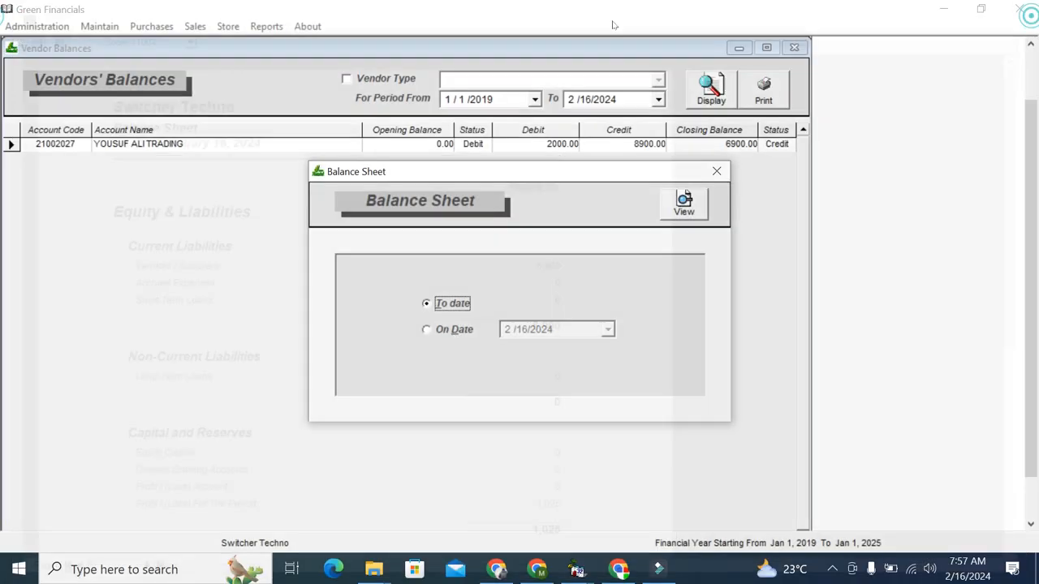
left_click(715, 172)
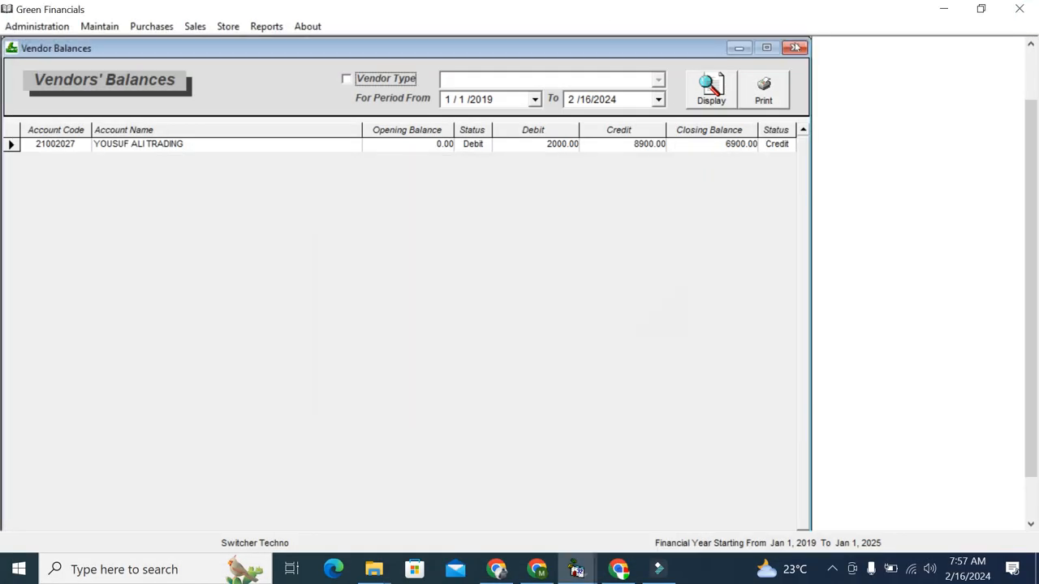
Step: Close the Vendors' Balances, Customers' Balances, Item-Wise Profits and all other open windows to return to the welcome menu
left_click(793, 47)
scroll(957, 89, "up", 2)
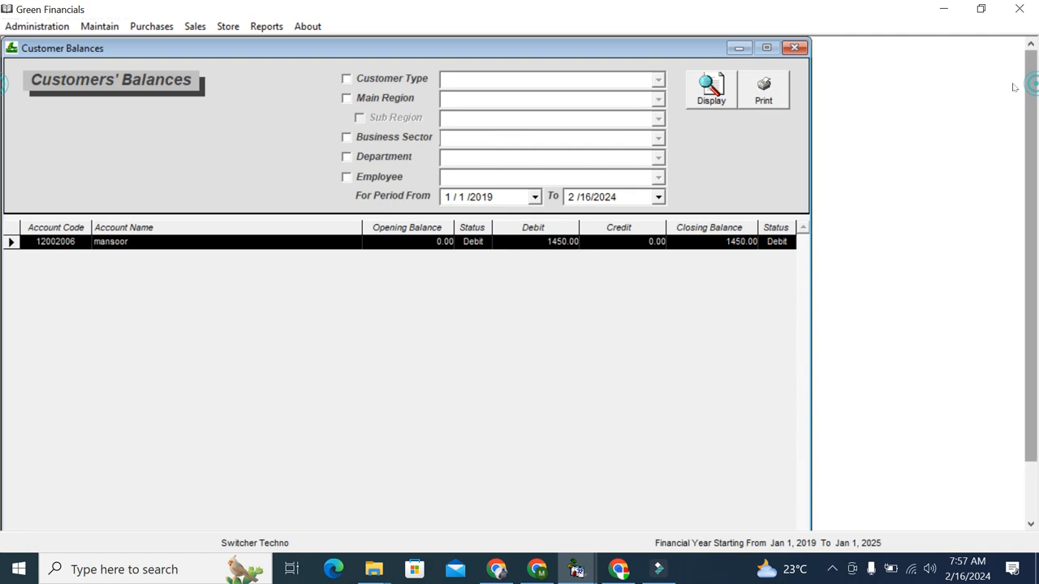
left_click(793, 47)
left_click(793, 47)
left_click(793, 47)
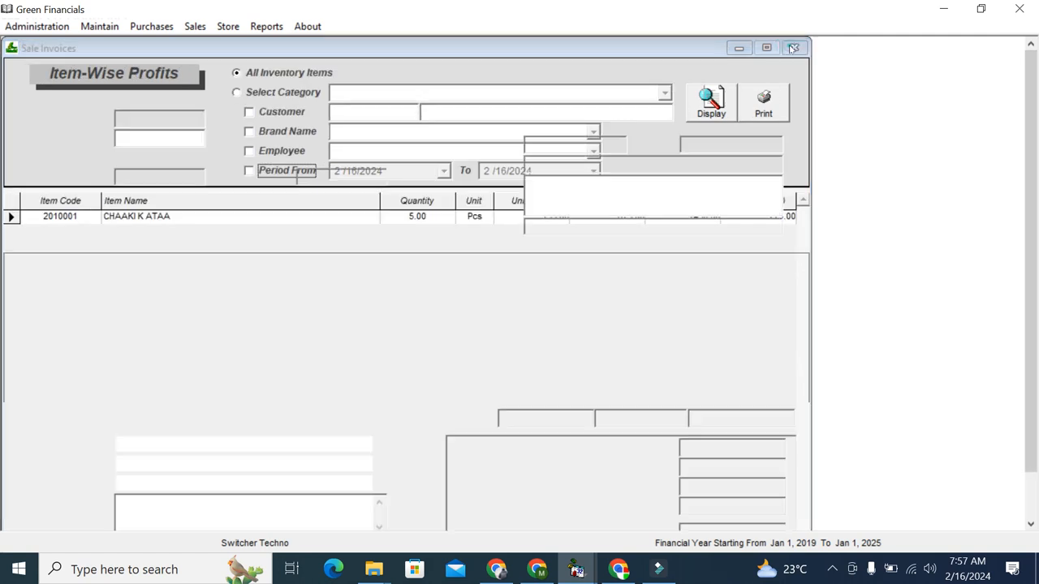
left_click(793, 47)
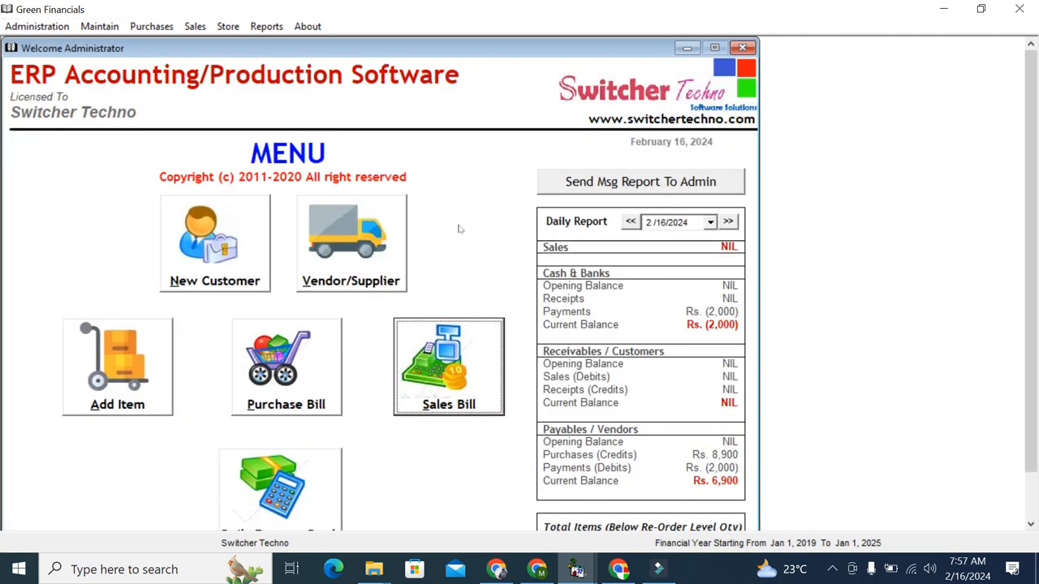